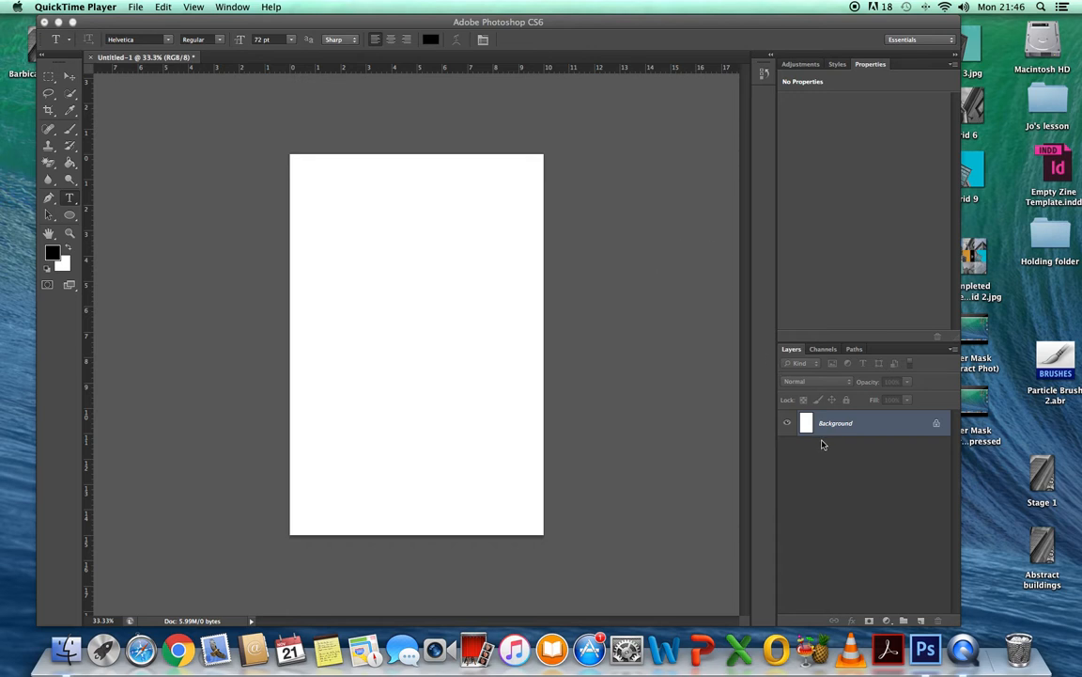
Step: Duplicate the Background layer within the same document, keeping the name Background copy
{"action": "right_click", "coordinate": [849, 428]}
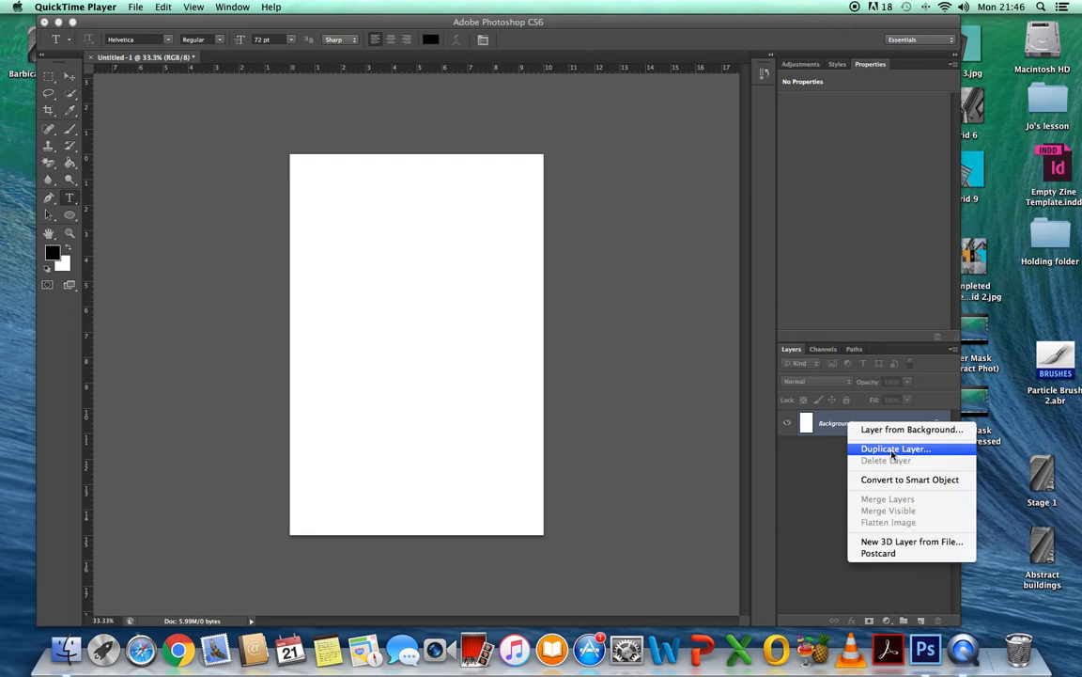
{"action": "left_click", "coordinate": [804, 406]}
{"action": "left_click", "coordinate": [666, 265]}
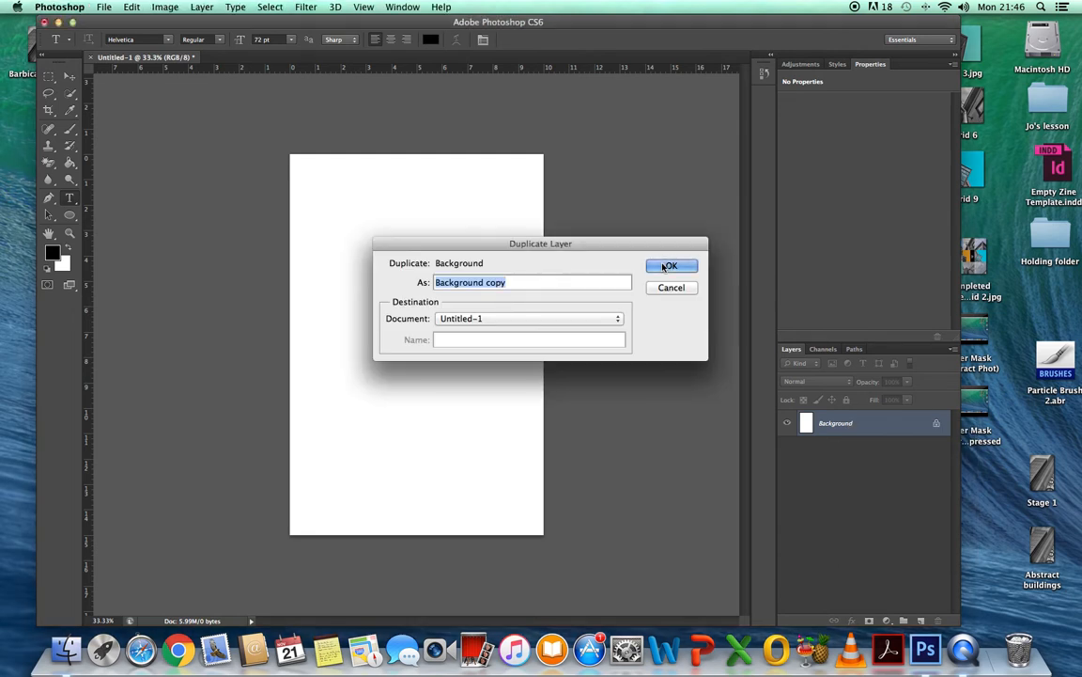
{"action": "left_click", "coordinate": [666, 267]}
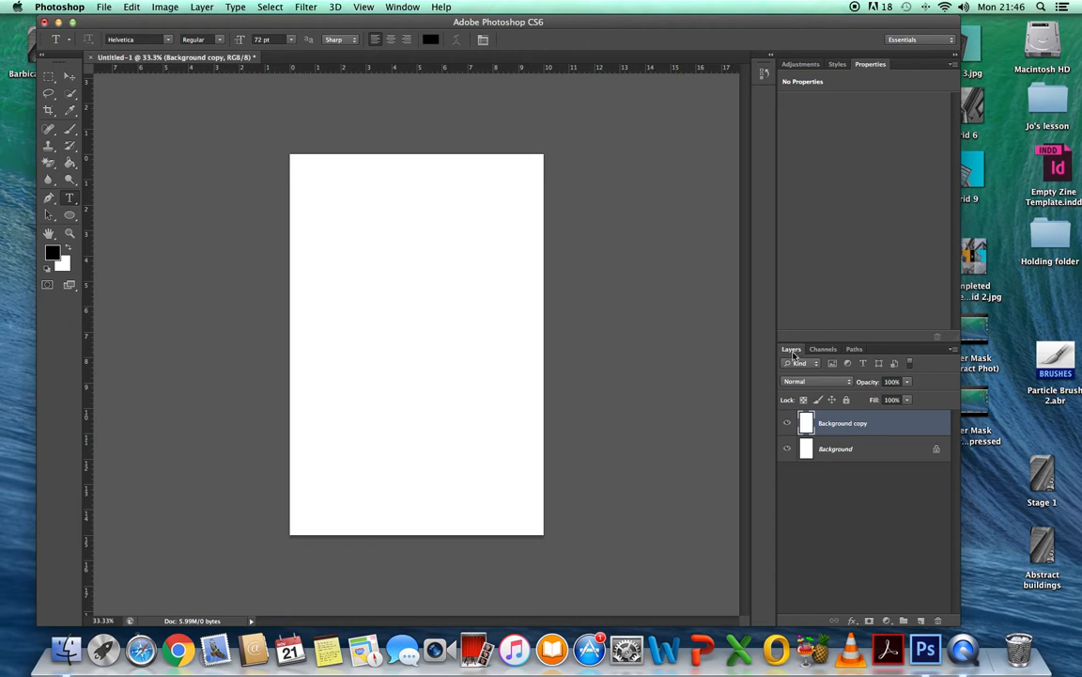
Step: Display the paragraph and character formatting settings, with the character settings in front
{"action": "left_click", "coordinate": [399, 7]}
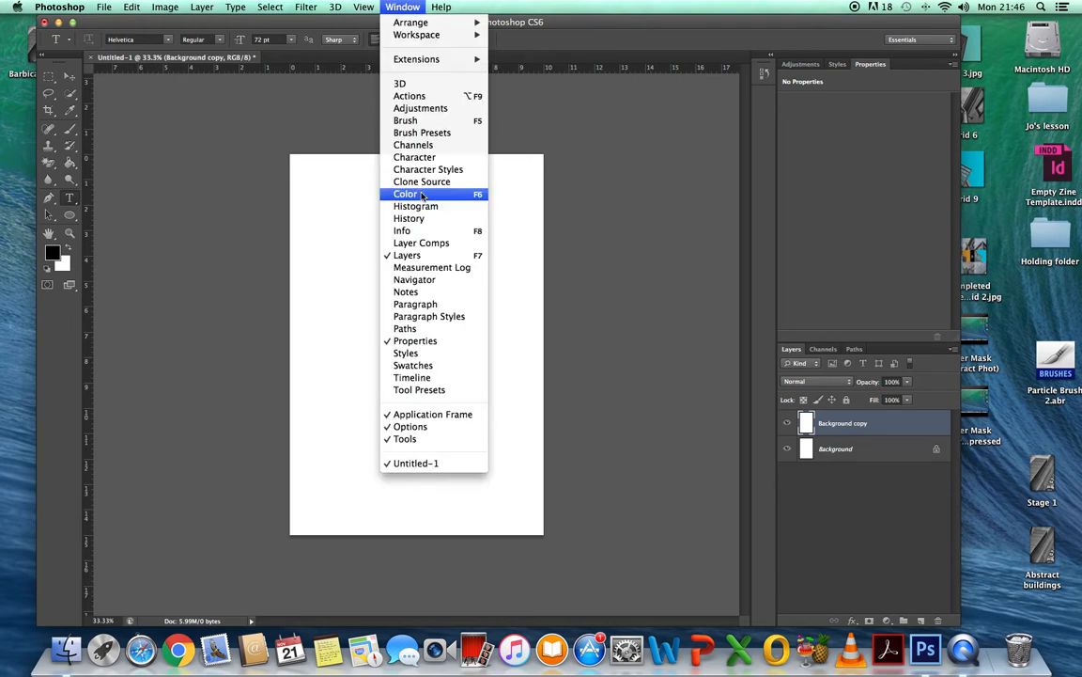
{"action": "left_click", "coordinate": [432, 305]}
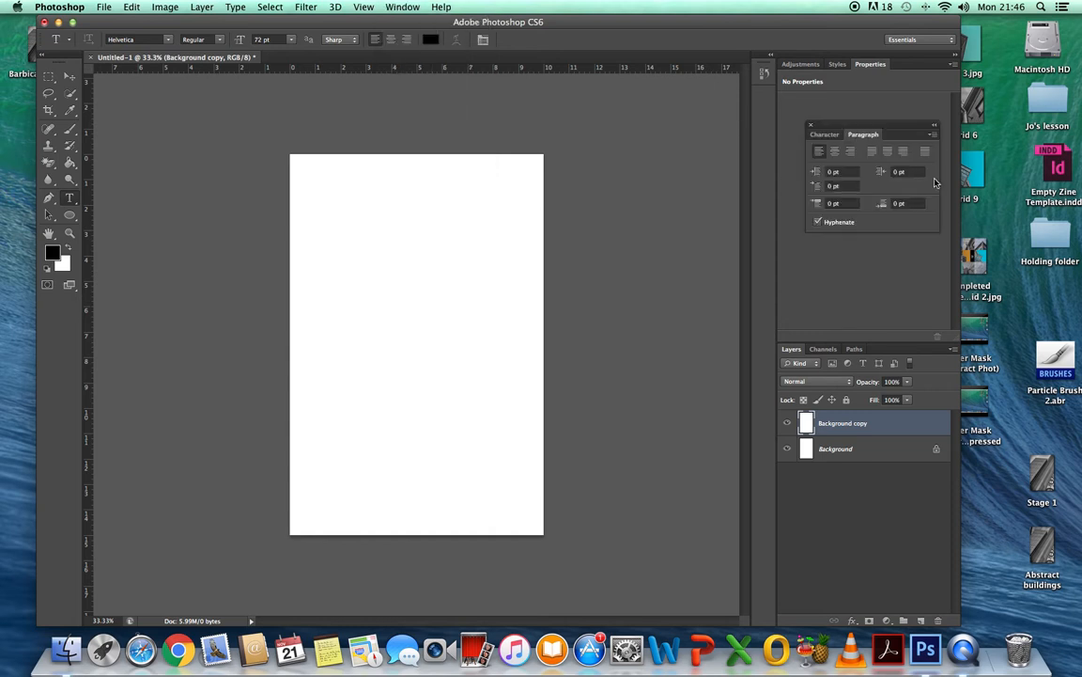
{"action": "left_click", "coordinate": [825, 135]}
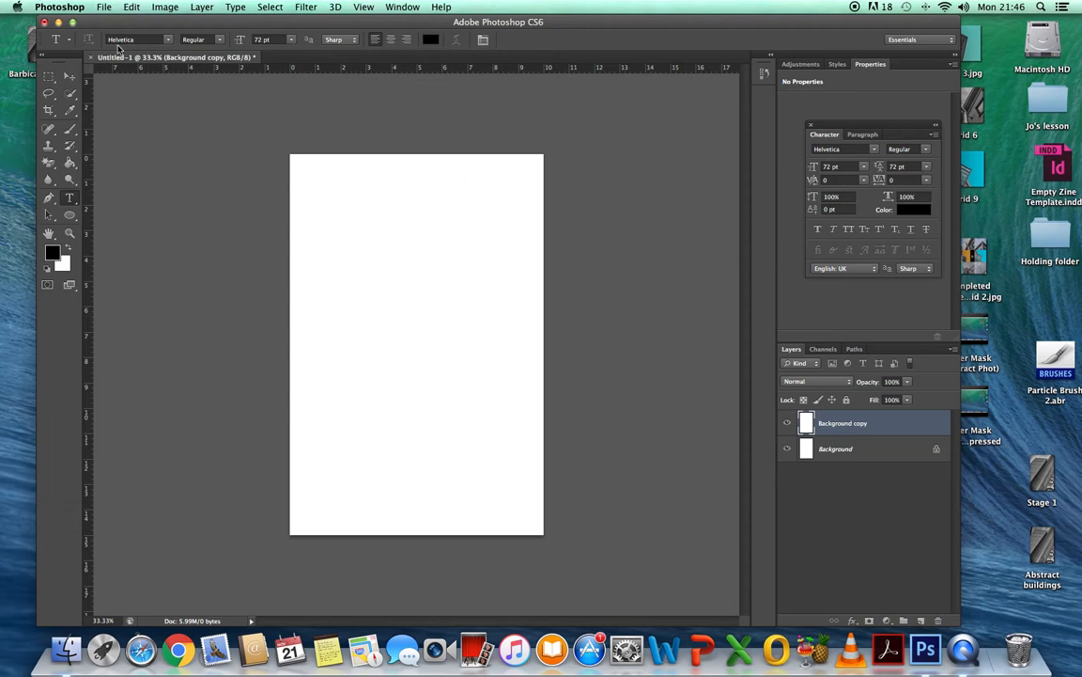
Step: Look through the available font families, Helvetica styles and preset font sizes for the Type tool
{"action": "left_click", "coordinate": [169, 42]}
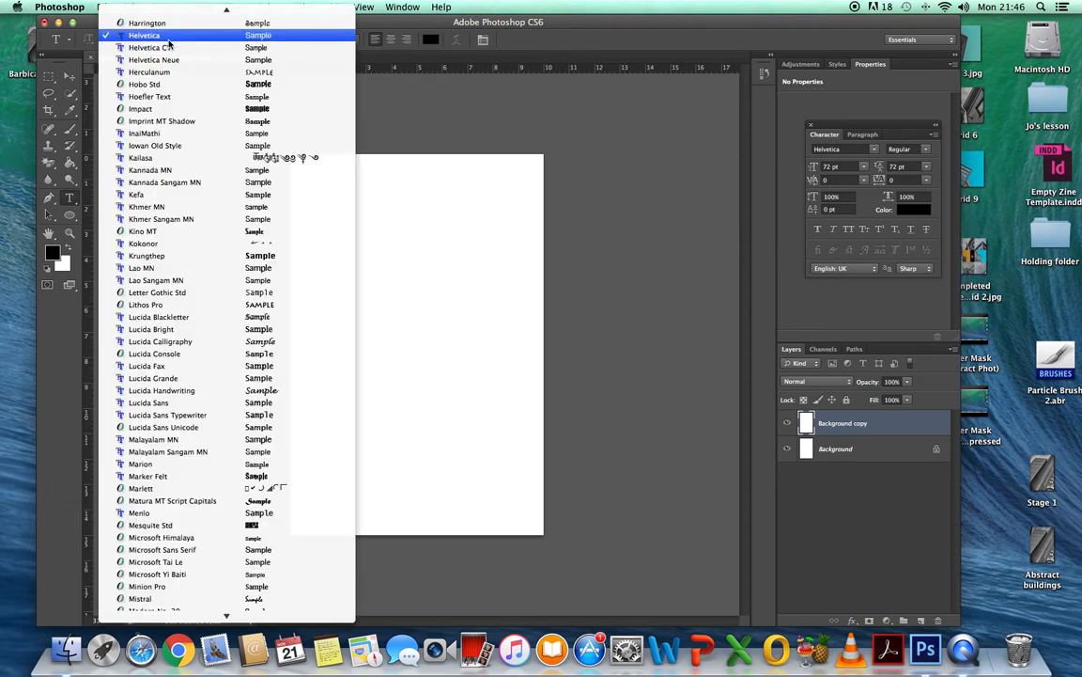
{"action": "scroll", "coordinate": [244, 58], "scroll_direction": "up", "scroll_amount": 6}
{"action": "left_click", "coordinate": [395, 132]}
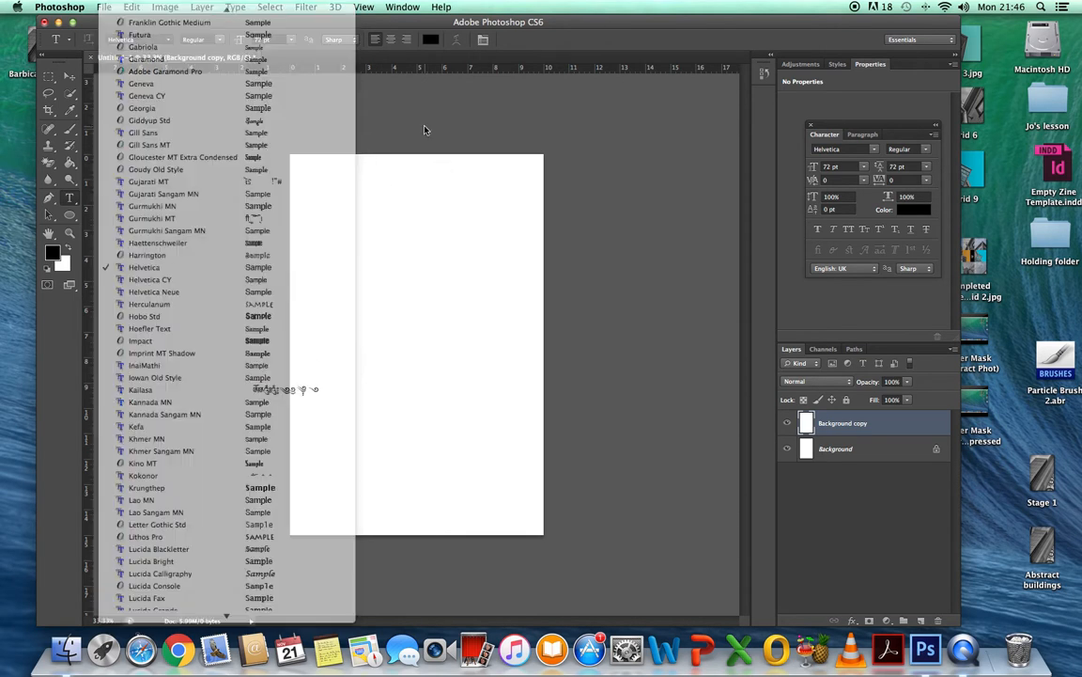
{"action": "left_click", "coordinate": [199, 40]}
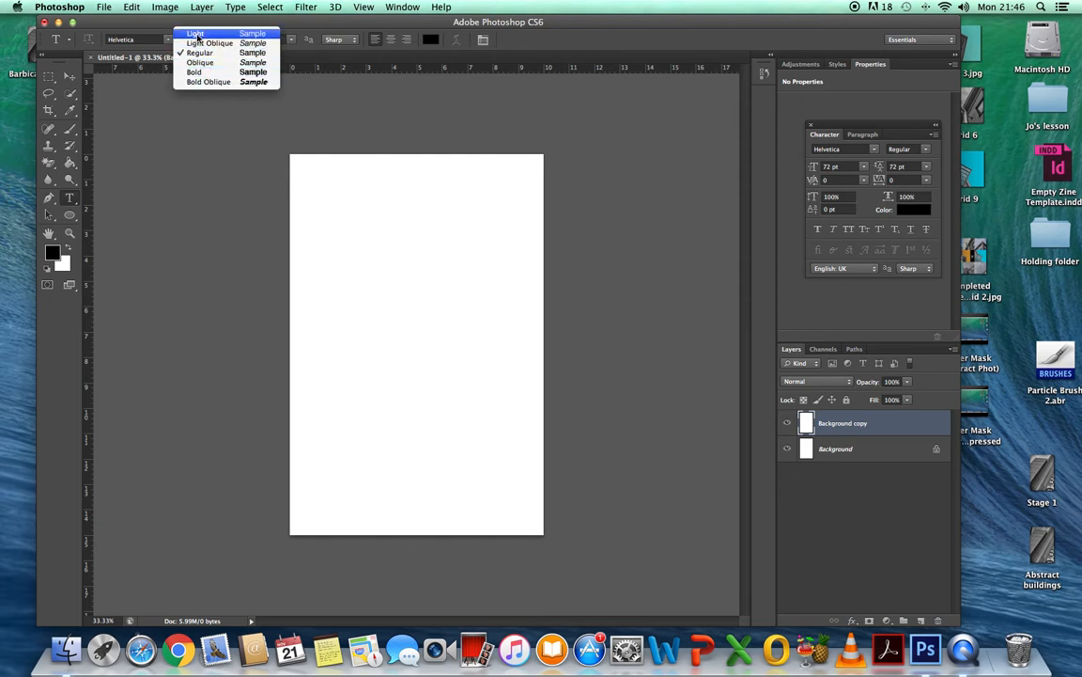
{"action": "left_click", "coordinate": [355, 122]}
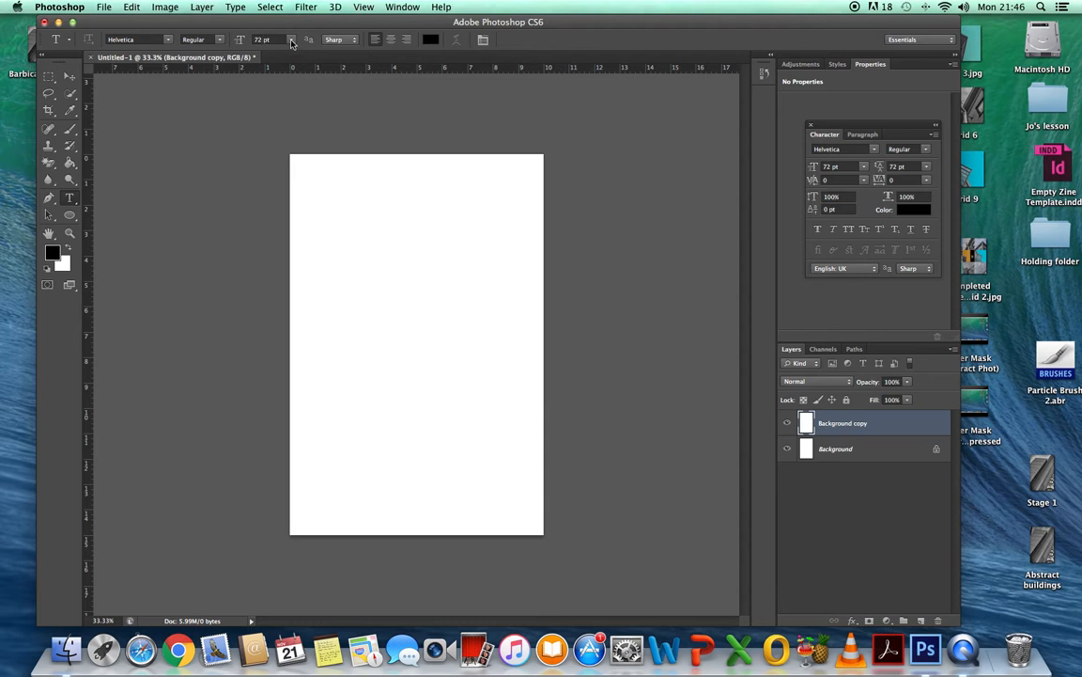
{"action": "left_click", "coordinate": [292, 41]}
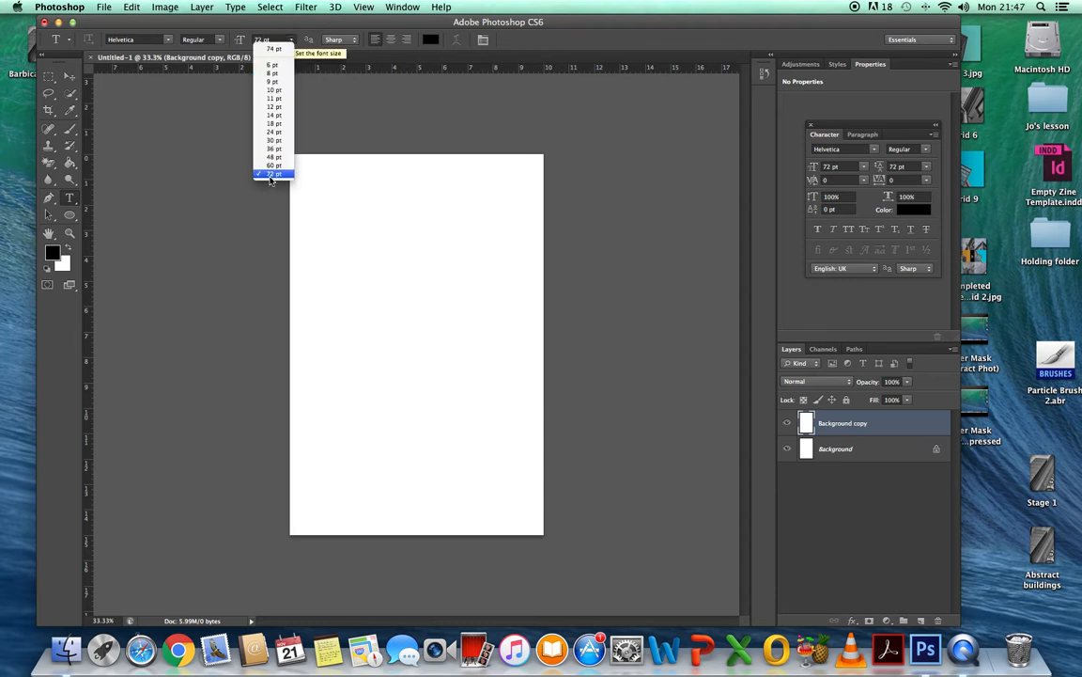
{"action": "left_click", "coordinate": [230, 108]}
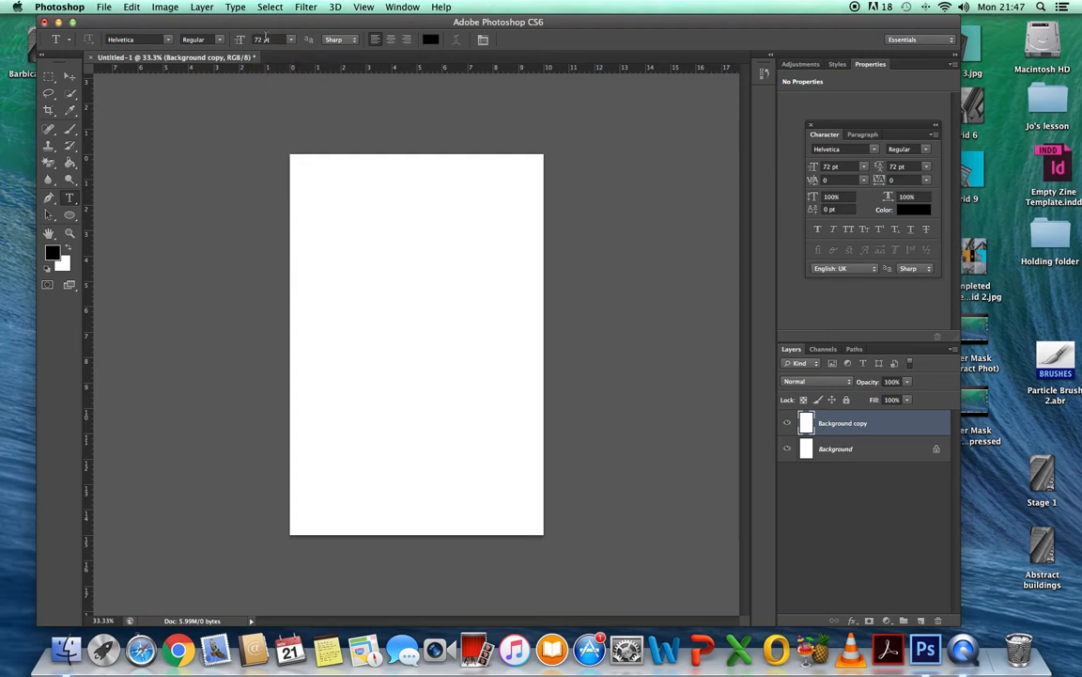
Step: Set the Type tool's font size to the custom value 74 pt
{"action": "left_click", "coordinate": [260, 39]}
{"action": "double_click", "coordinate": [261, 39]}
{"action": "type", "text": "74"}
Step: Draw a paragraph text box across nearly the full page width and extend it down over about three quarters of the page
{"action": "left_click", "coordinate": [77, 206]}
{"action": "left_click", "coordinate": [103, 178]}
{"action": "left_click_drag", "start_coordinate": [294, 169], "coordinate": [541, 283]}
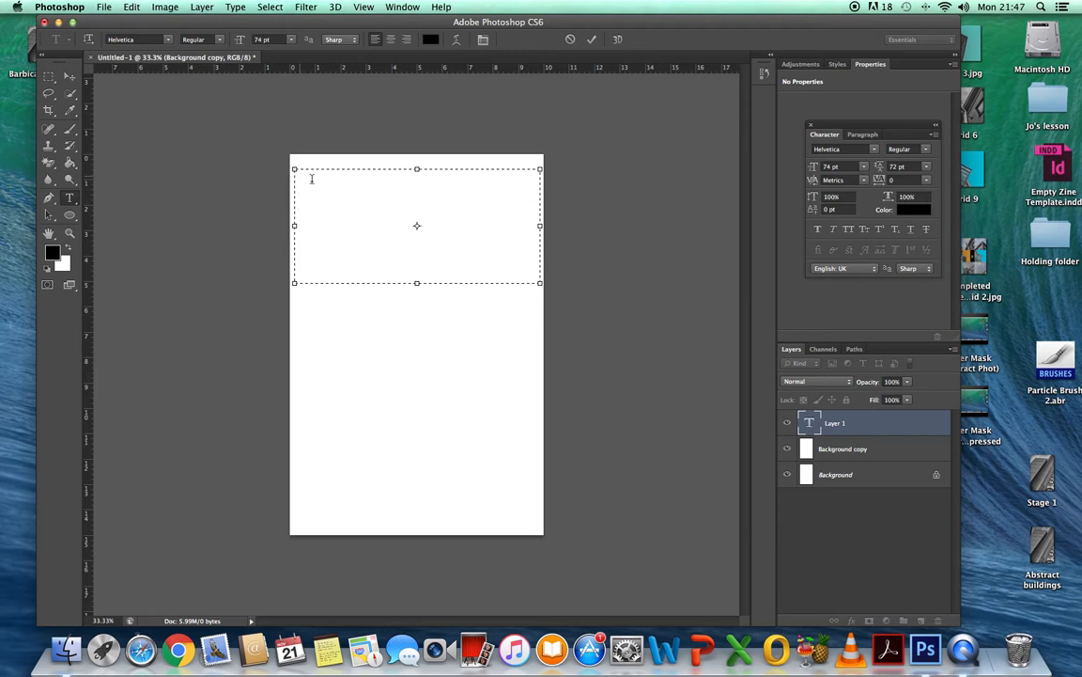
{"action": "left_click_drag", "start_coordinate": [417, 282], "coordinate": [417, 446]}
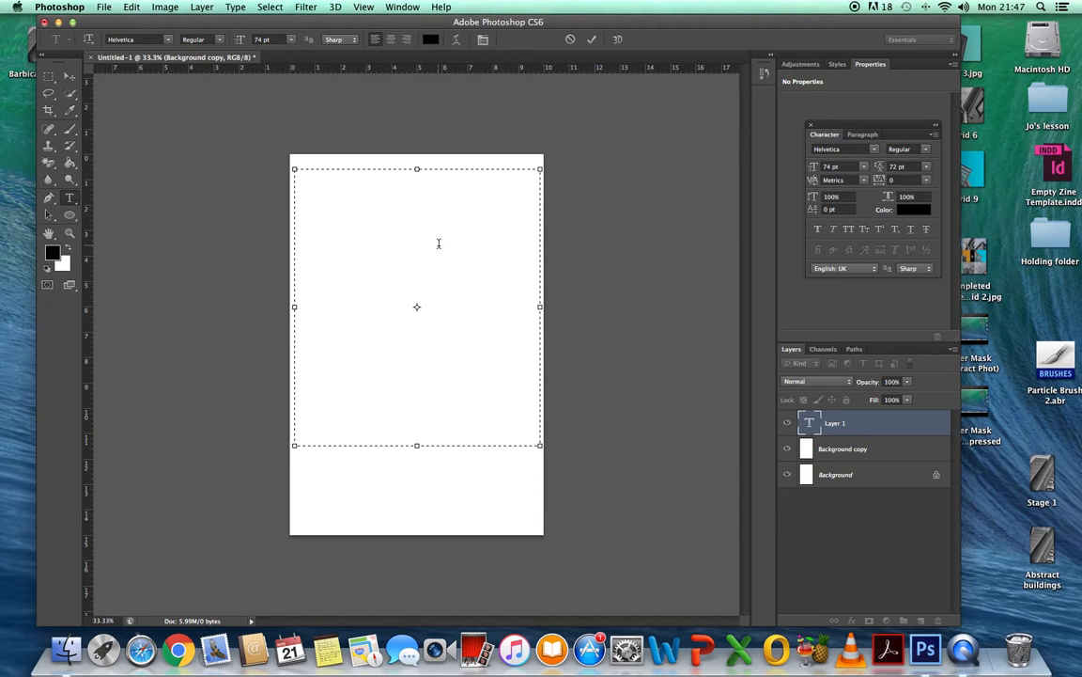
Step: Enter the word "graphics" in the text box
{"action": "type", "text": "gr a"}
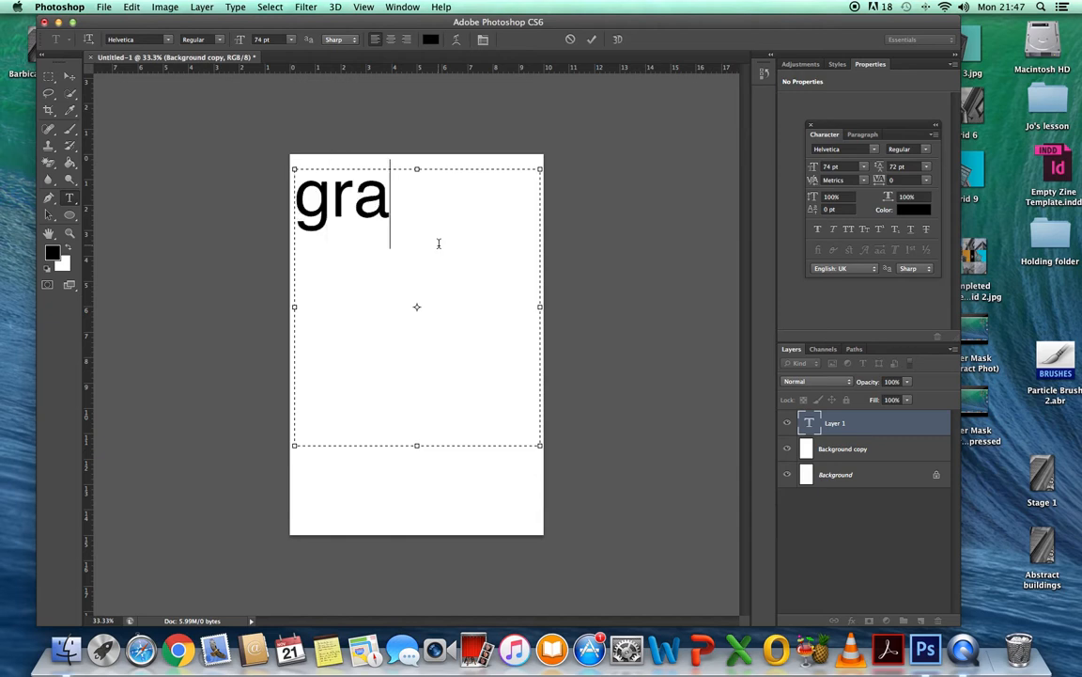
{"action": "type", "text": "phic"}
{"action": "key", "text": "Return"}
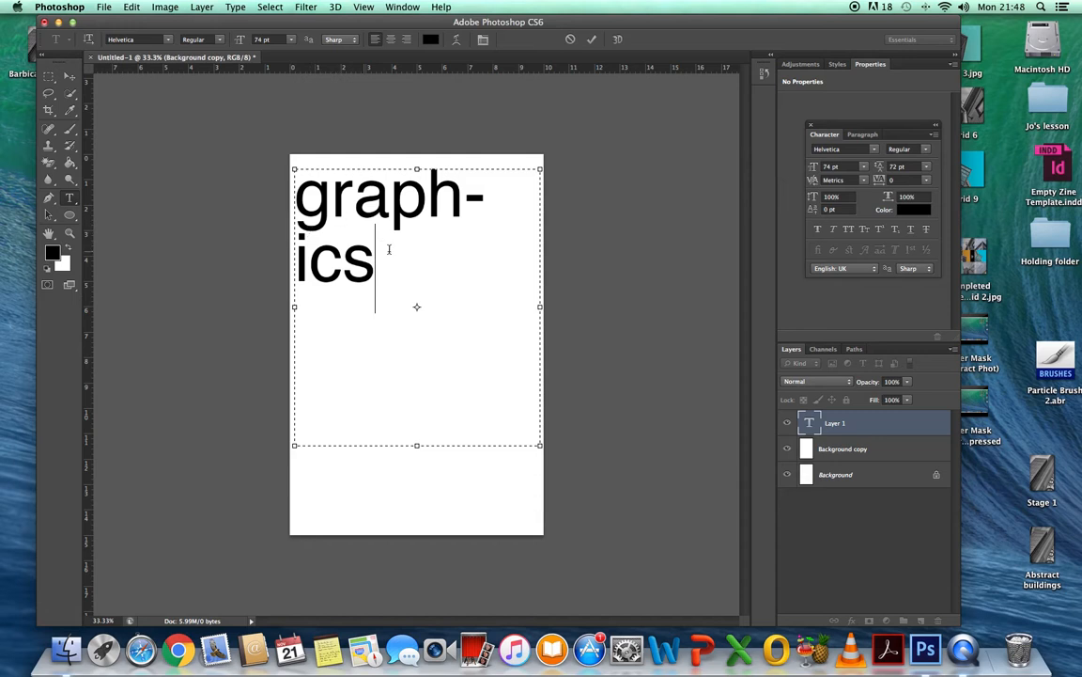
Step: Repeat the word "graphics" directly after the first one, and trim the repeated word back to "gra"
{"action": "type", "text": "gra"}
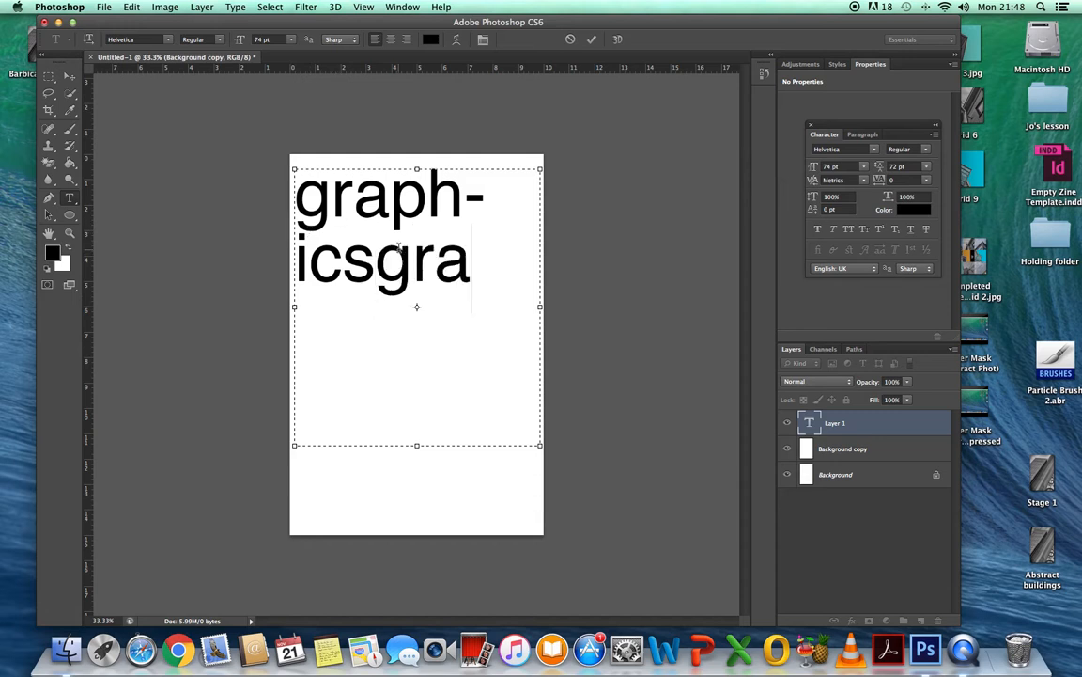
{"action": "type", "text": "ph- ics"}
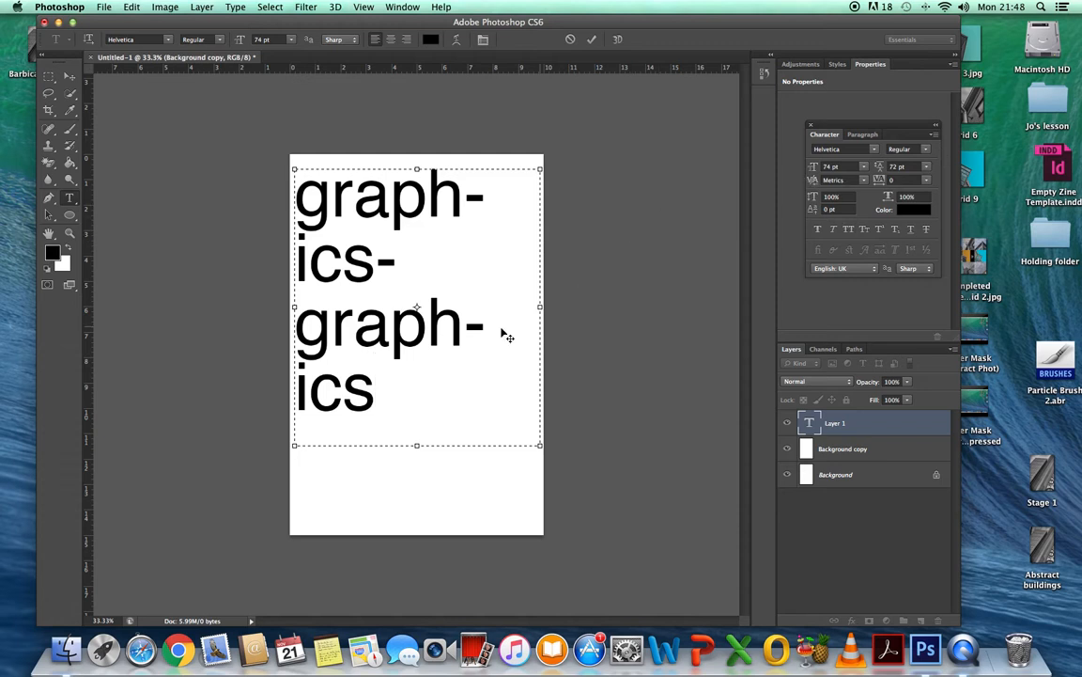
{"action": "key", "text": "BackSpace"}
{"action": "key", "text": "BackSpace"}
{"action": "key", "text": "BackSpace"}
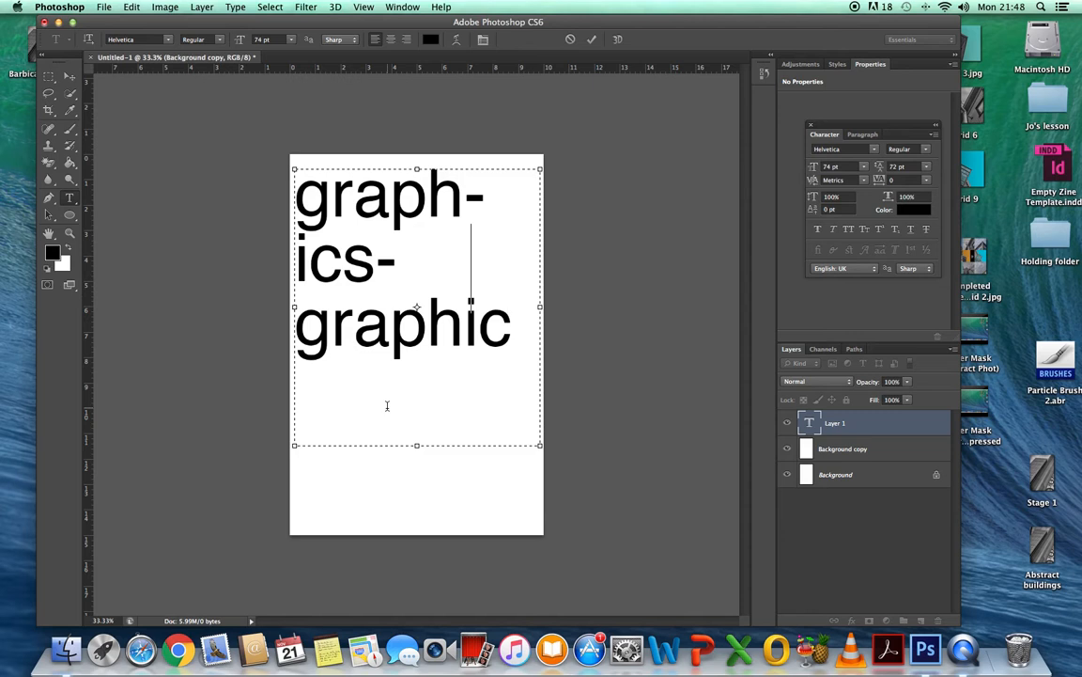
{"action": "key", "text": "BackSpace"}
{"action": "key", "text": "BackSpace"}
{"action": "key", "text": "BackSpace"}
{"action": "key", "text": "BackSpace"}
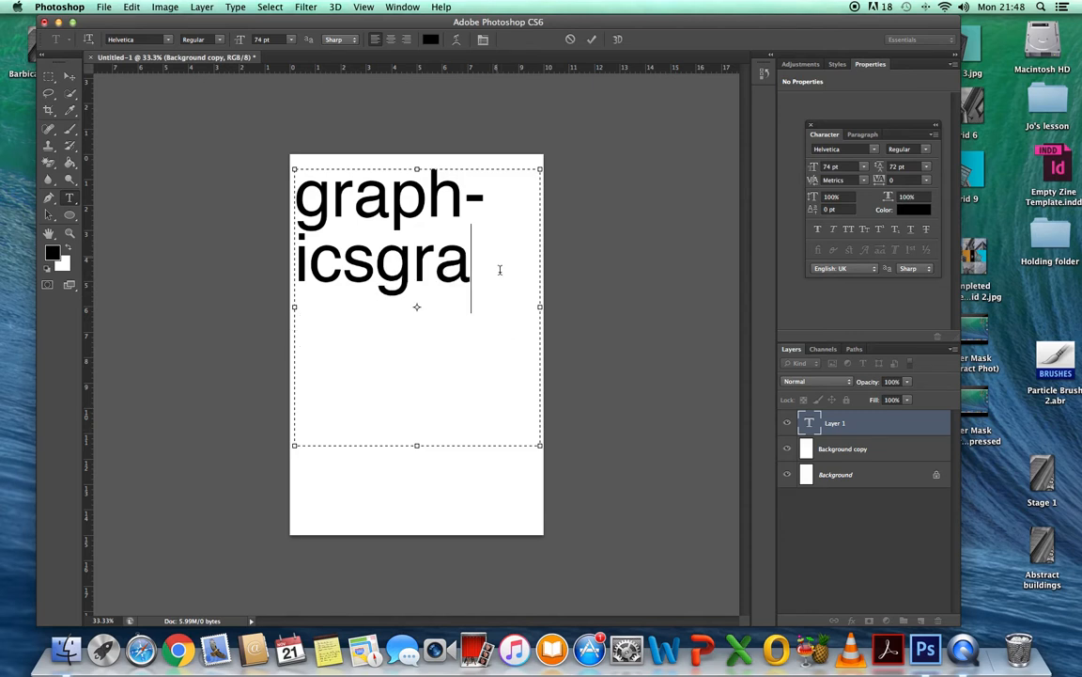
Step: Select both lines of text and set their leading to 11 pt
{"action": "left_click_drag", "start_coordinate": [481, 269], "coordinate": [301, 218]}
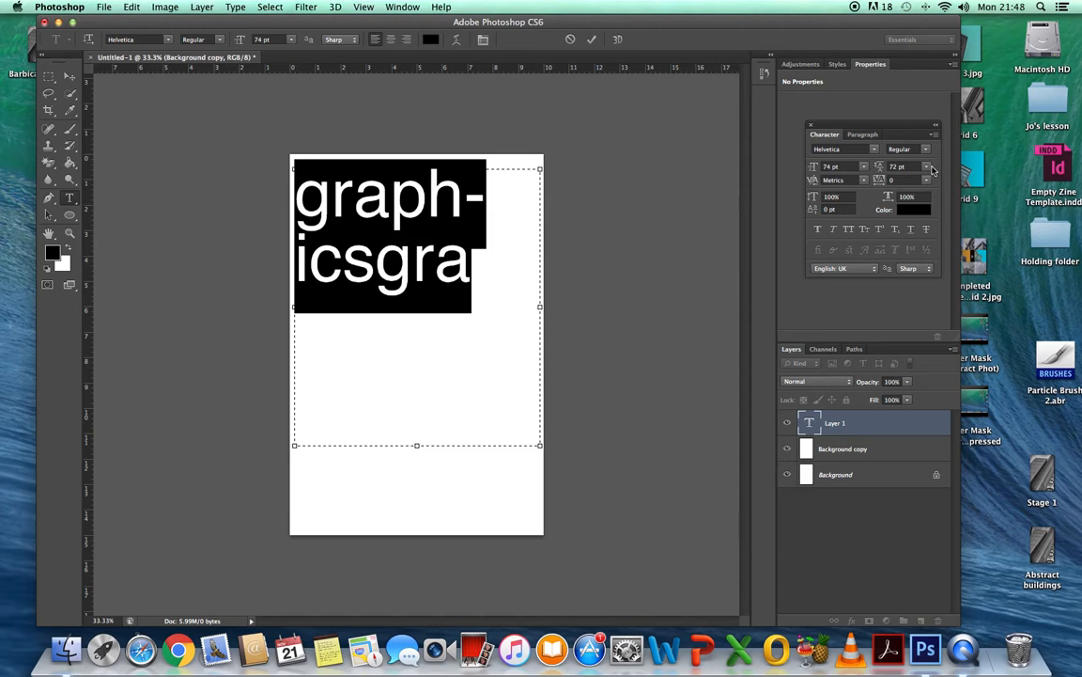
{"action": "left_click", "coordinate": [927, 168]}
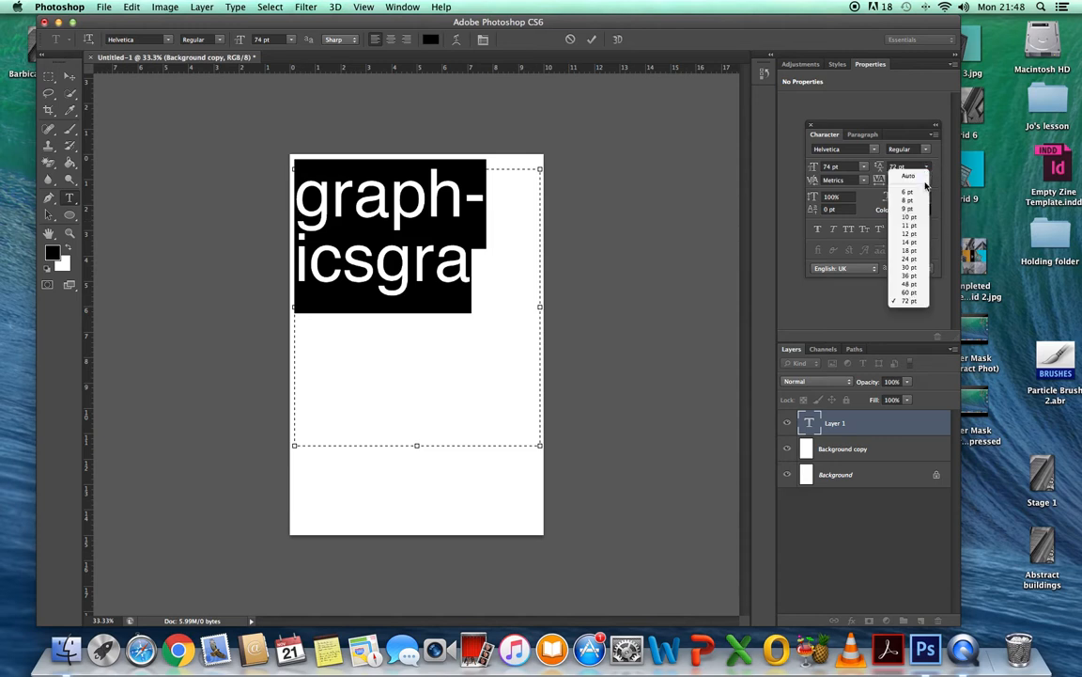
{"action": "left_click", "coordinate": [908, 227]}
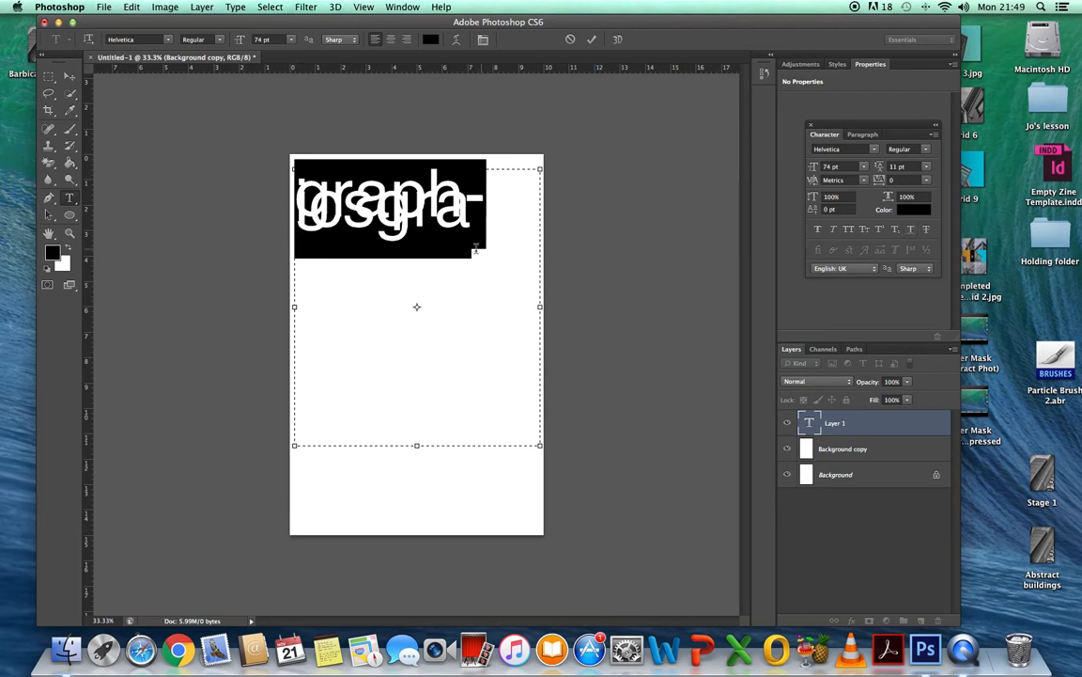
{"action": "left_click", "coordinate": [443, 292]}
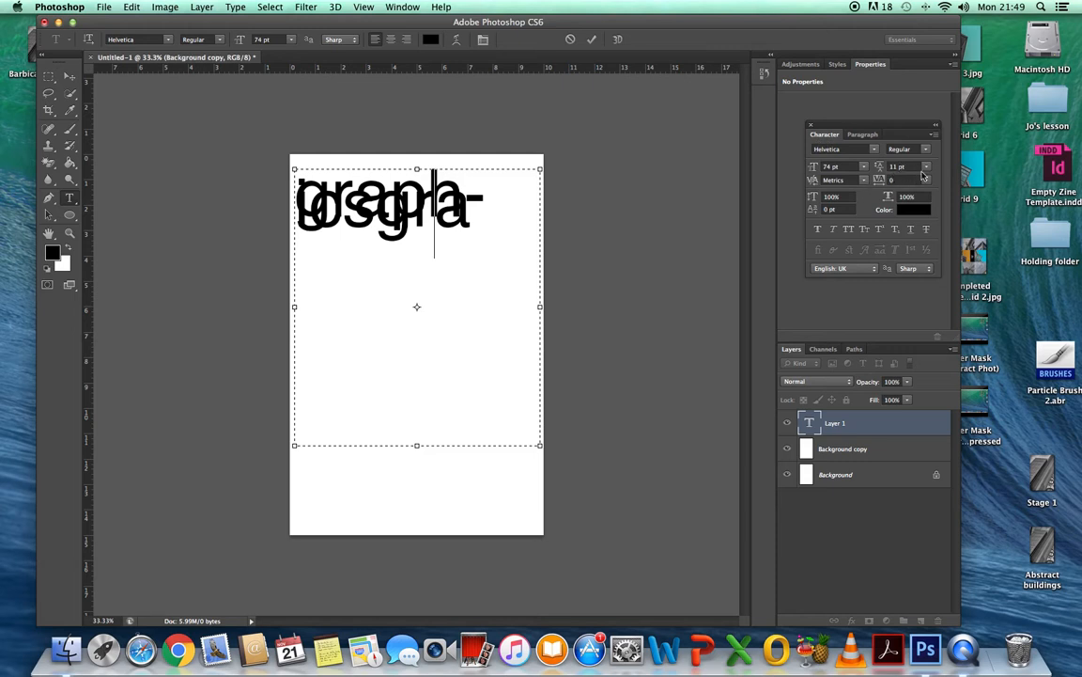
Step: Select the overlapping text lines and set their leading back to 72 pt
{"action": "left_click_drag", "start_coordinate": [524, 228], "coordinate": [280, 184]}
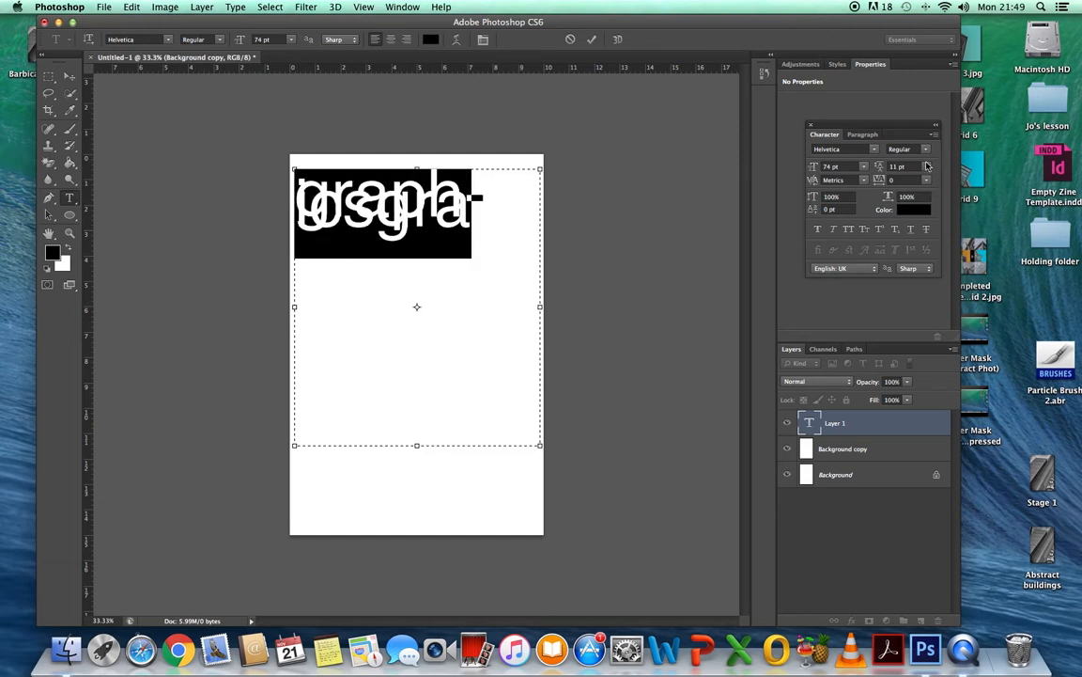
{"action": "left_click", "coordinate": [926, 167]}
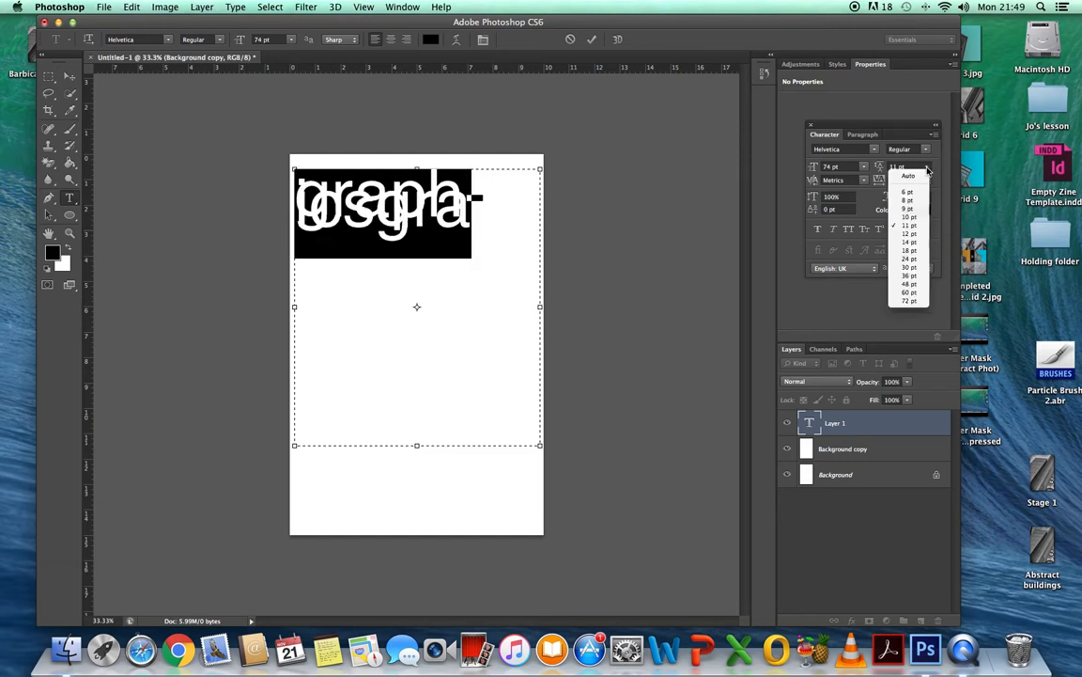
{"action": "left_click", "coordinate": [917, 301]}
{"action": "left_click", "coordinate": [434, 318]}
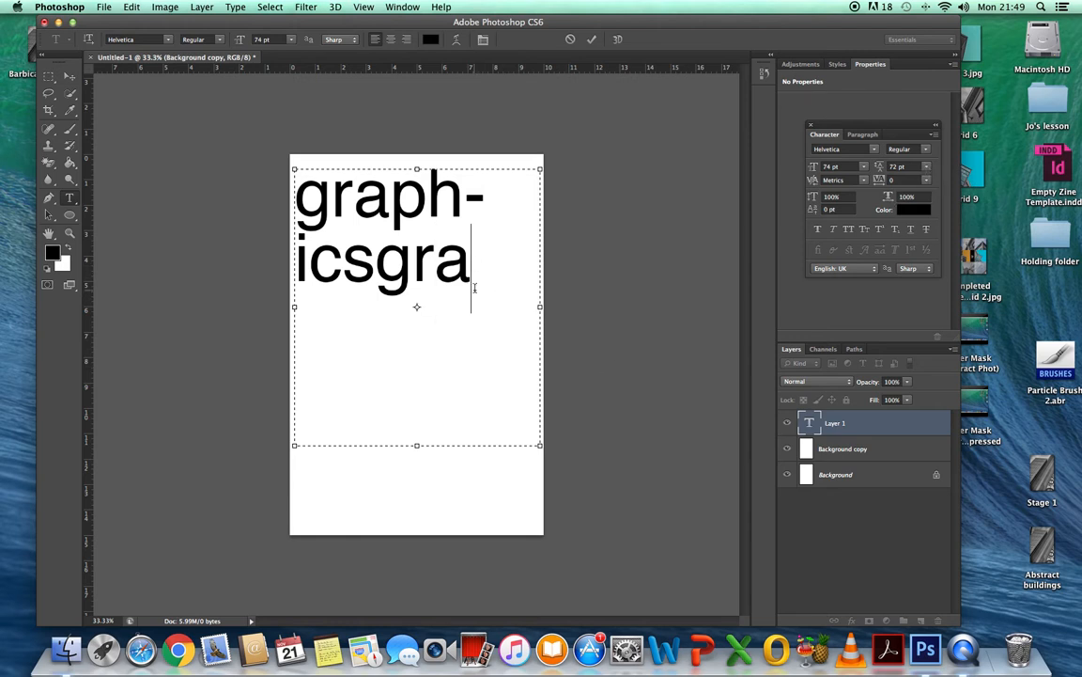
Step: Delete the surplus letters and complete the ending so that the text reads only "graphics"
{"action": "key", "text": "Delete"}
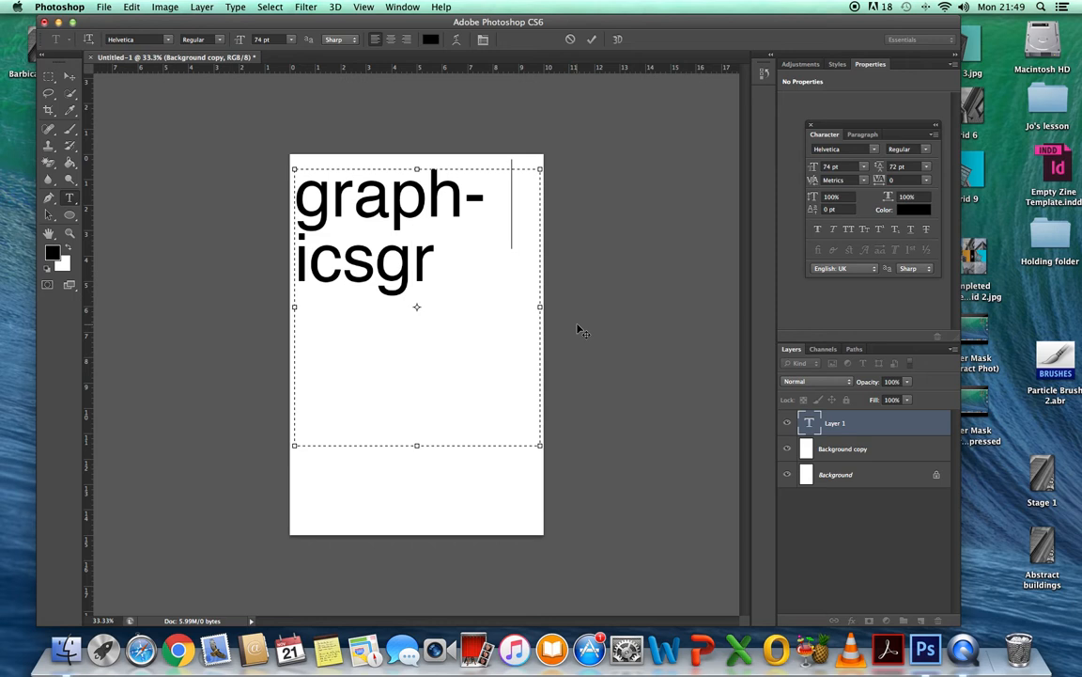
{"action": "key", "text": "BackSpace"}
{"action": "key", "text": "BackSpace"}
{"action": "key", "text": "BackSpace"}
{"action": "key", "text": "BackSpace"}
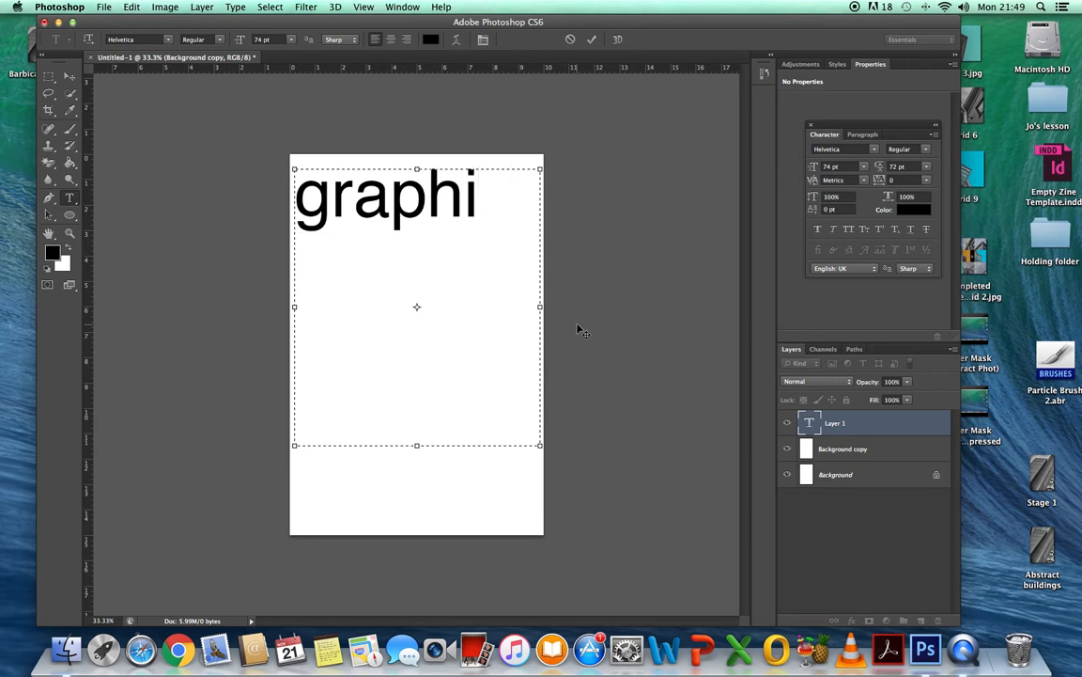
{"action": "type", "text": "cs"}
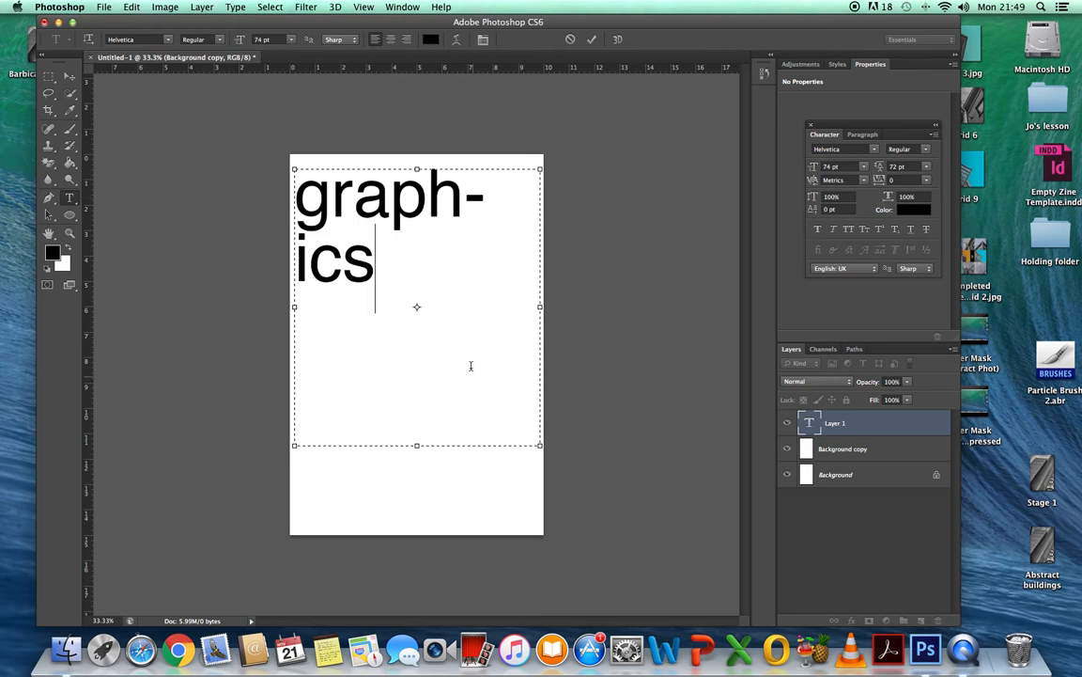
Step: Set the font size of the whole word "graphics" to 72 pt
{"action": "left_click_drag", "start_coordinate": [387, 275], "coordinate": [303, 204]}
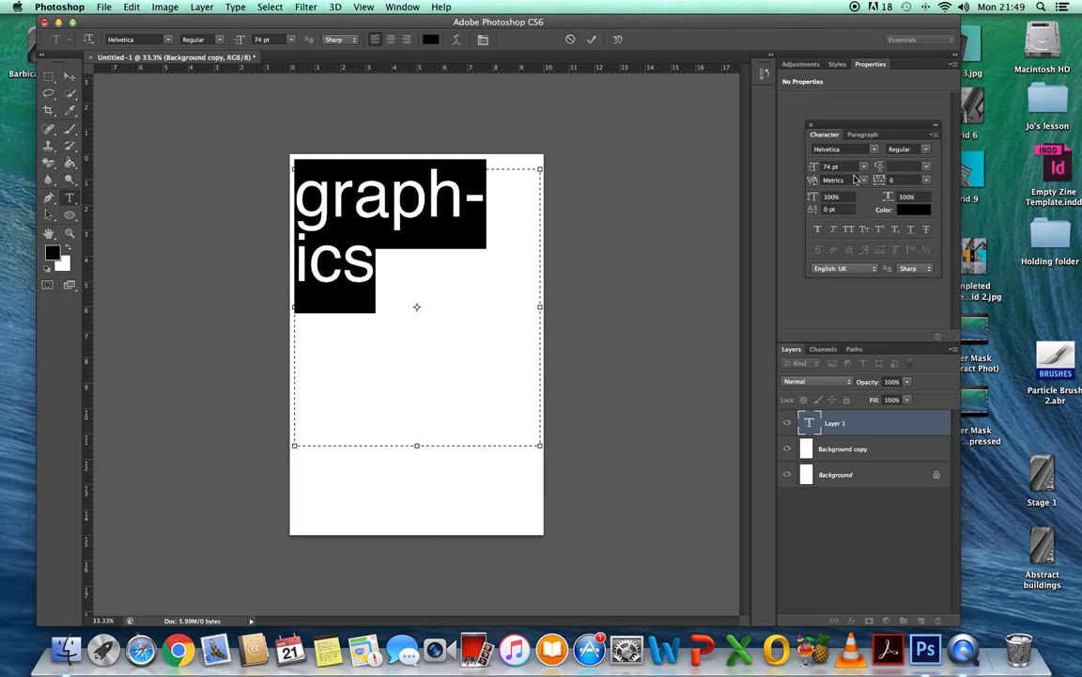
{"action": "left_click", "coordinate": [292, 40]}
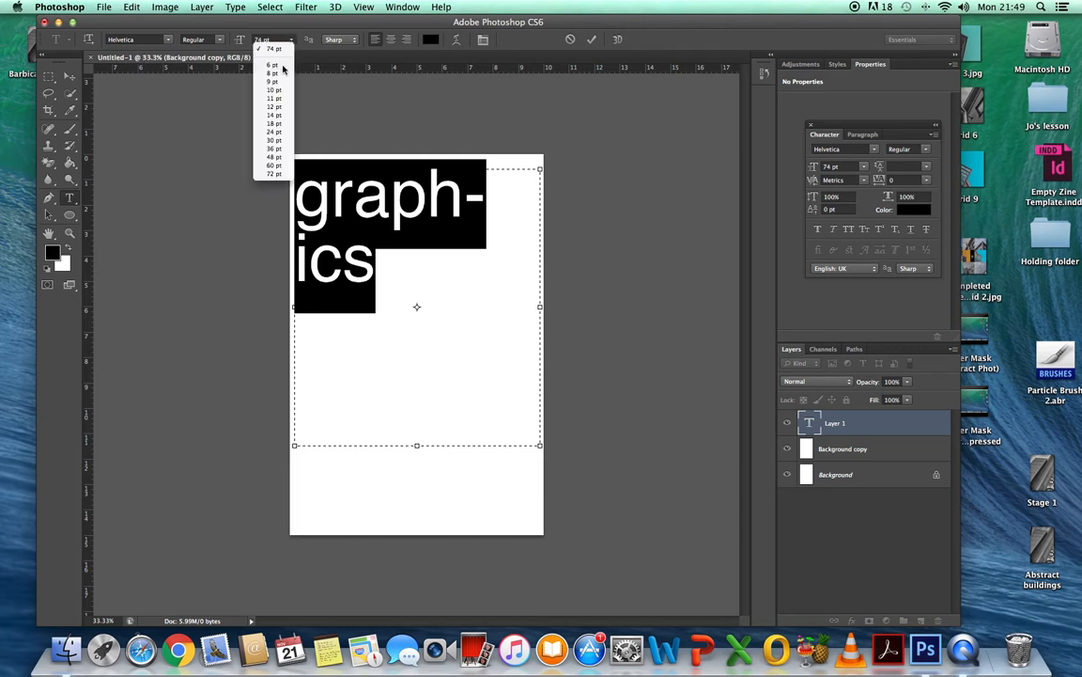
{"action": "left_click", "coordinate": [275, 174]}
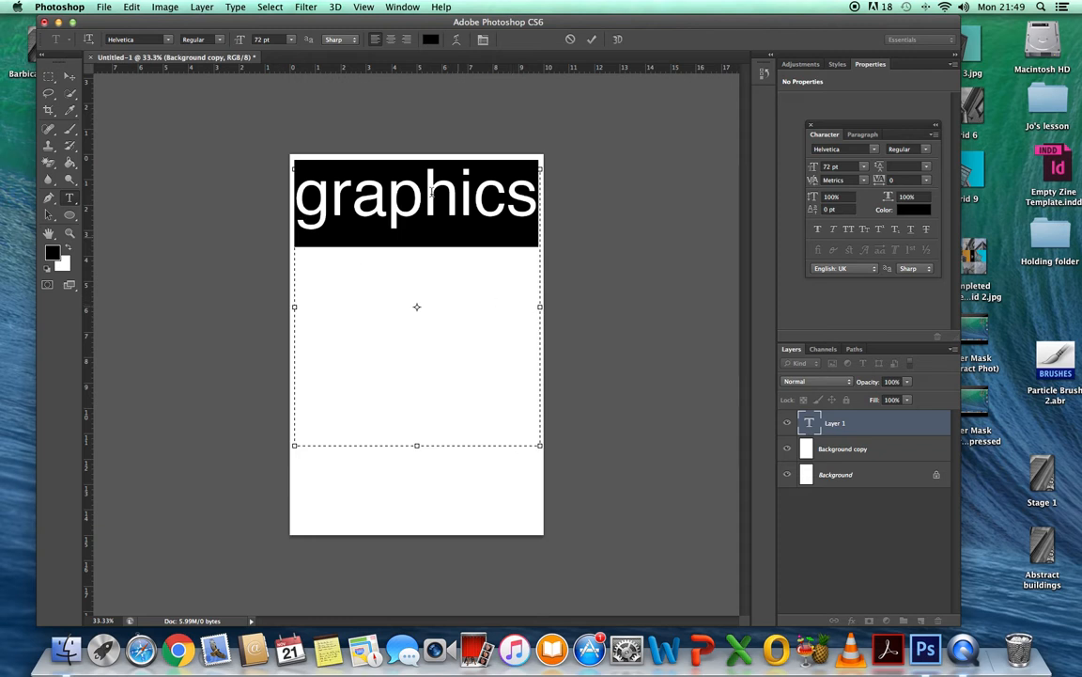
{"action": "left_click", "coordinate": [477, 308]}
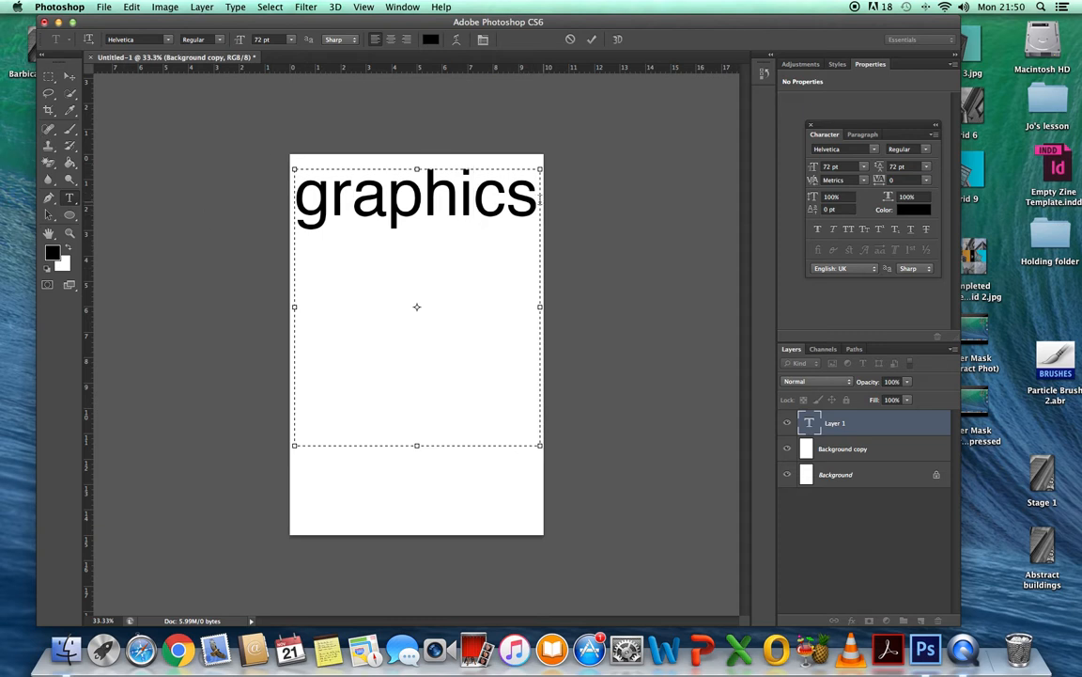
Step: Select the whole word "graphics", change its colour to red #f10c0c and commit the text
{"action": "left_click", "coordinate": [541, 203]}
{"action": "double_click", "coordinate": [410, 203]}
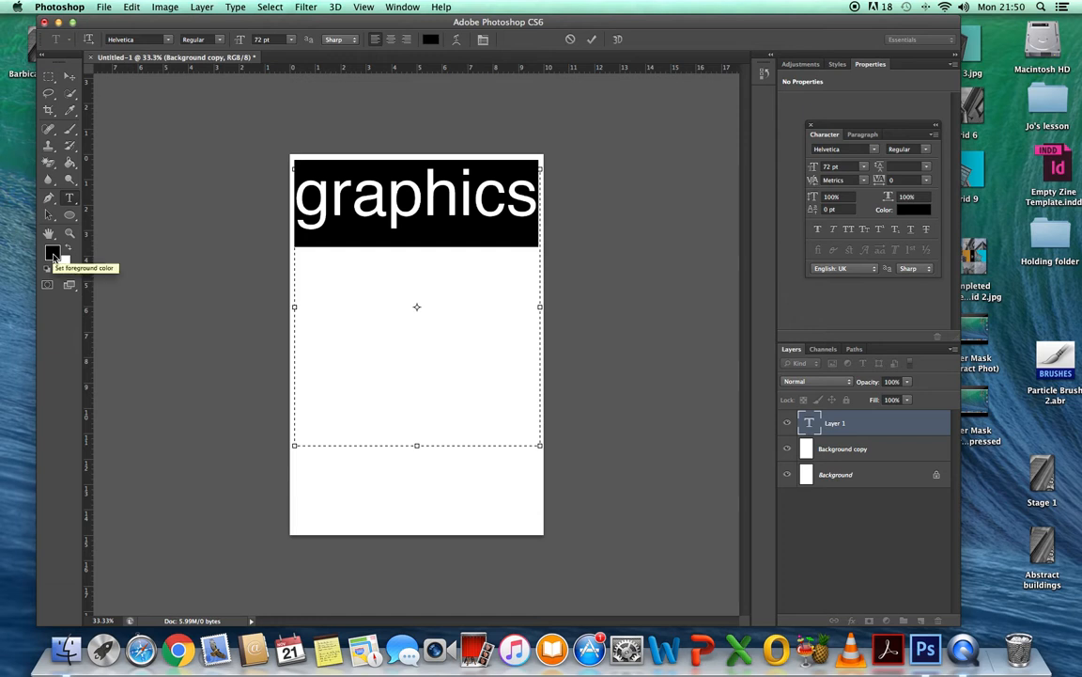
{"action": "left_click", "coordinate": [52, 253]}
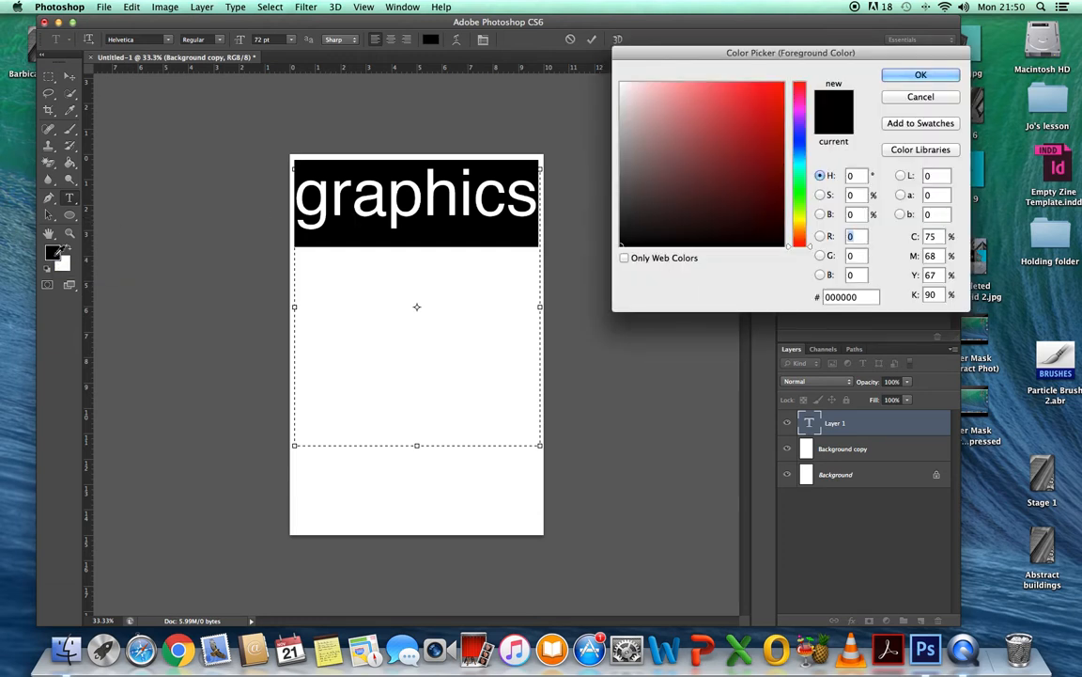
{"action": "left_click", "coordinate": [775, 90]}
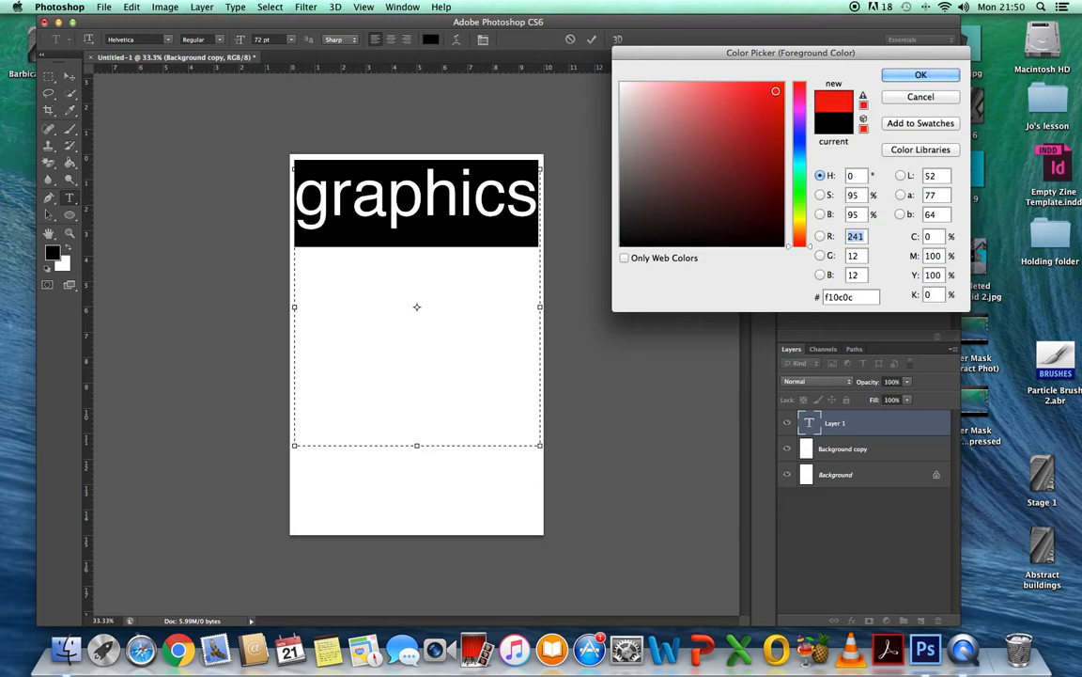
{"action": "left_click", "coordinate": [909, 77]}
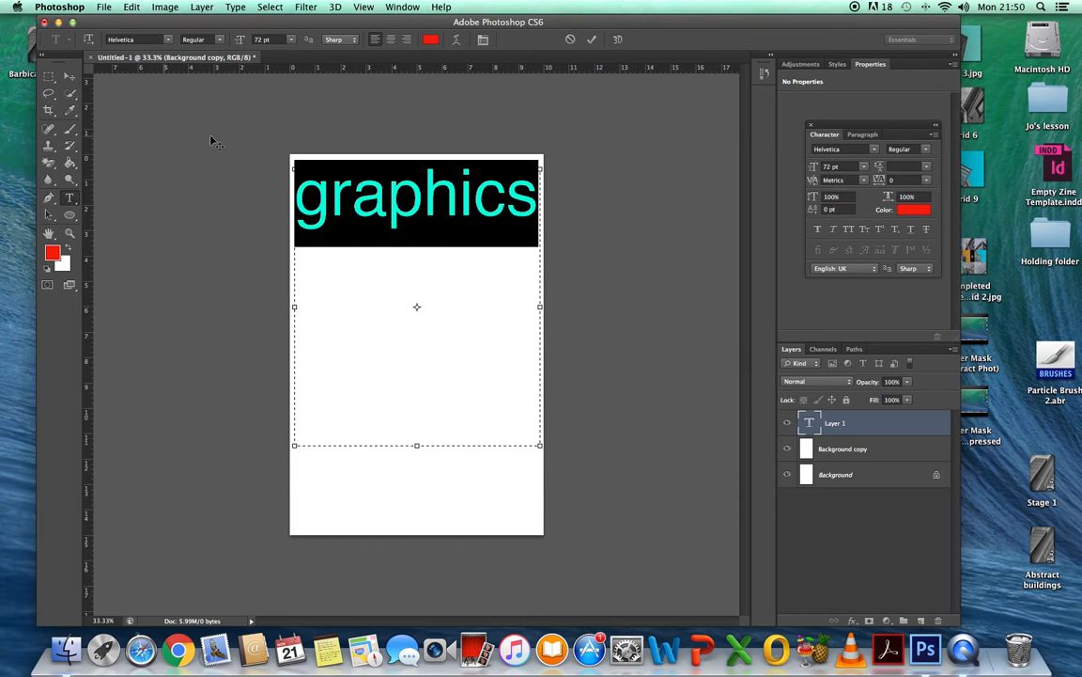
{"action": "left_click", "coordinate": [67, 79]}
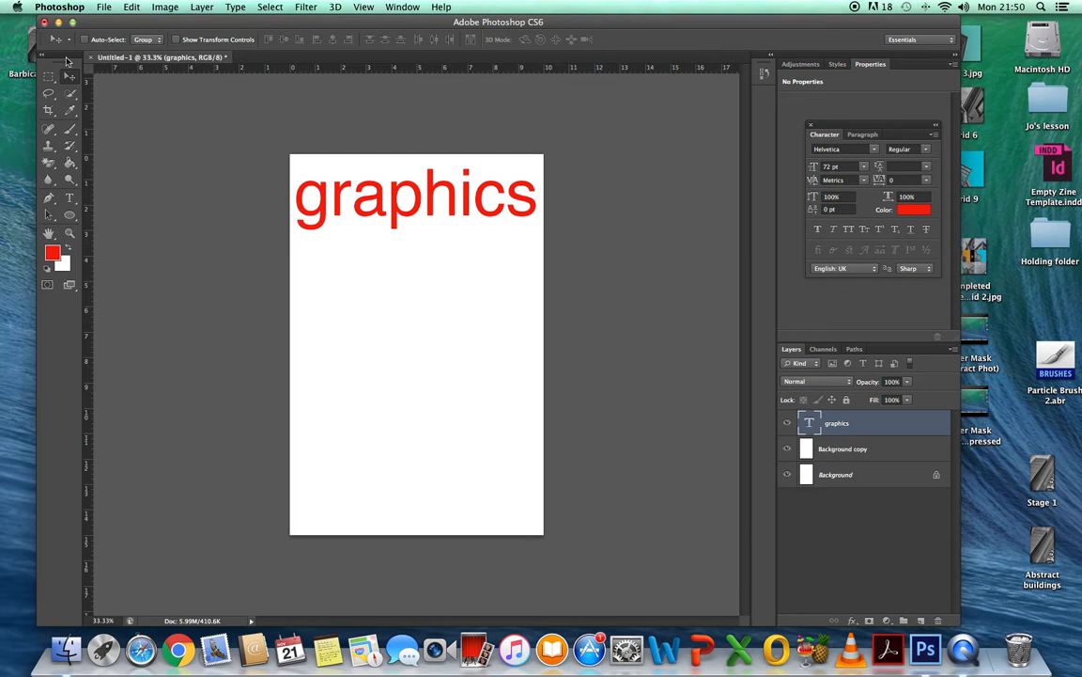
Step: Rotate the red "graphics" text layer about 46° clockwise and apply the transformation
{"action": "left_click", "coordinate": [131, 7]}
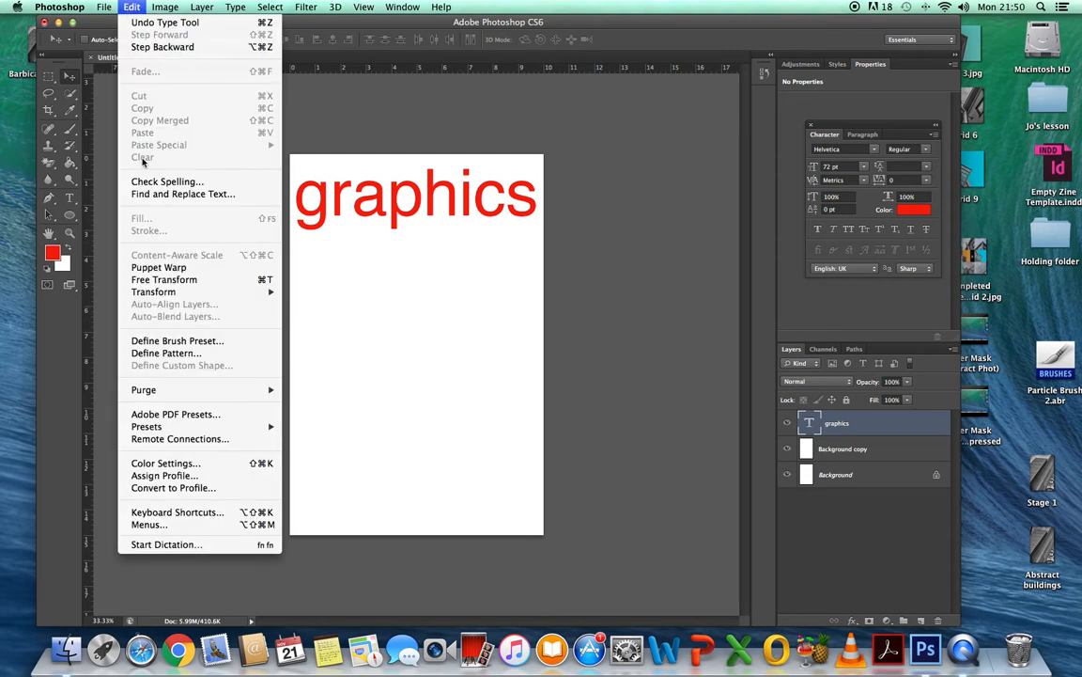
{"action": "mouse_move", "coordinate": [271, 291]}
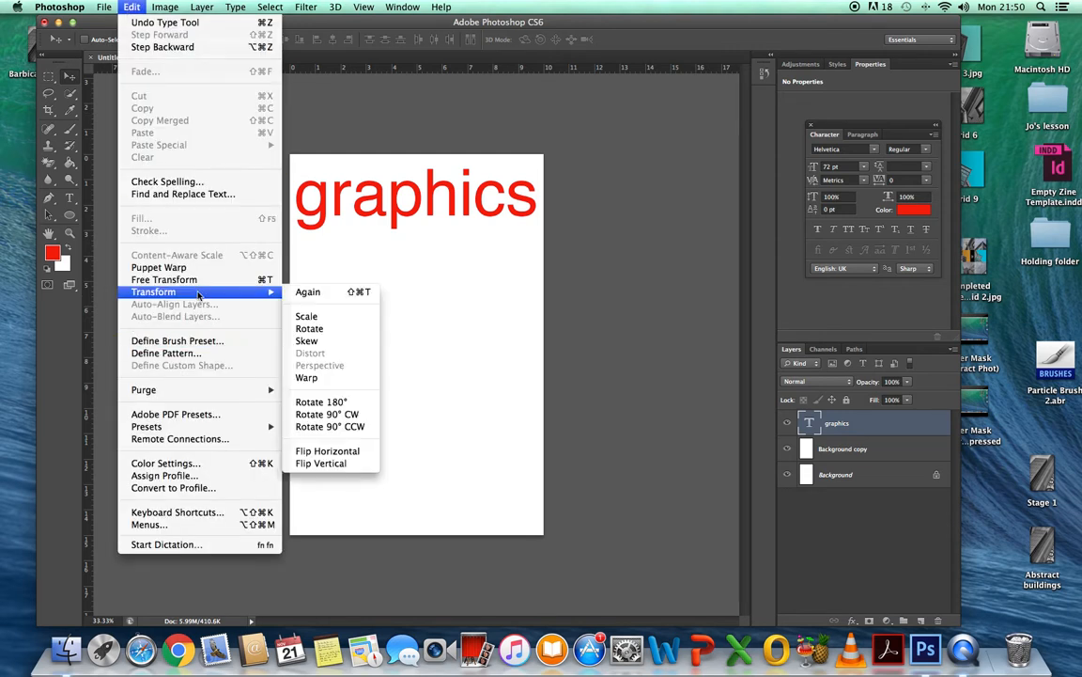
{"action": "left_click", "coordinate": [309, 330]}
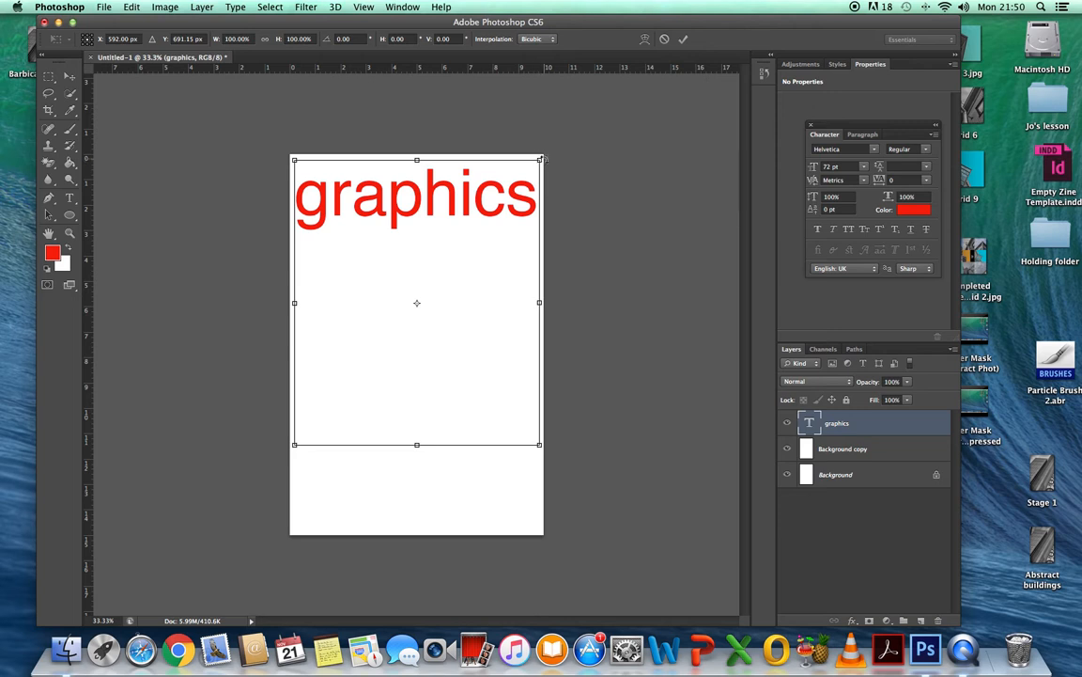
{"action": "left_click_drag", "start_coordinate": [538, 161], "coordinate": [531, 299]}
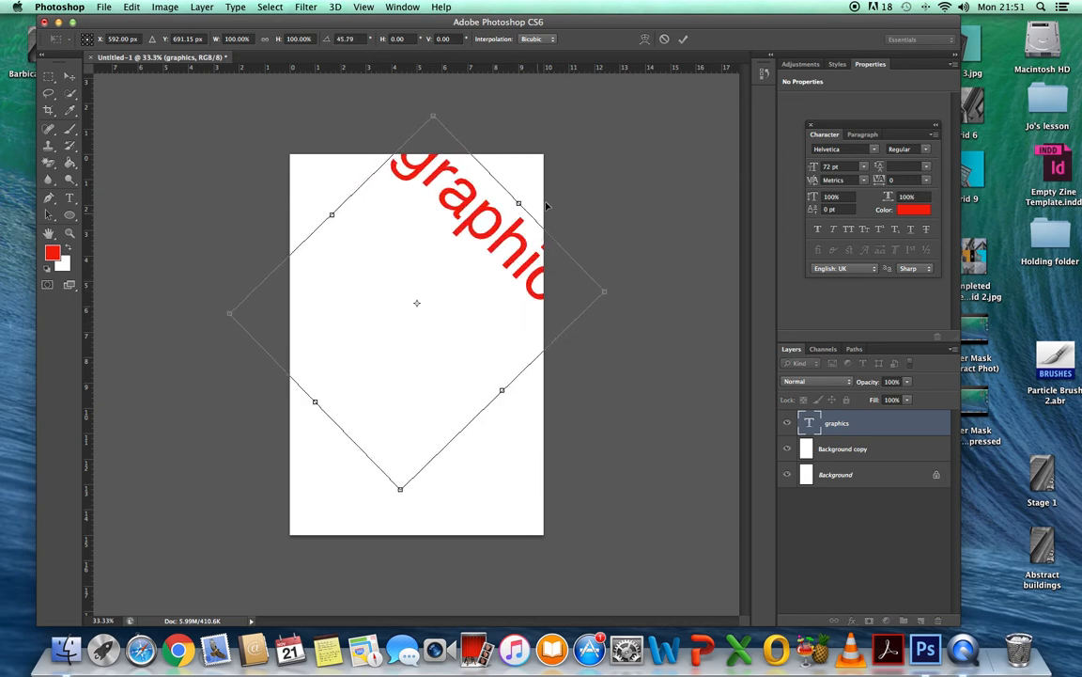
{"action": "left_click", "coordinate": [683, 41]}
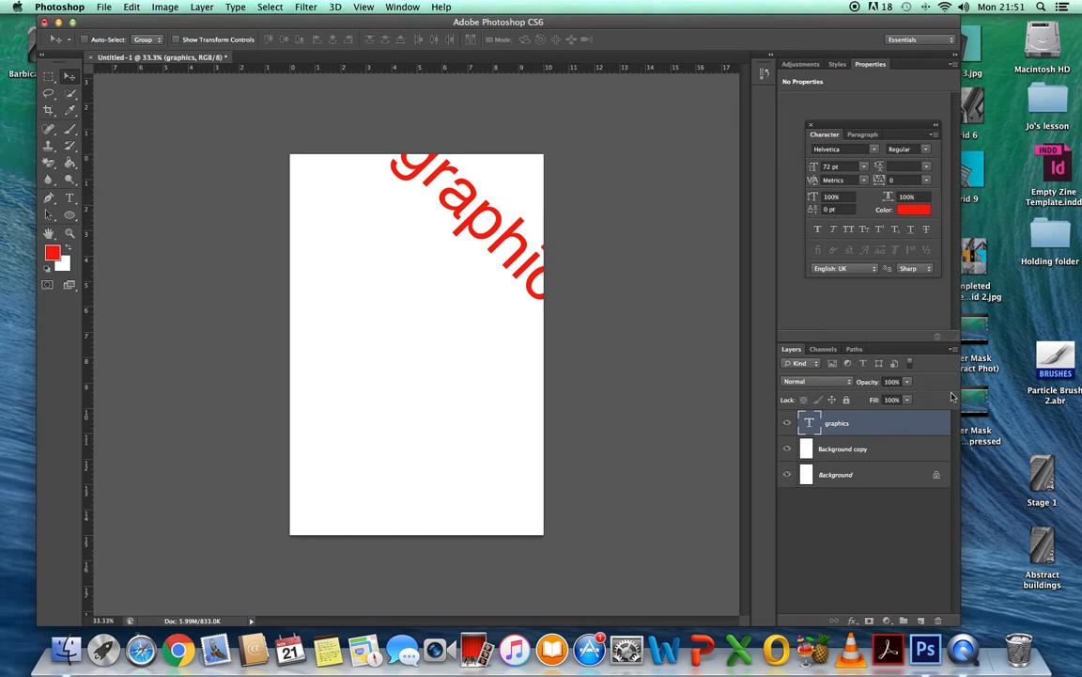
Step: Add a new layer above the red text and create a full-width text box mid-page reading "graphics"
{"action": "left_click", "coordinate": [955, 351]}
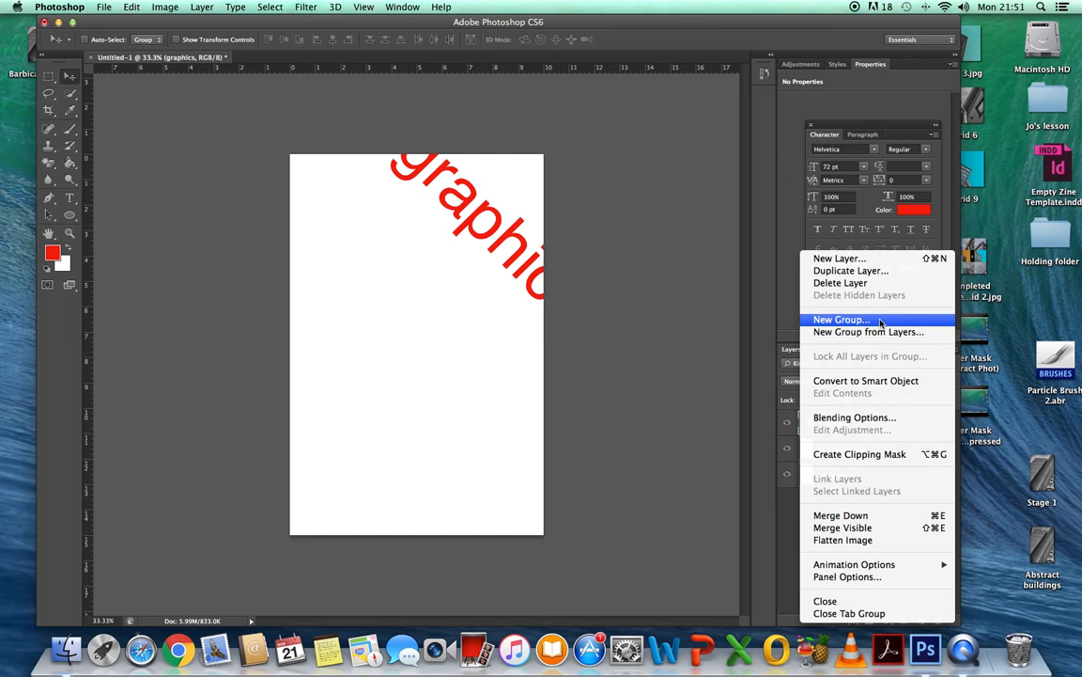
{"action": "left_click", "coordinate": [848, 263]}
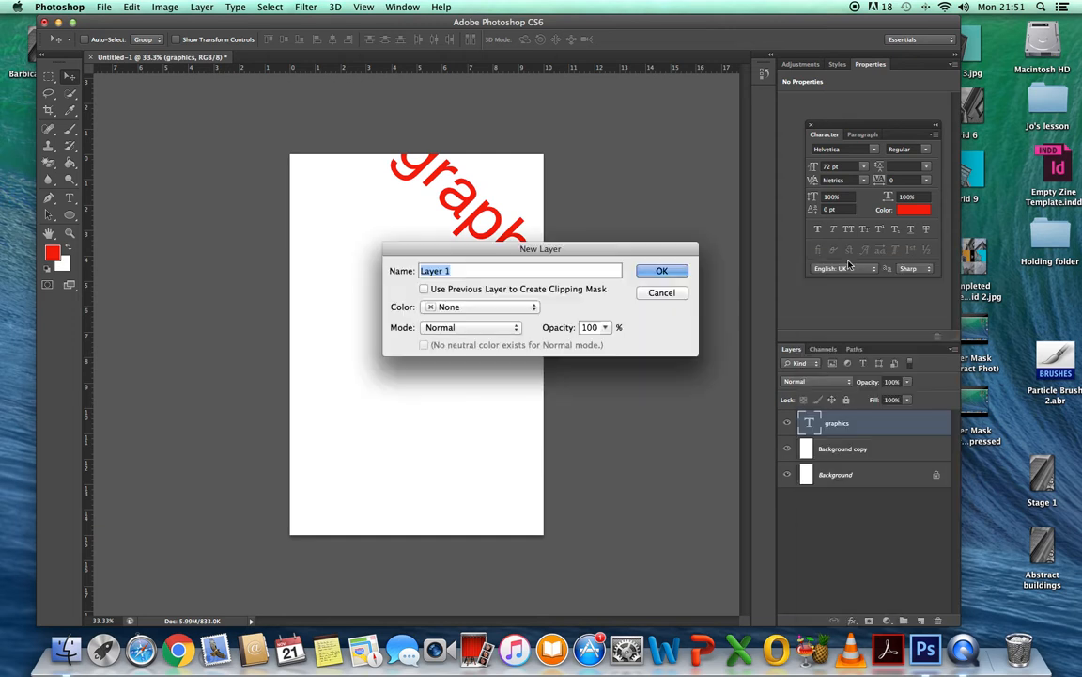
{"action": "left_click", "coordinate": [662, 271]}
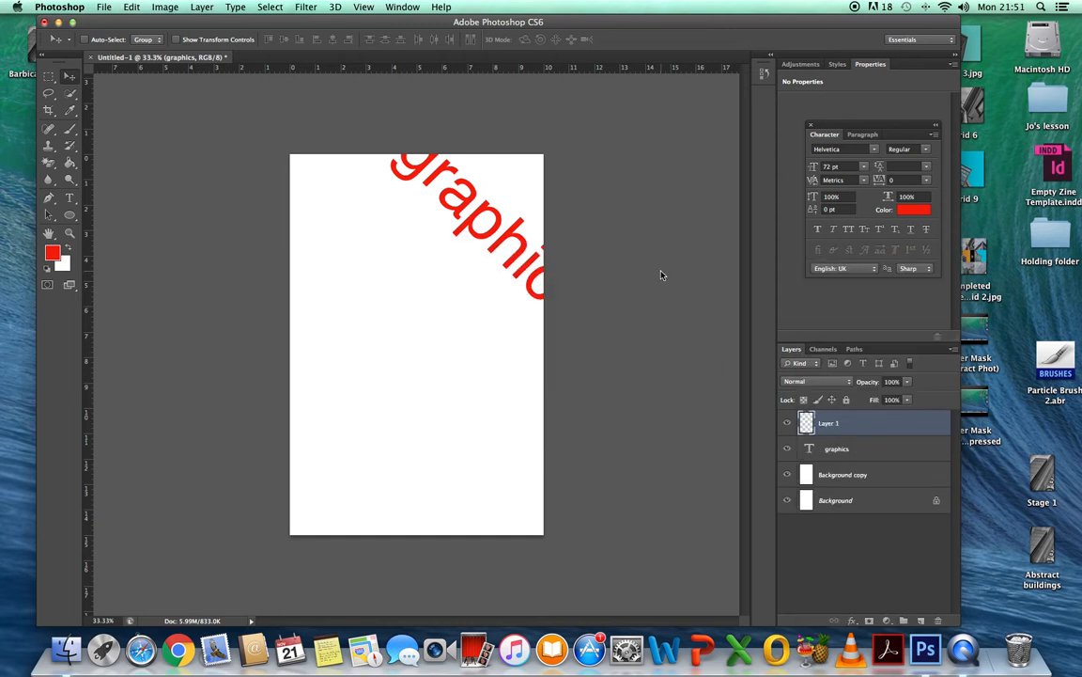
{"action": "left_click", "coordinate": [70, 199]}
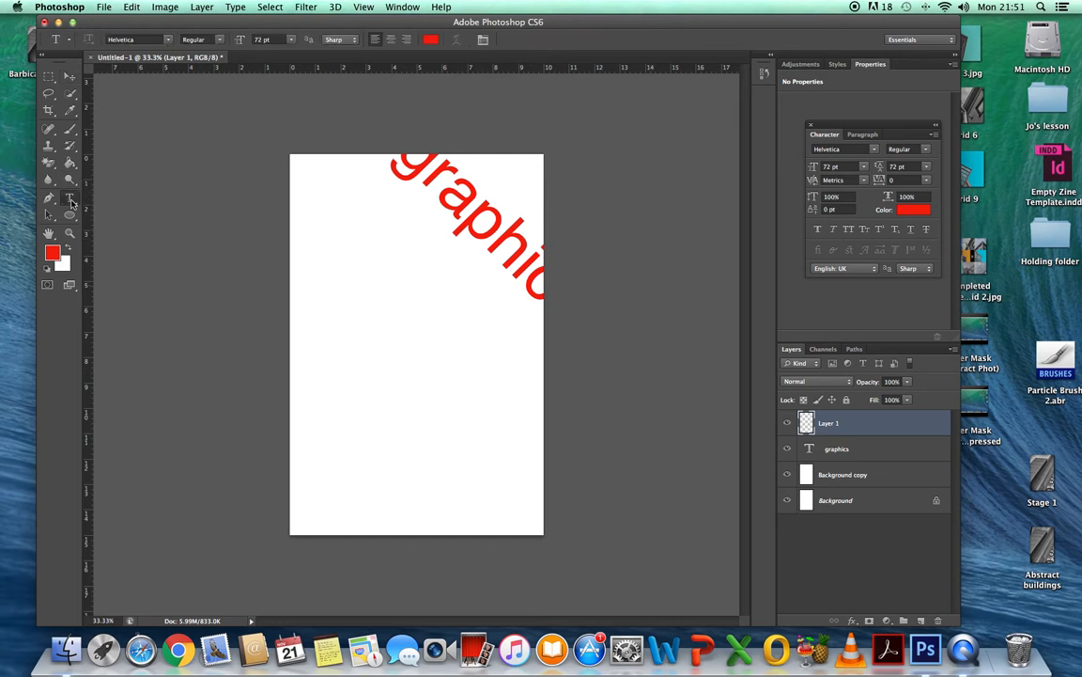
{"action": "left_click_drag", "start_coordinate": [292, 278], "coordinate": [552, 397]}
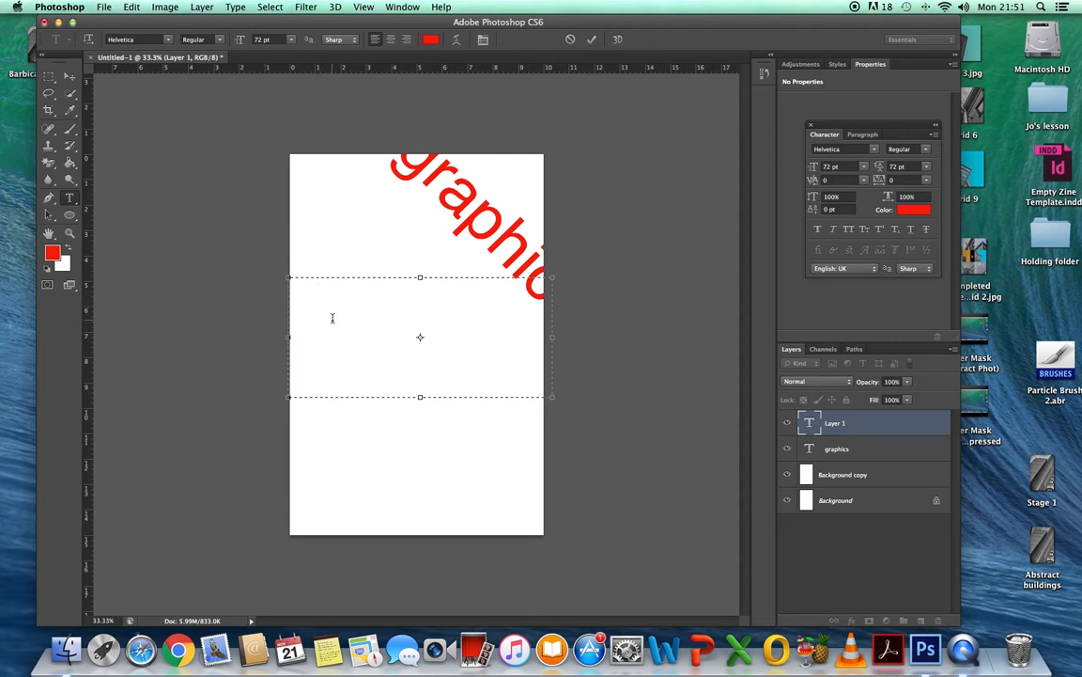
{"action": "type", "text": "grap"}
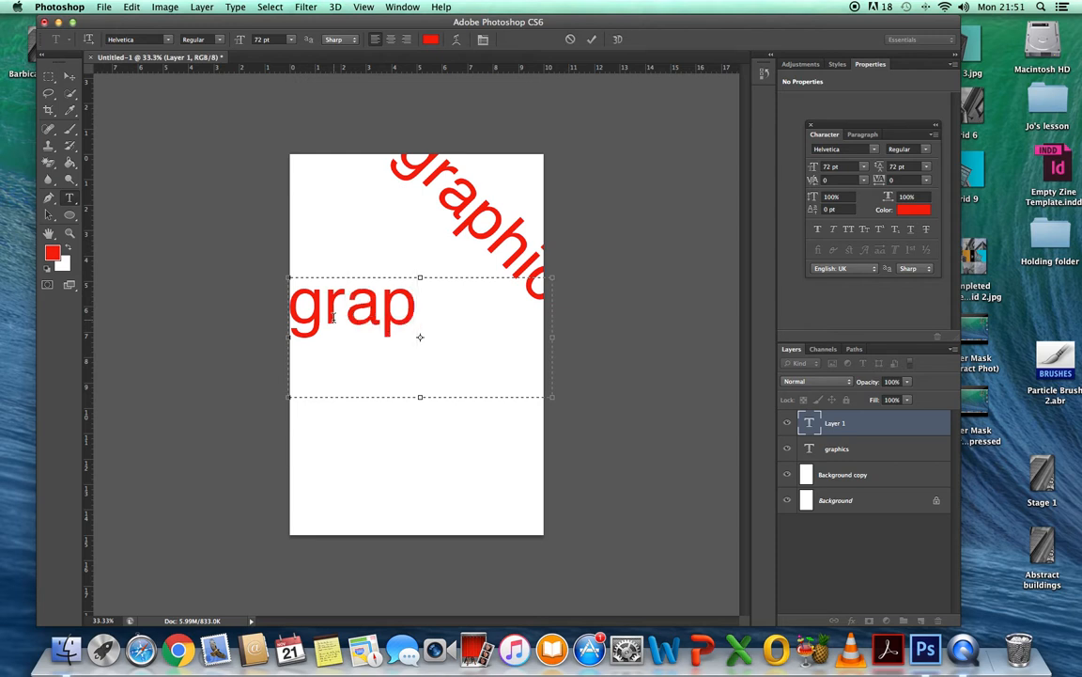
{"action": "type", "text": "hics"}
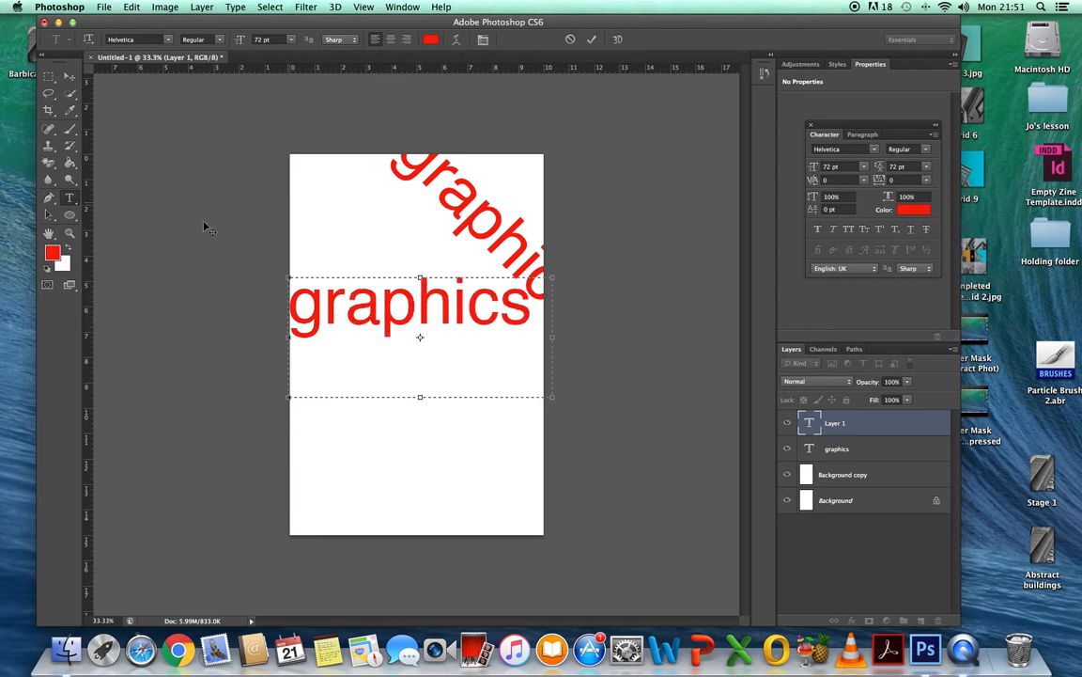
Step: Recolour the new horizontal "graphics" text to the default black and commit it
{"action": "left_click_drag", "start_coordinate": [531, 301], "coordinate": [304, 310]}
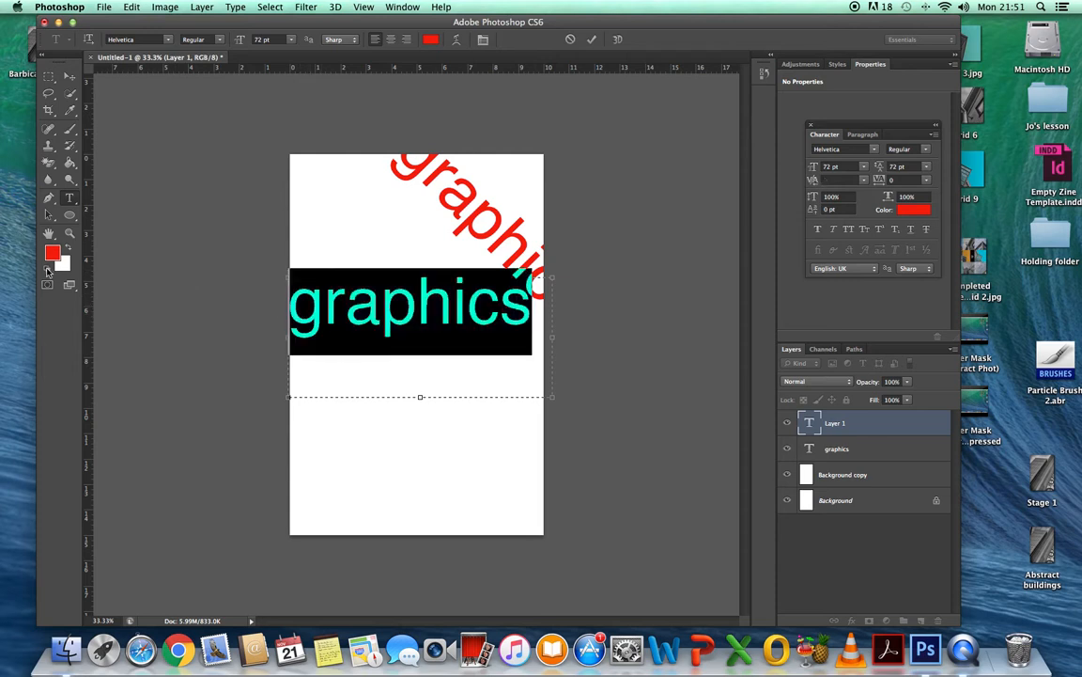
{"action": "left_click", "coordinate": [48, 271]}
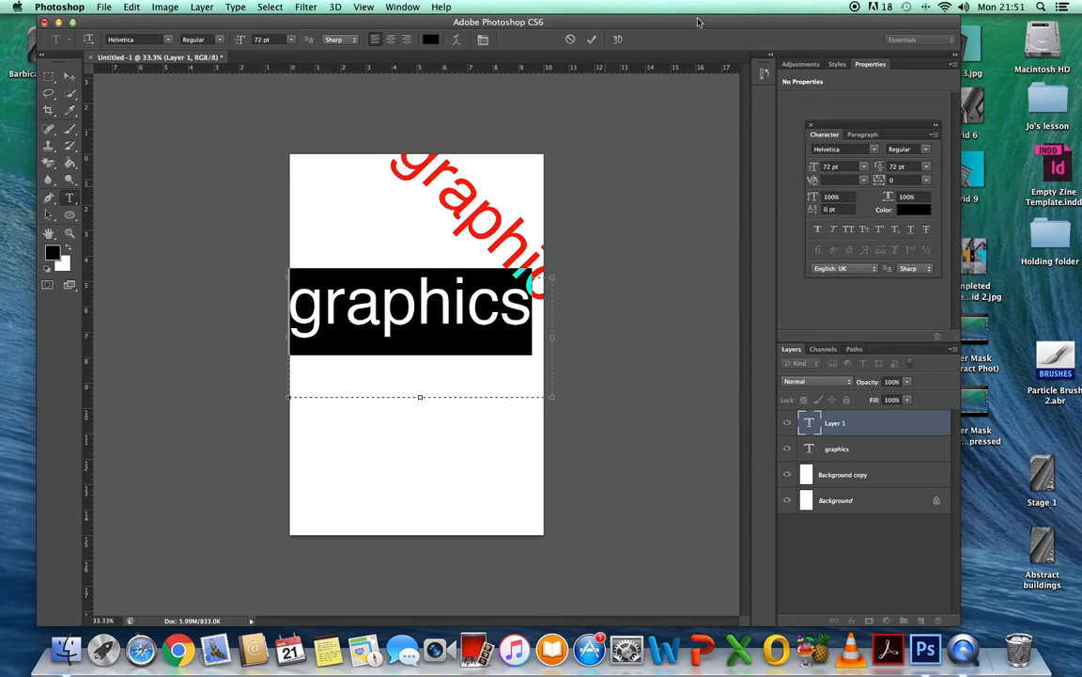
{"action": "left_click", "coordinate": [591, 39]}
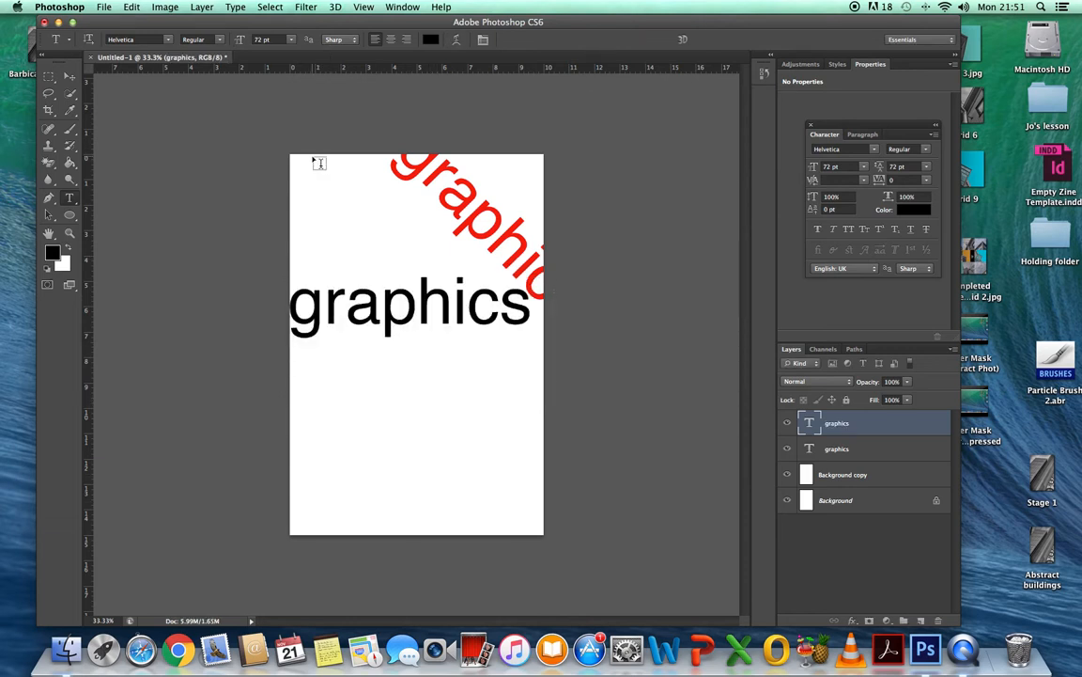
Step: Skew the black "graphics" text horizontally by about 42°, shift it slightly up and to the left, and apply the transformation
{"action": "left_click", "coordinate": [132, 7]}
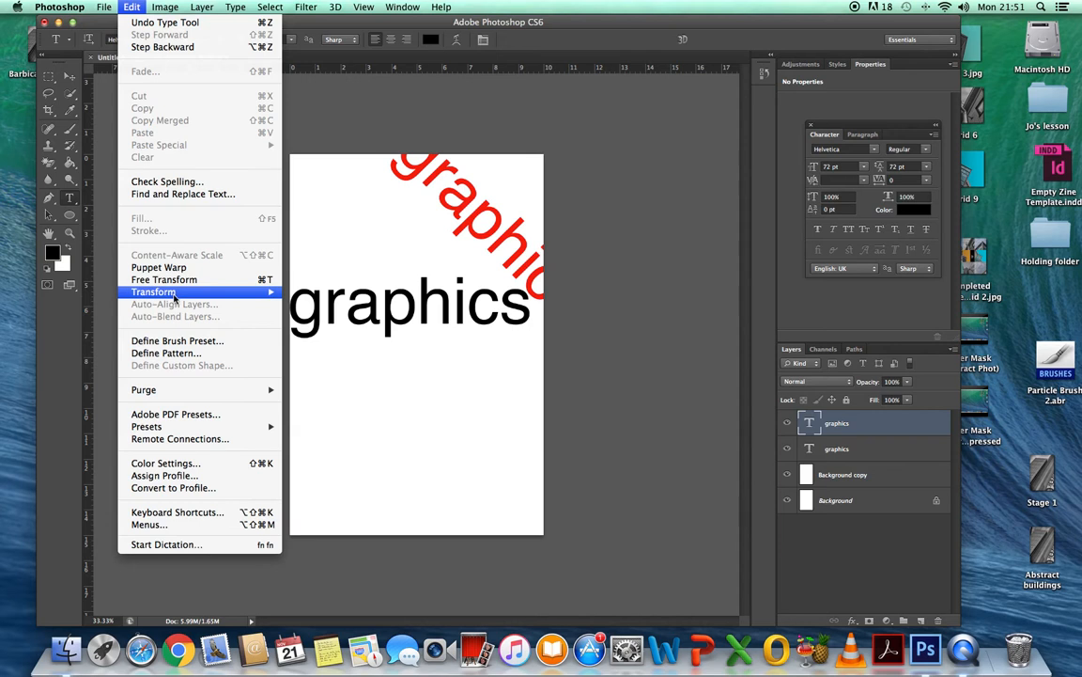
{"action": "mouse_move", "coordinate": [188, 291]}
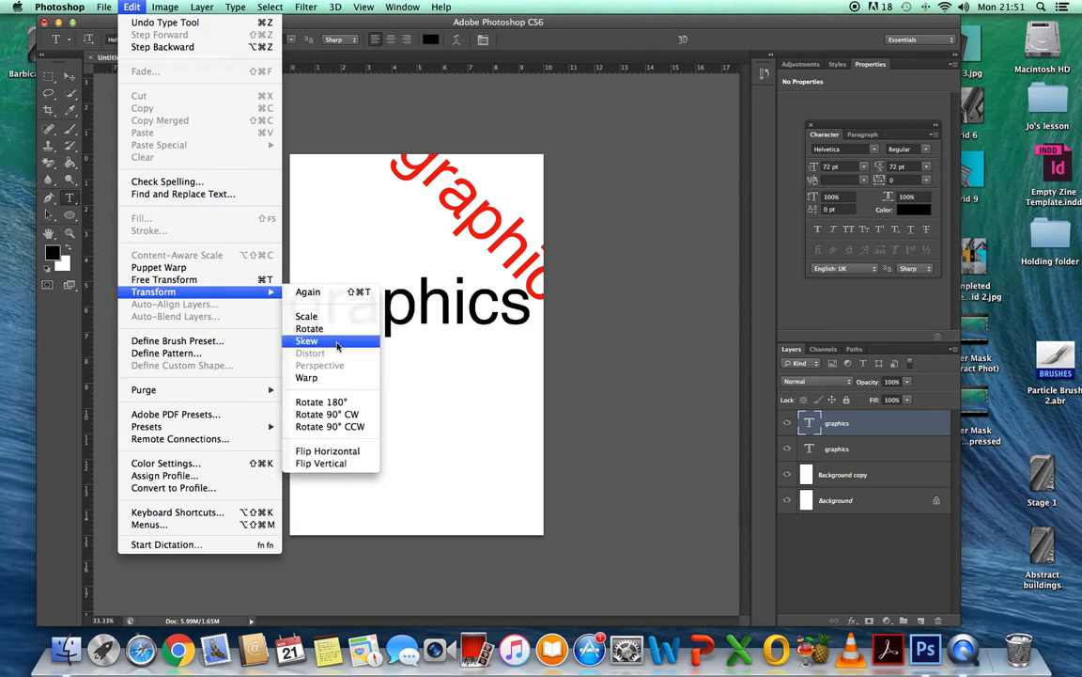
{"action": "left_click", "coordinate": [337, 347]}
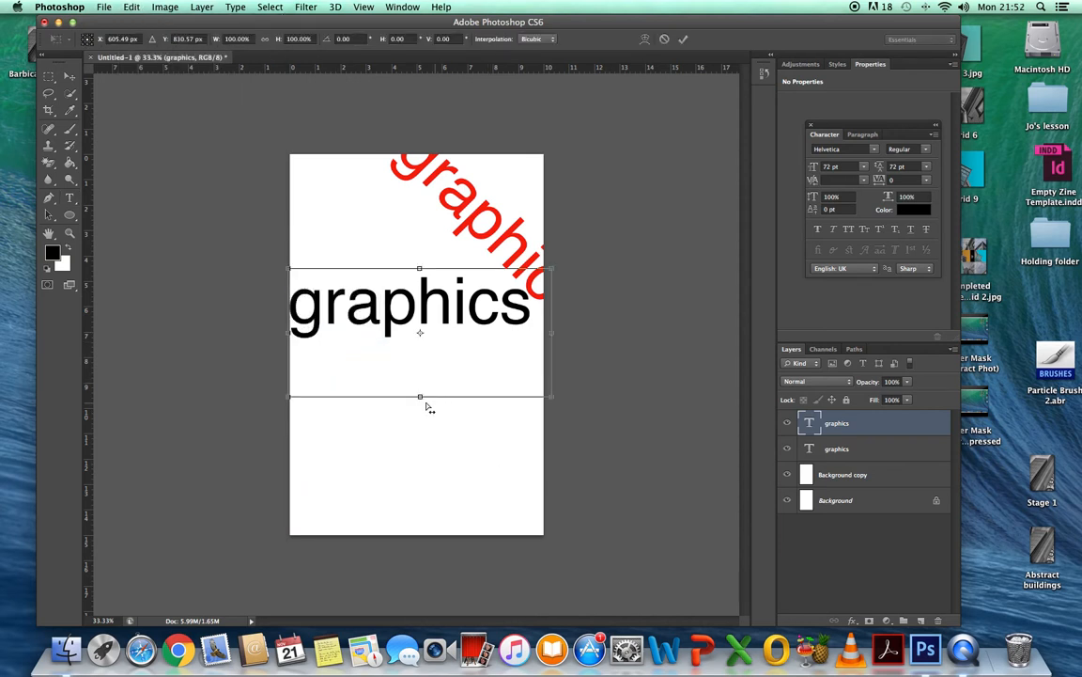
{"action": "mouse_move", "coordinate": [421, 399]}
{"action": "left_mouse_down"}
{"action": "mouse_move", "coordinate": [437, 481]}
{"action": "mouse_move", "coordinate": [440, 408]}
{"action": "left_mouse_up"}
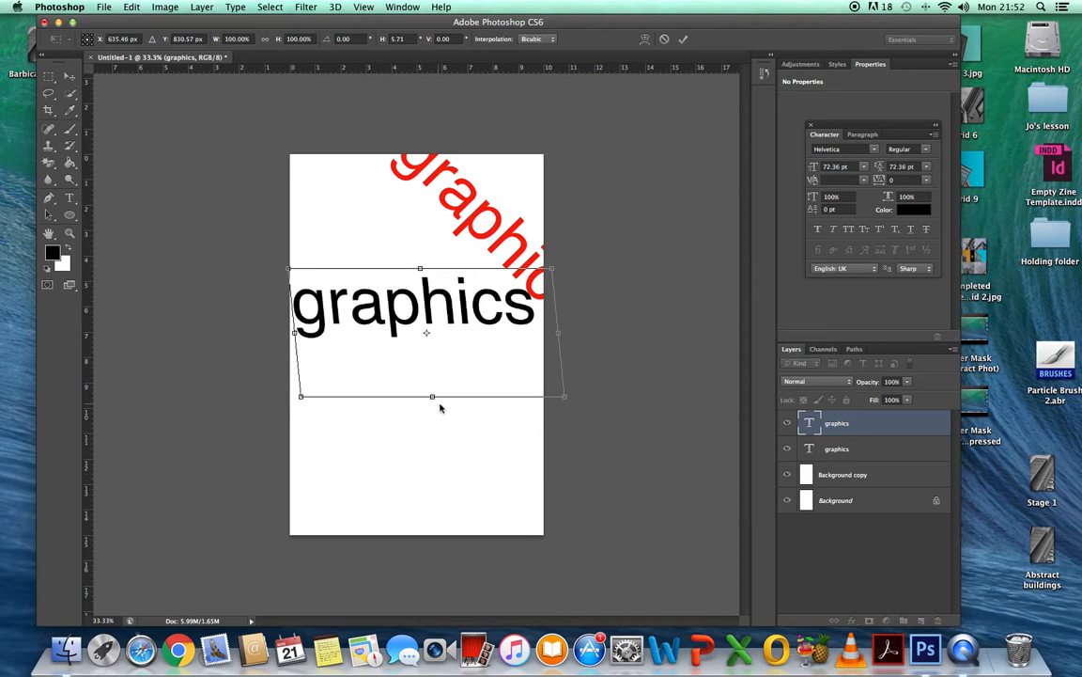
{"action": "left_click_drag", "start_coordinate": [567, 401], "coordinate": [652, 336]}
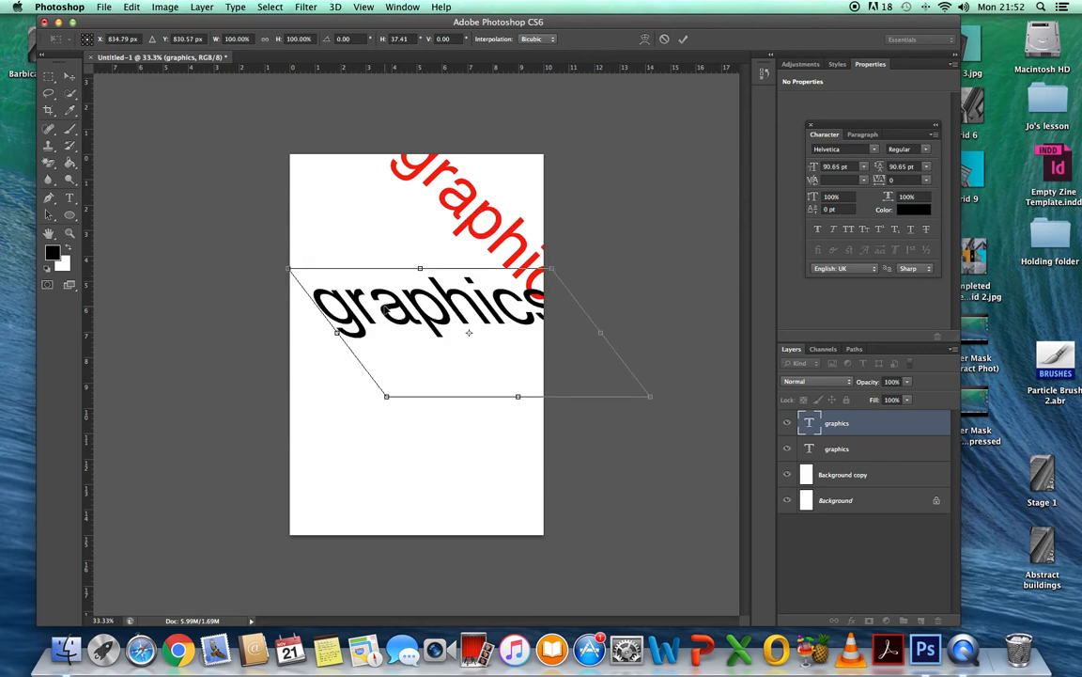
{"action": "left_click_drag", "start_coordinate": [387, 311], "coordinate": [338, 299]}
{"action": "left_click_drag", "start_coordinate": [474, 386], "coordinate": [489, 437]}
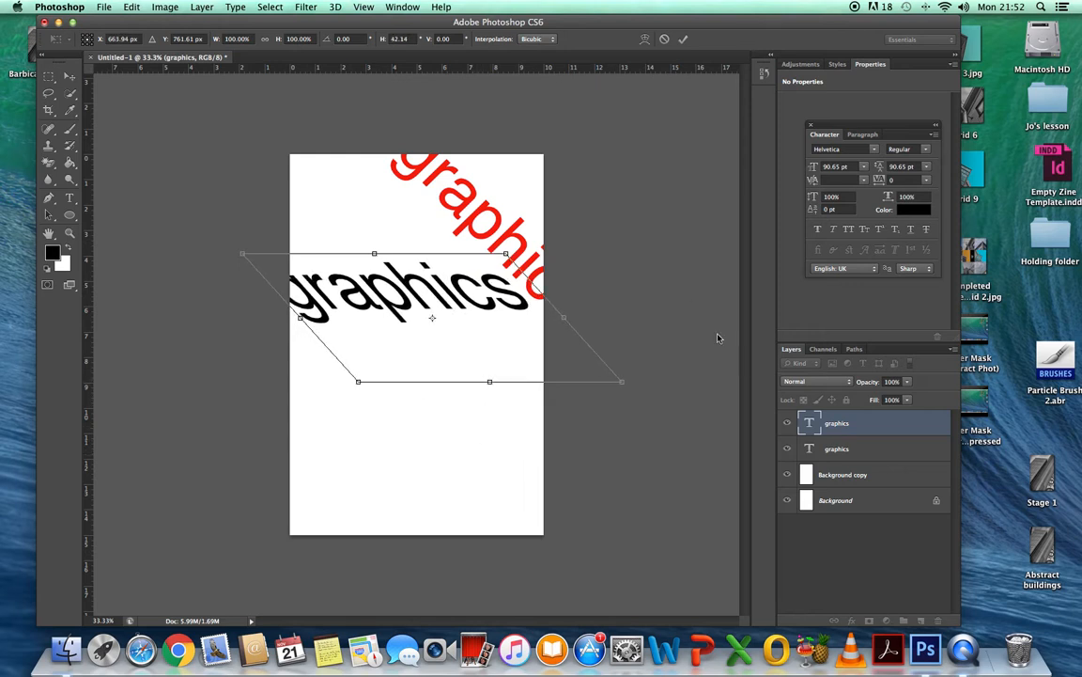
{"action": "left_click", "coordinate": [684, 38]}
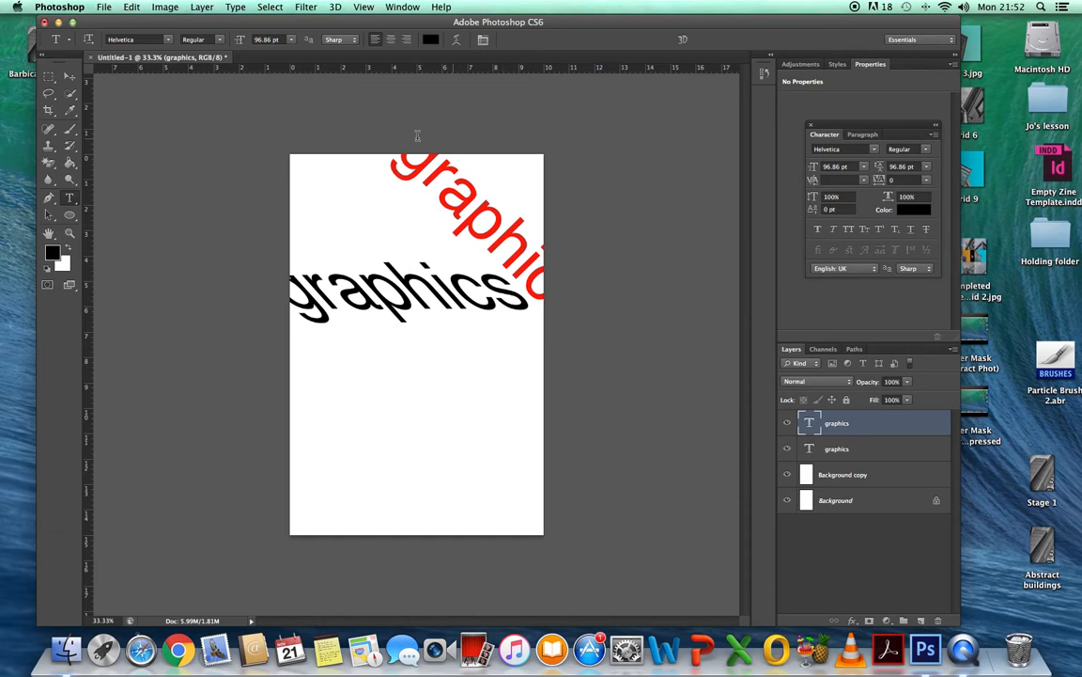
Step: Hide and show the black text layer, and delete both "graphics" text layers, starting with the red one
{"action": "left_click", "coordinate": [787, 425]}
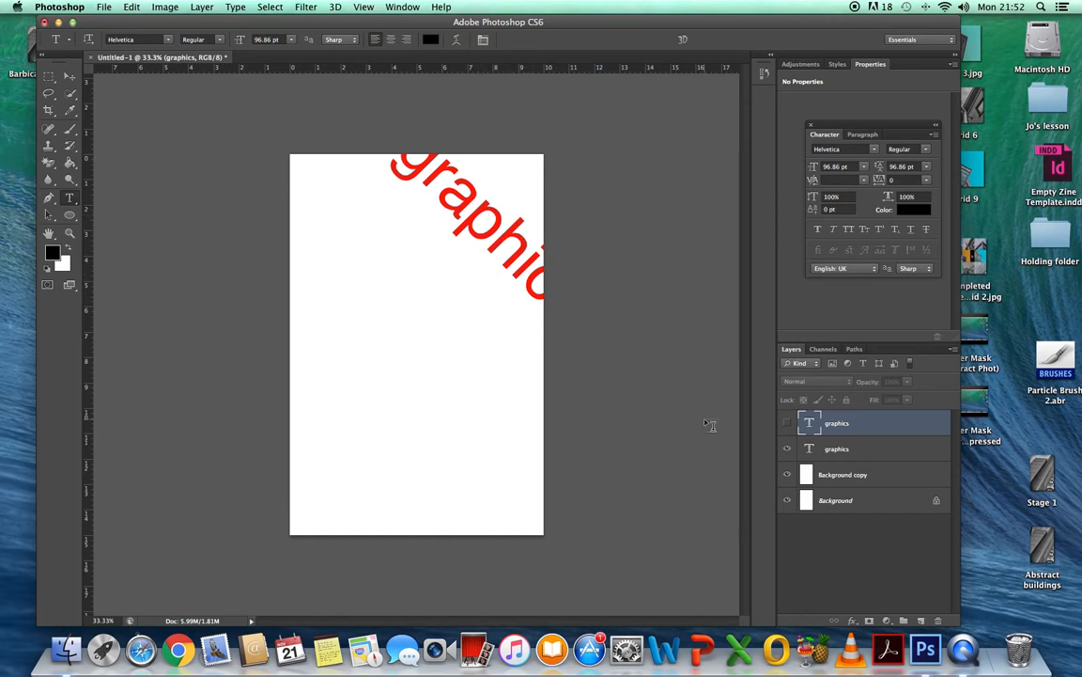
{"action": "left_click", "coordinate": [787, 425]}
{"action": "left_click", "coordinate": [849, 451]}
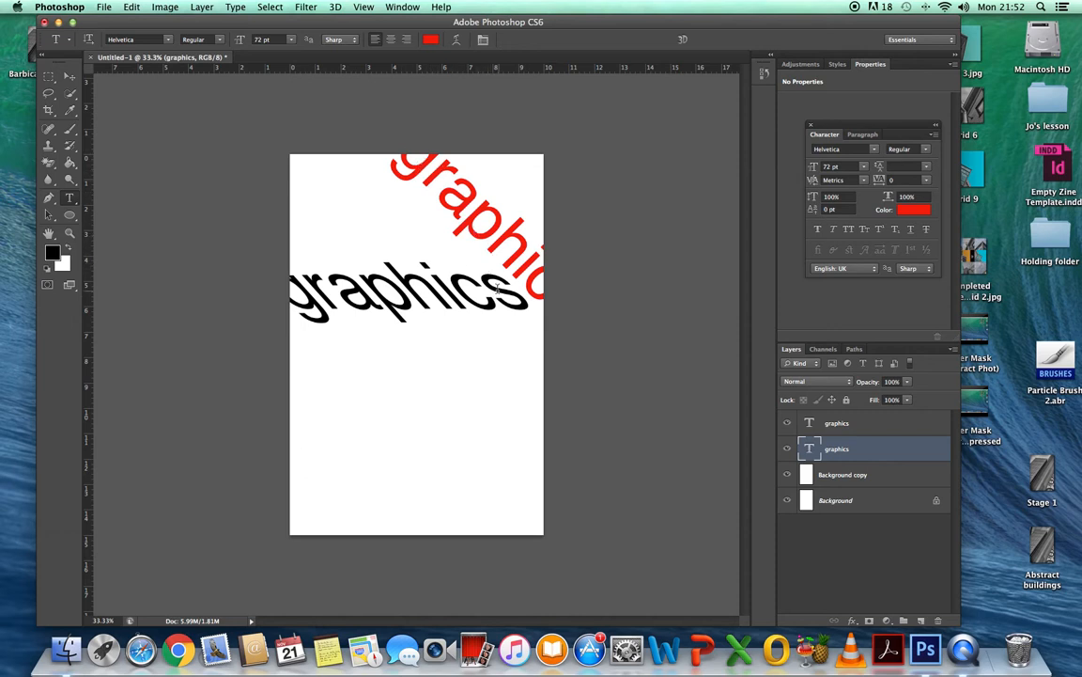
{"action": "left_click_drag", "start_coordinate": [852, 452], "coordinate": [938, 620]}
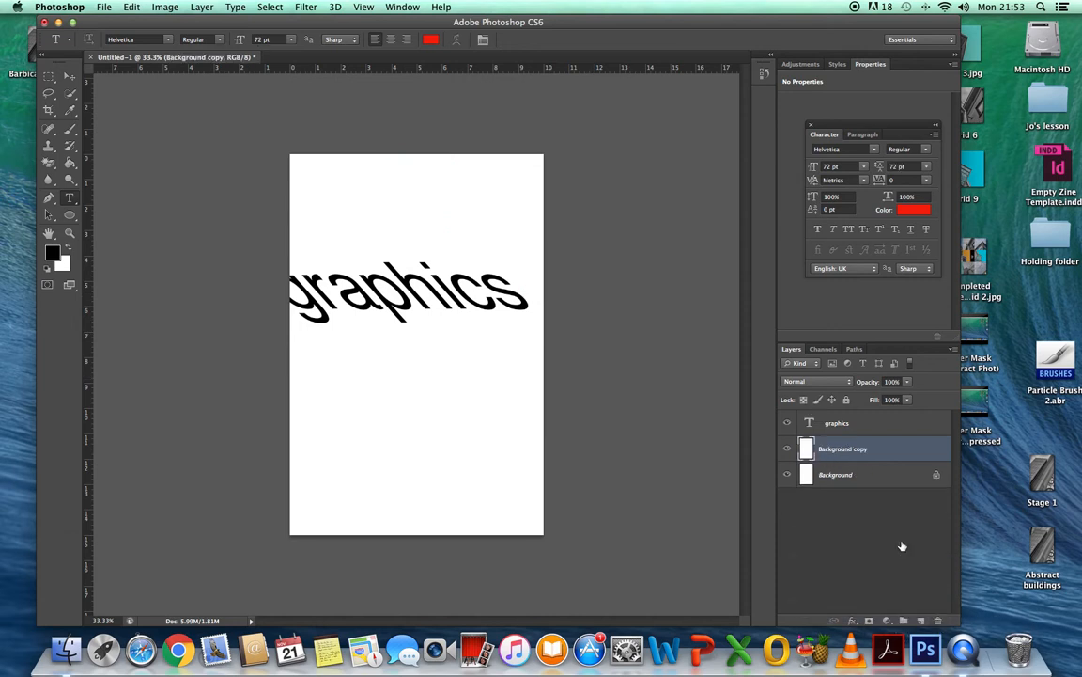
{"action": "left_click_drag", "start_coordinate": [865, 426], "coordinate": [938, 622]}
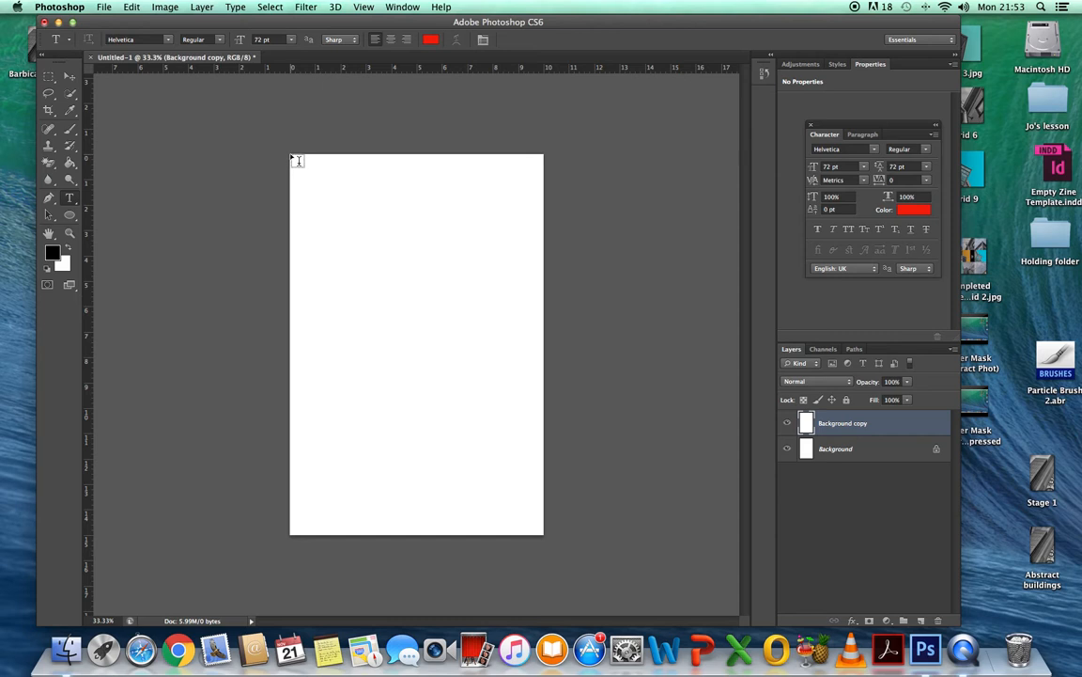
Step: Create a text box spanning the page width over roughly its upper two thirds and enter the letter "g"
{"action": "left_click_drag", "start_coordinate": [297, 160], "coordinate": [554, 406]}
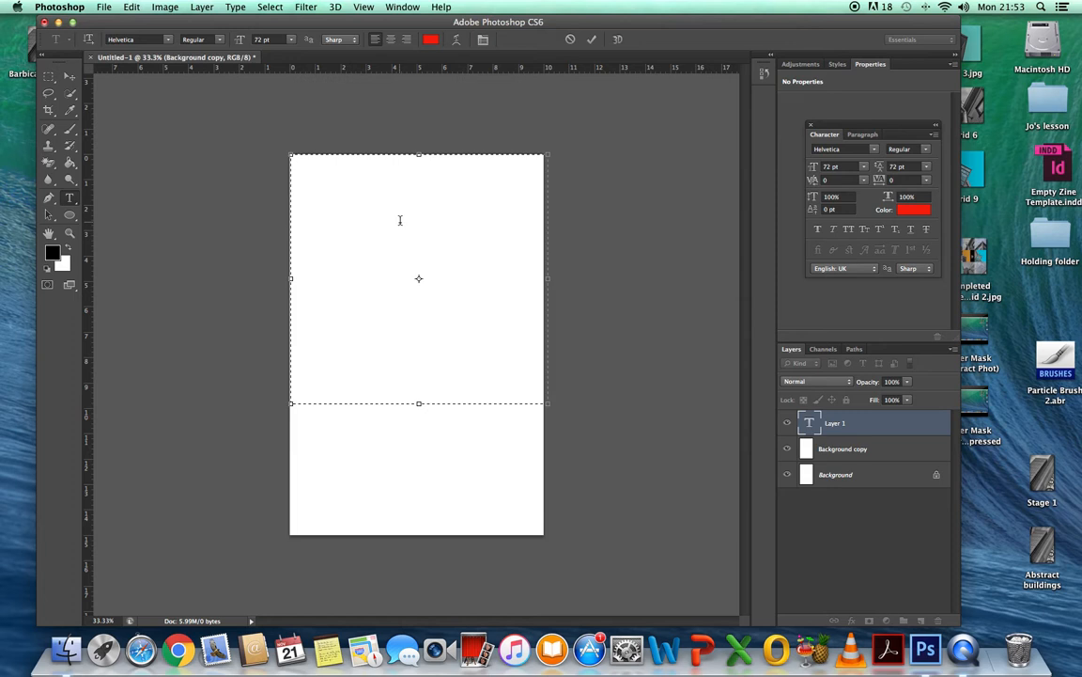
{"action": "type", "text": "g"}
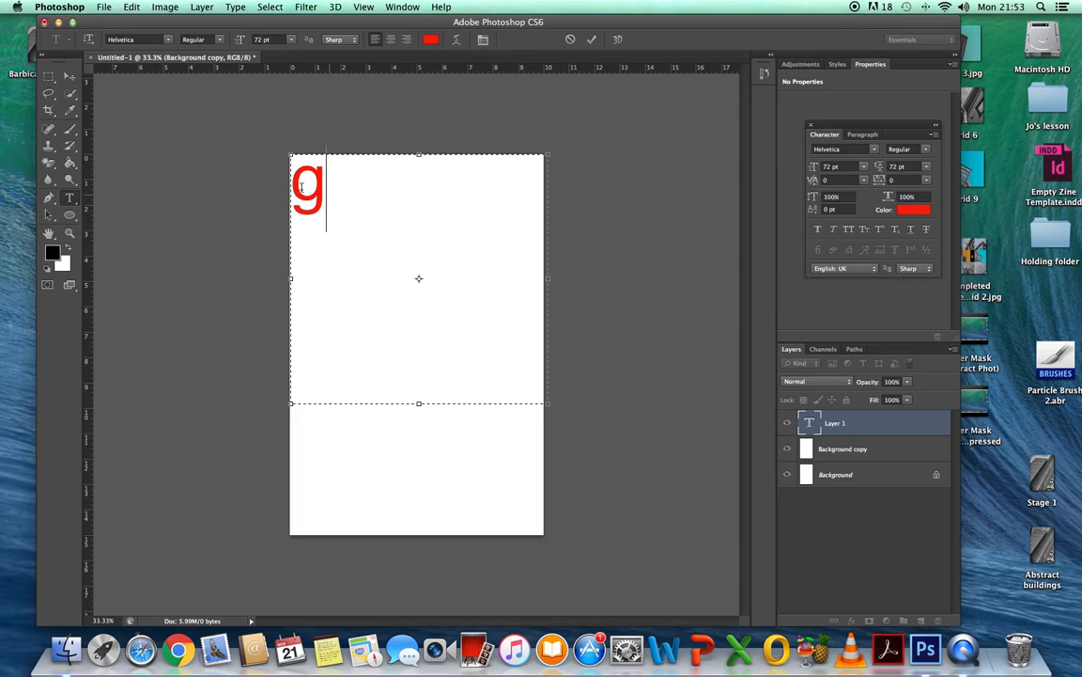
Step: Set the font size of the letter "g" to 80 pt and commit the text
{"action": "left_click_drag", "start_coordinate": [337, 194], "coordinate": [299, 194]}
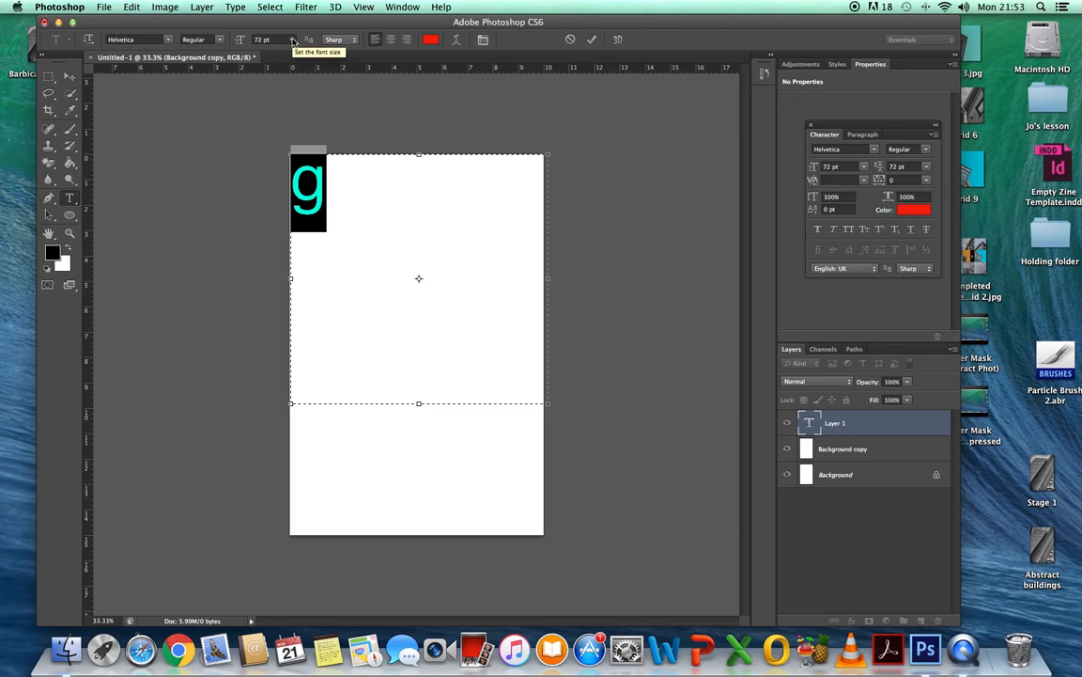
{"action": "left_click", "coordinate": [292, 40]}
{"action": "left_click", "coordinate": [276, 41]}
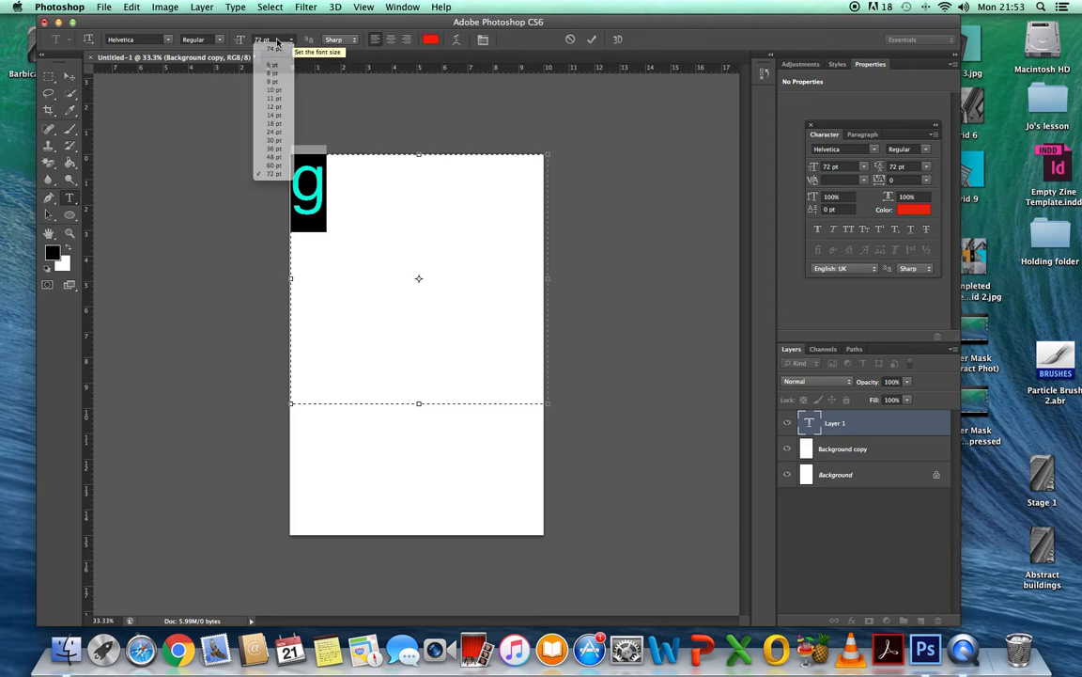
{"action": "left_click", "coordinate": [265, 41]}
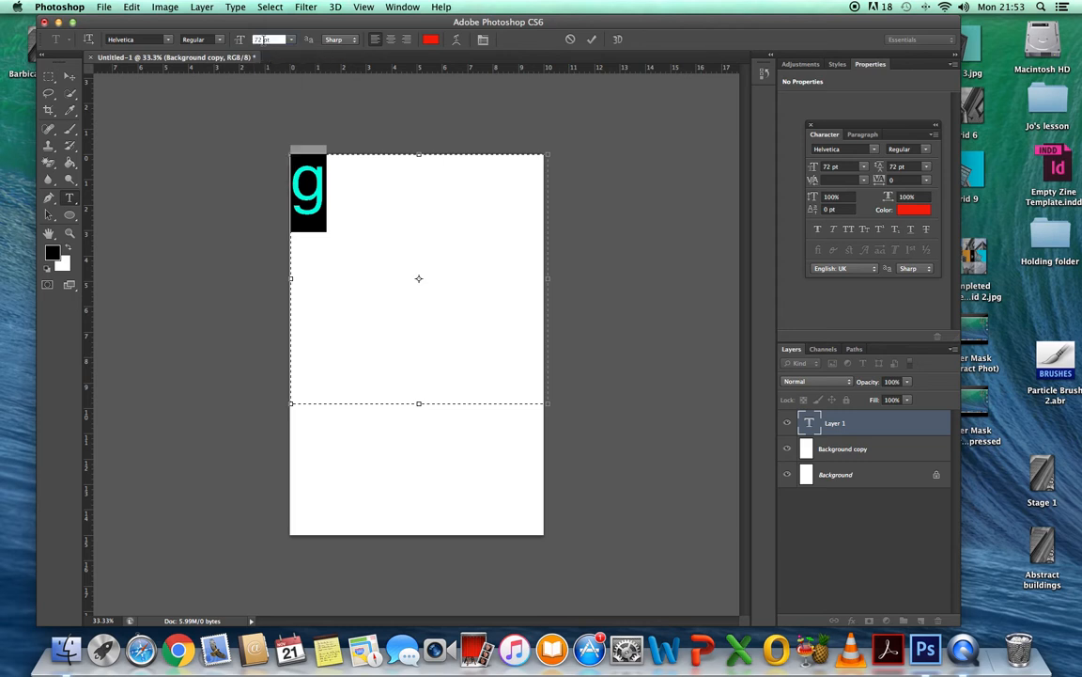
{"action": "key", "text": "BackSpace"}
{"action": "key", "text": "BackSpace"}
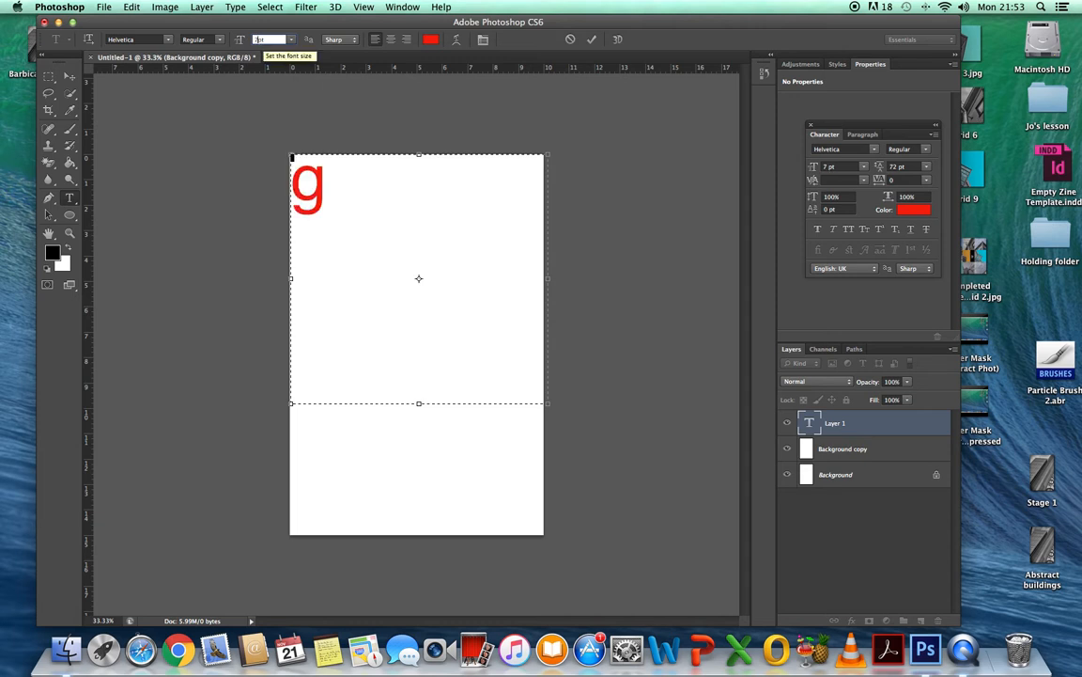
{"action": "type", "text": "80"}
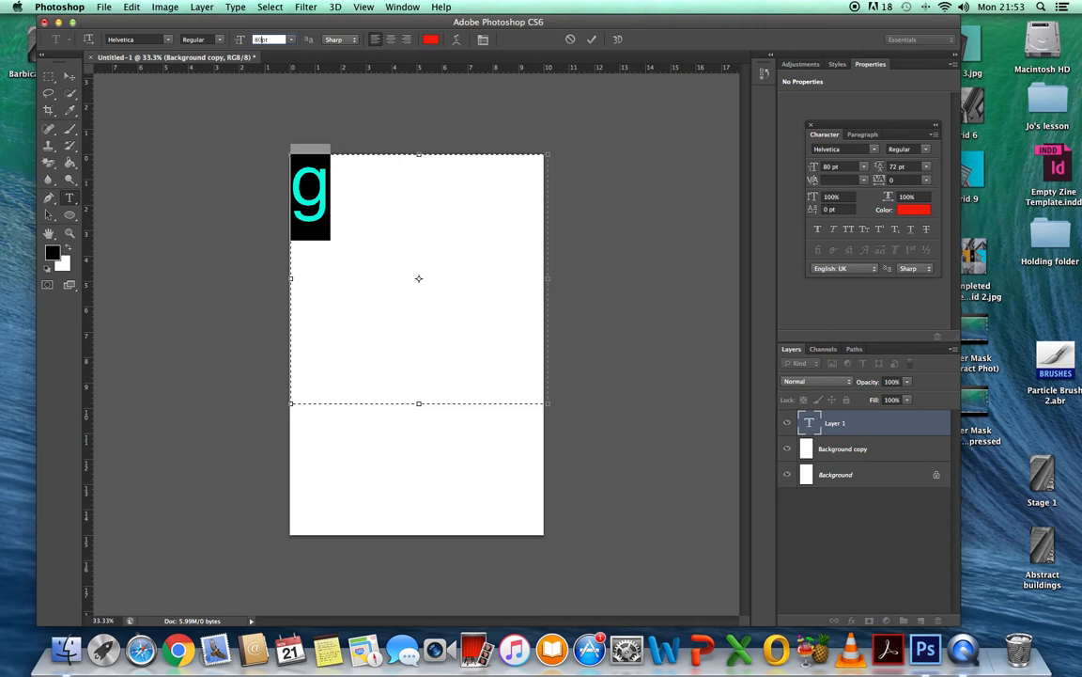
{"action": "key", "text": "Return"}
{"action": "left_click", "coordinate": [593, 40]}
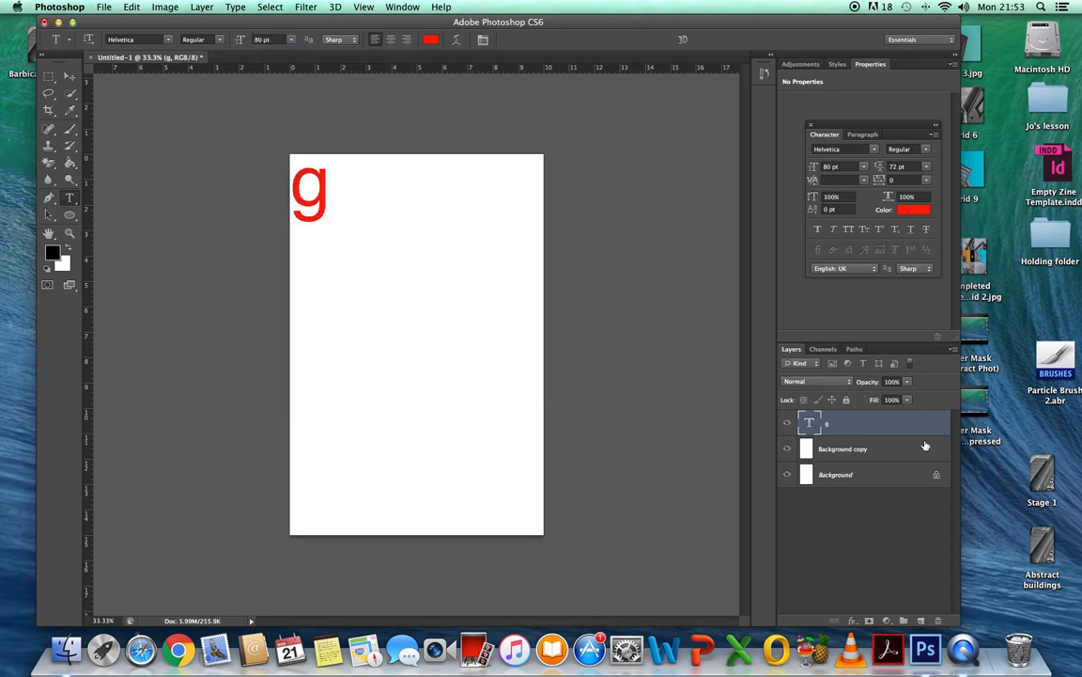
Step: Add a new layer, enter the letter "r" in a text box on it, and move it directly beside the "g"
{"action": "left_click", "coordinate": [954, 350]}
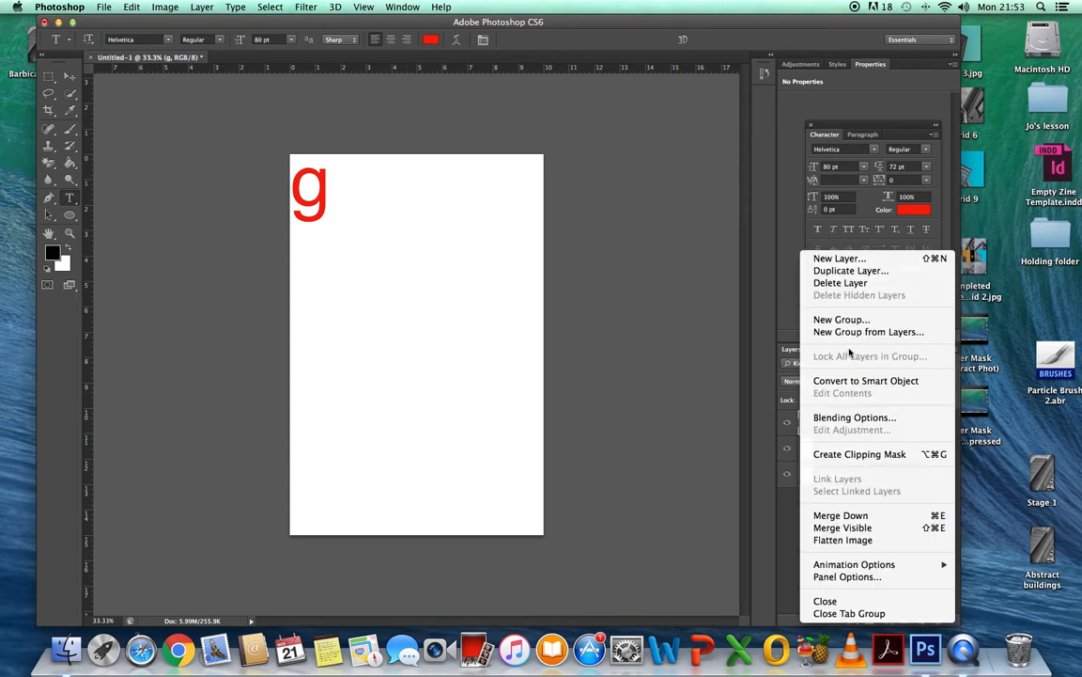
{"action": "left_click", "coordinate": [841, 258]}
{"action": "left_click", "coordinate": [677, 273]}
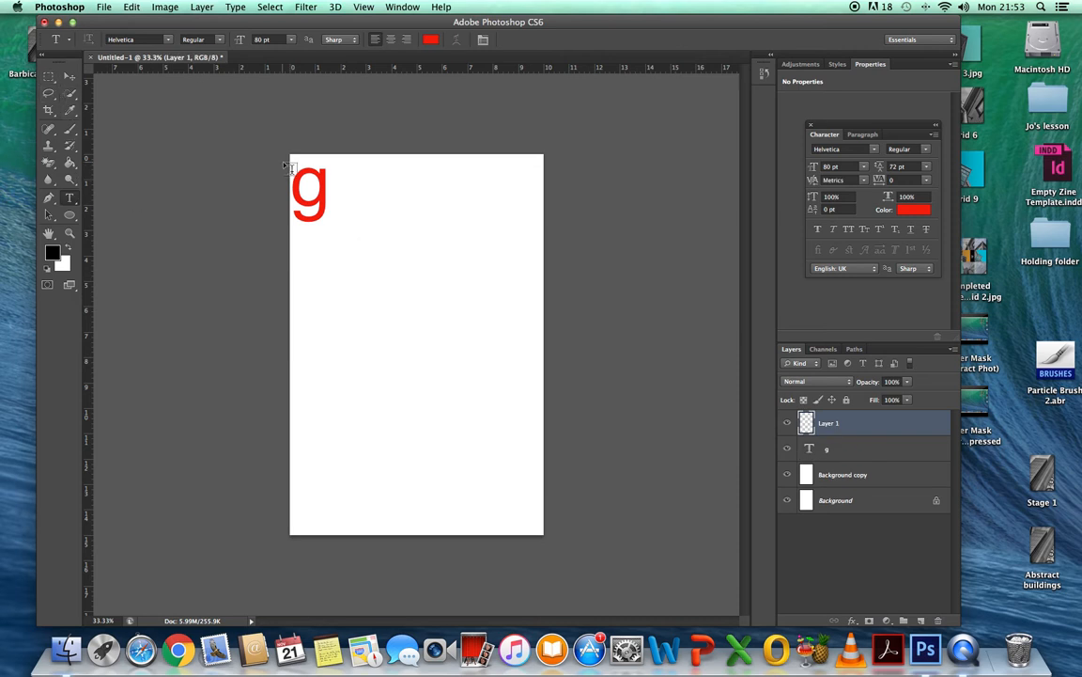
{"action": "left_click_drag", "start_coordinate": [297, 160], "coordinate": [515, 374]}
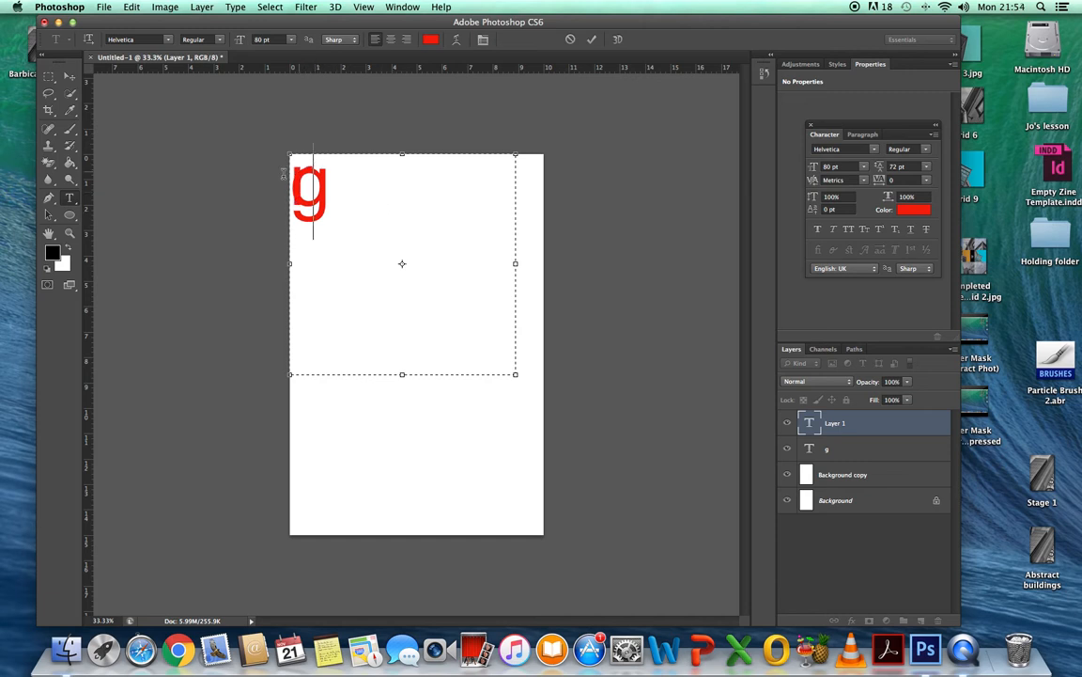
{"action": "left_click", "coordinate": [68, 78]}
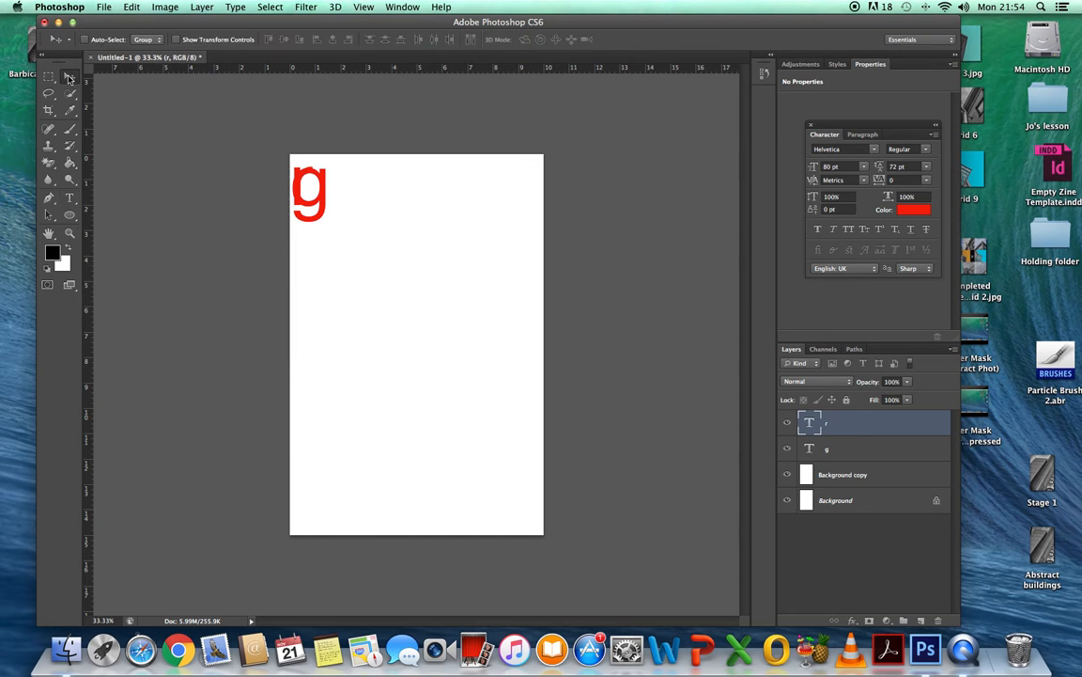
{"action": "left_click_drag", "start_coordinate": [384, 211], "coordinate": [333, 184]}
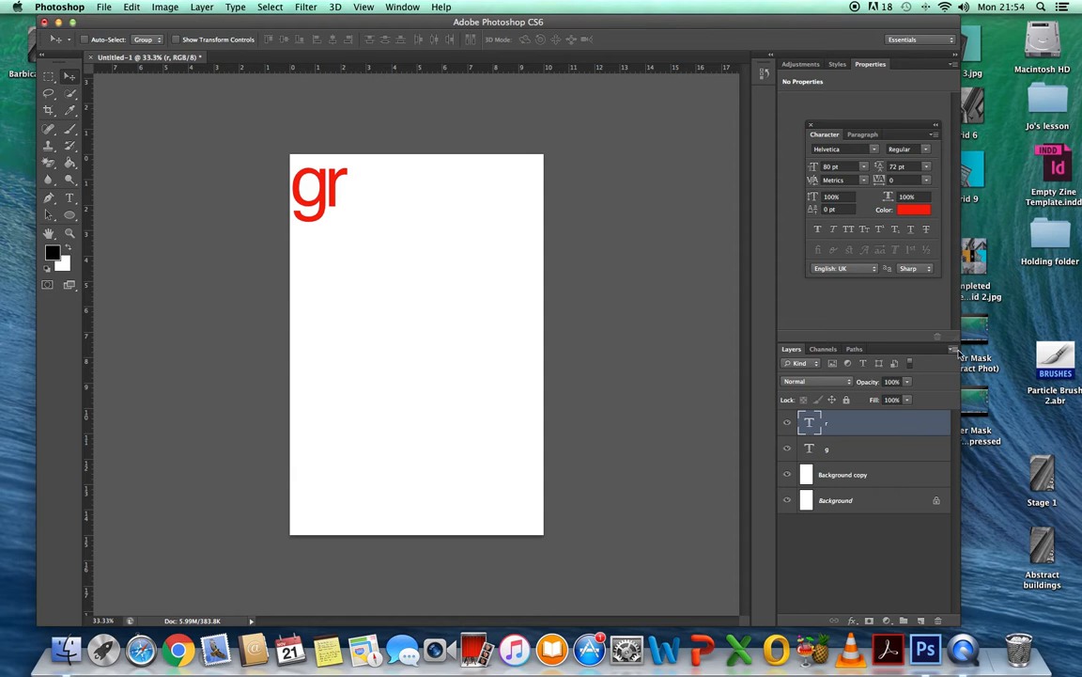
Step: Add a new blank layer above the "r" text layer and activate the Type tool
{"action": "left_click", "coordinate": [955, 351]}
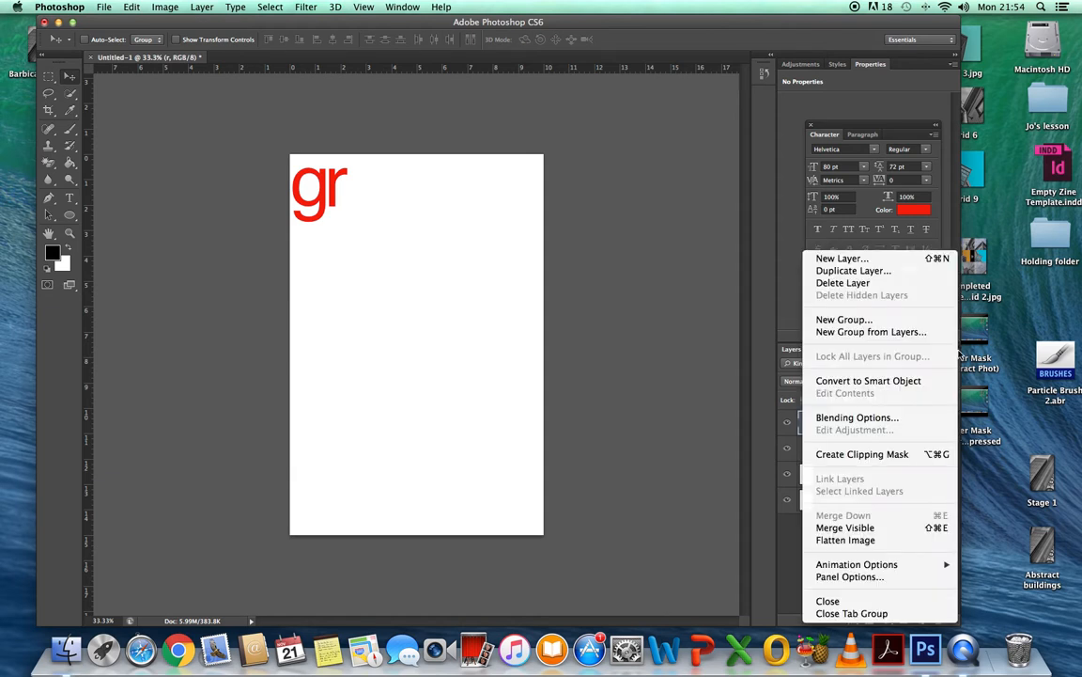
{"action": "left_click", "coordinate": [841, 257]}
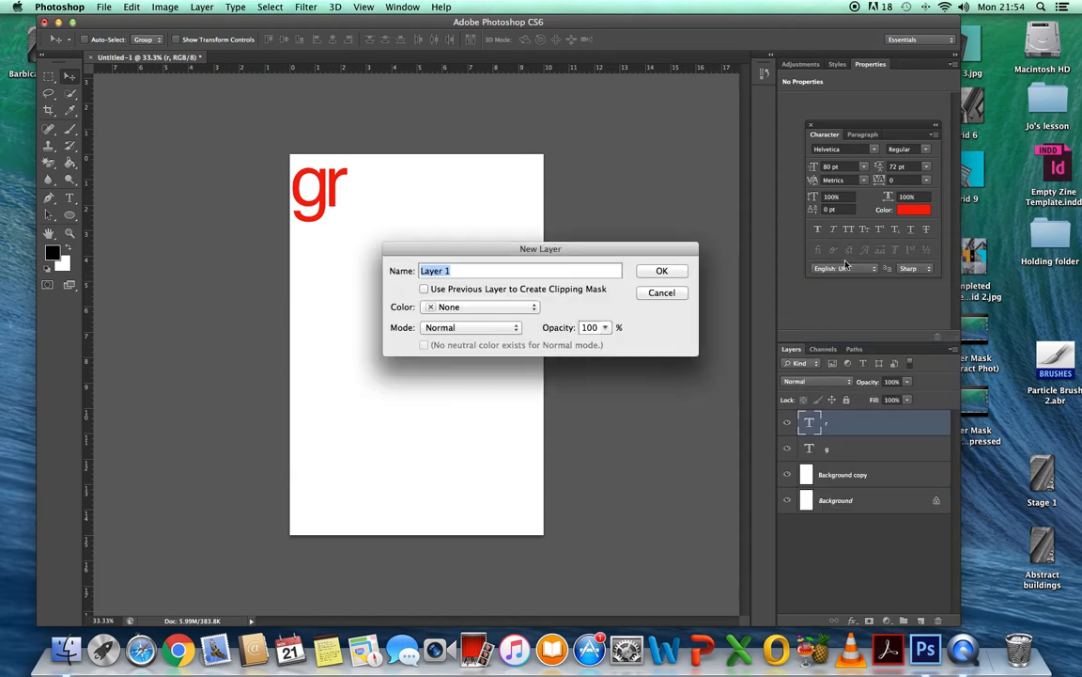
{"action": "left_click", "coordinate": [659, 275]}
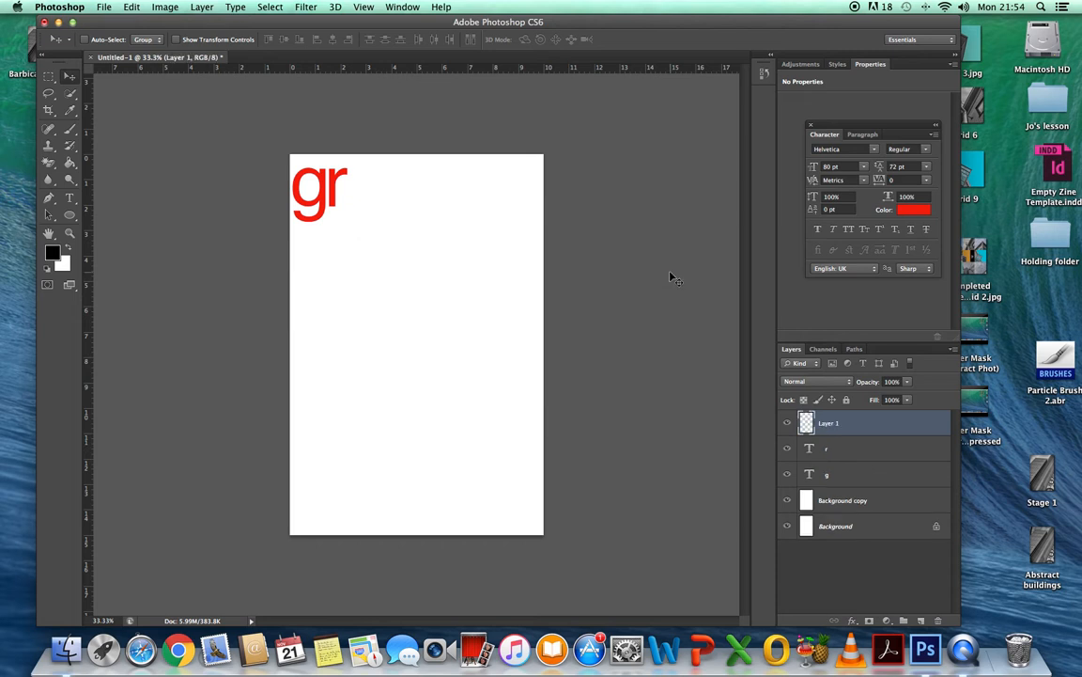
{"action": "left_click", "coordinate": [70, 197]}
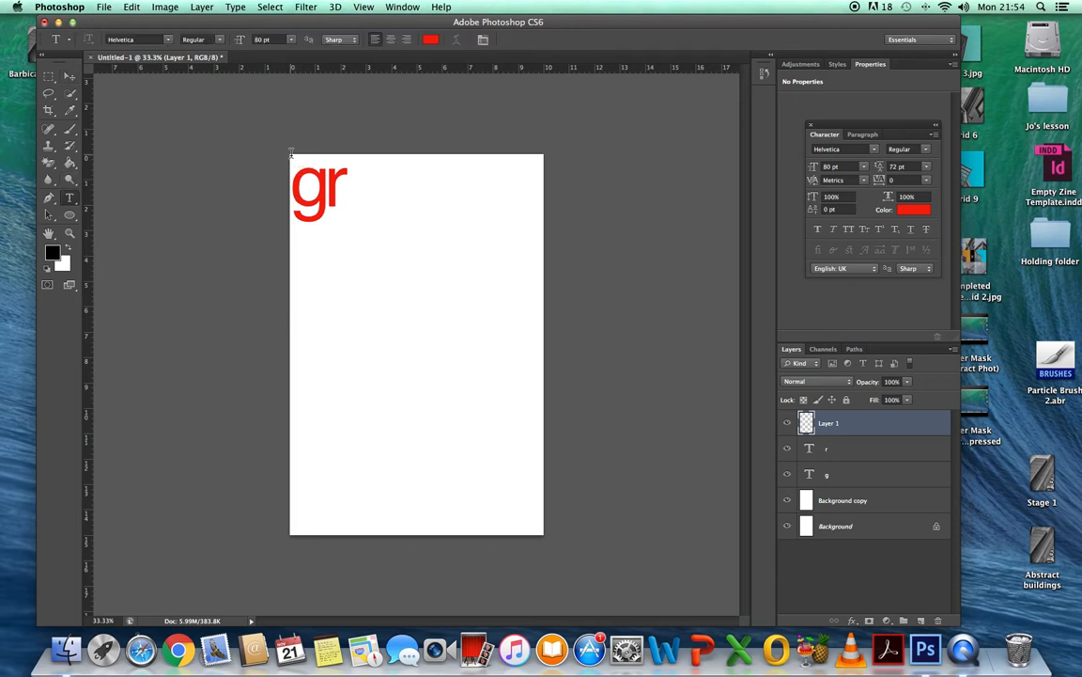
{"action": "left_click_drag", "start_coordinate": [291, 158], "coordinate": [470, 250]}
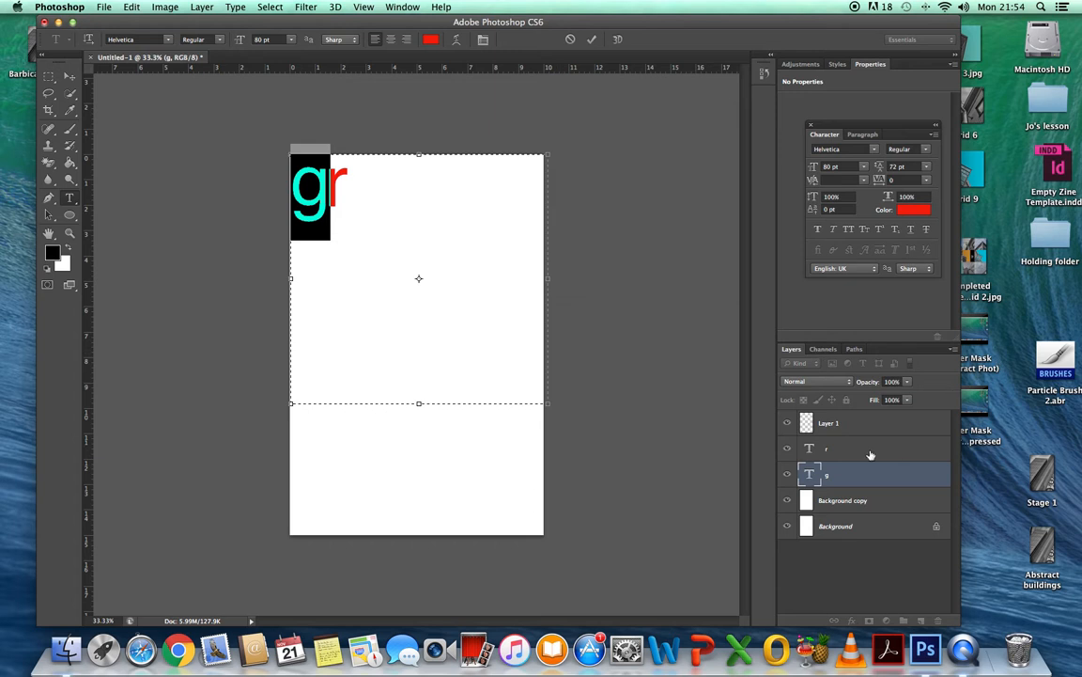
{"action": "left_click", "coordinate": [858, 421]}
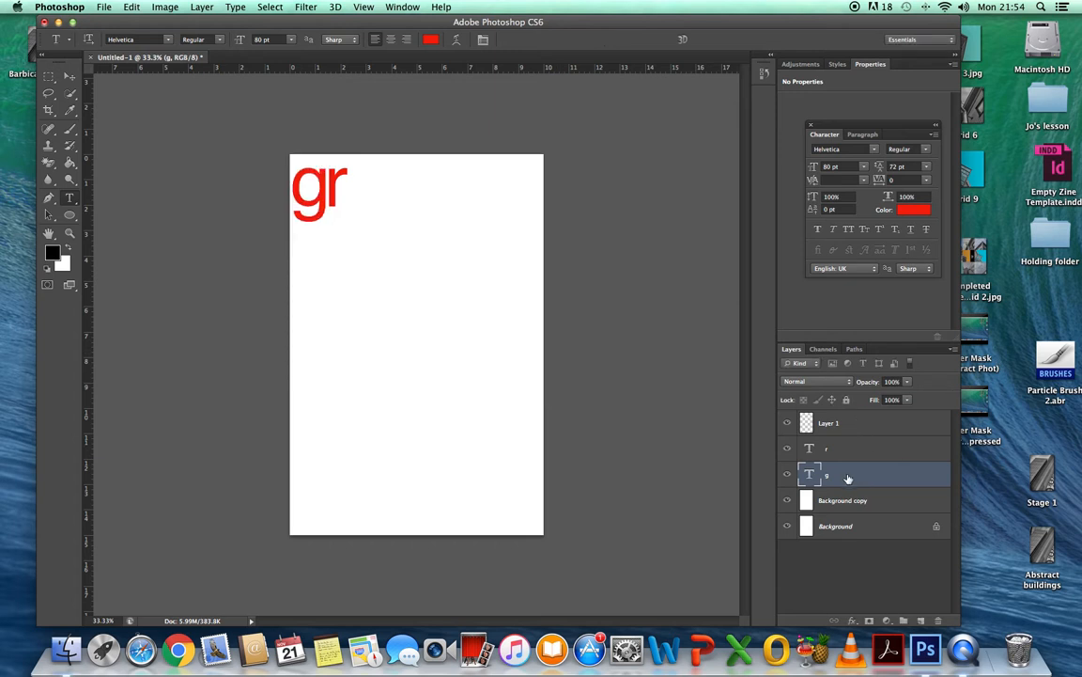
{"action": "left_click", "coordinate": [872, 425]}
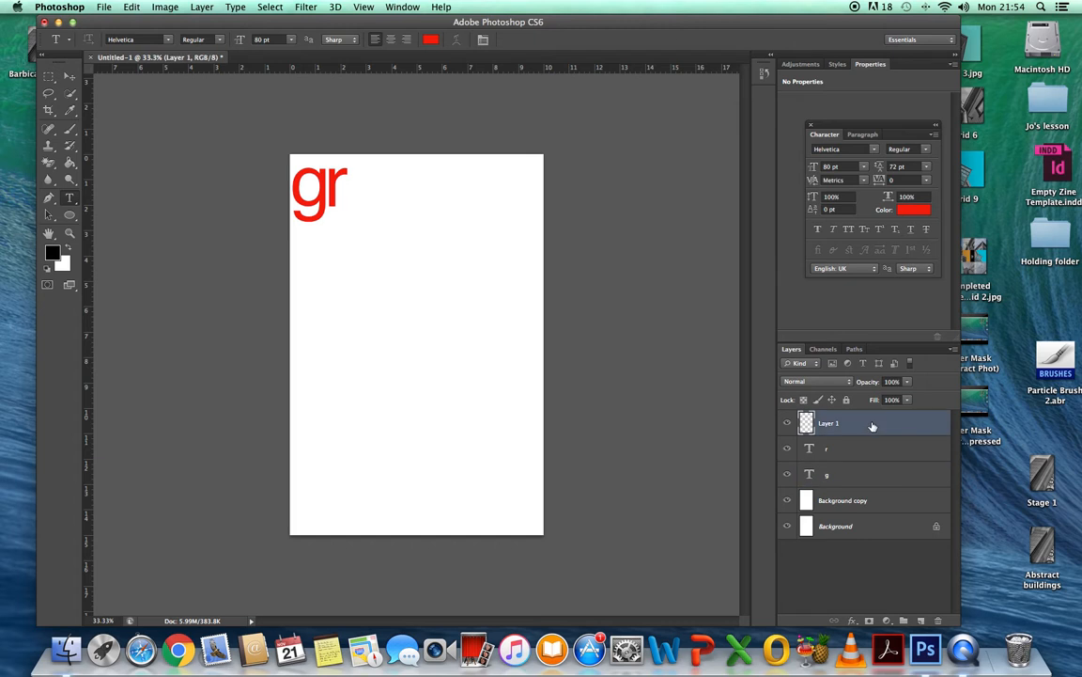
{"action": "left_click", "coordinate": [292, 159]}
{"action": "key", "text": "super+a"}
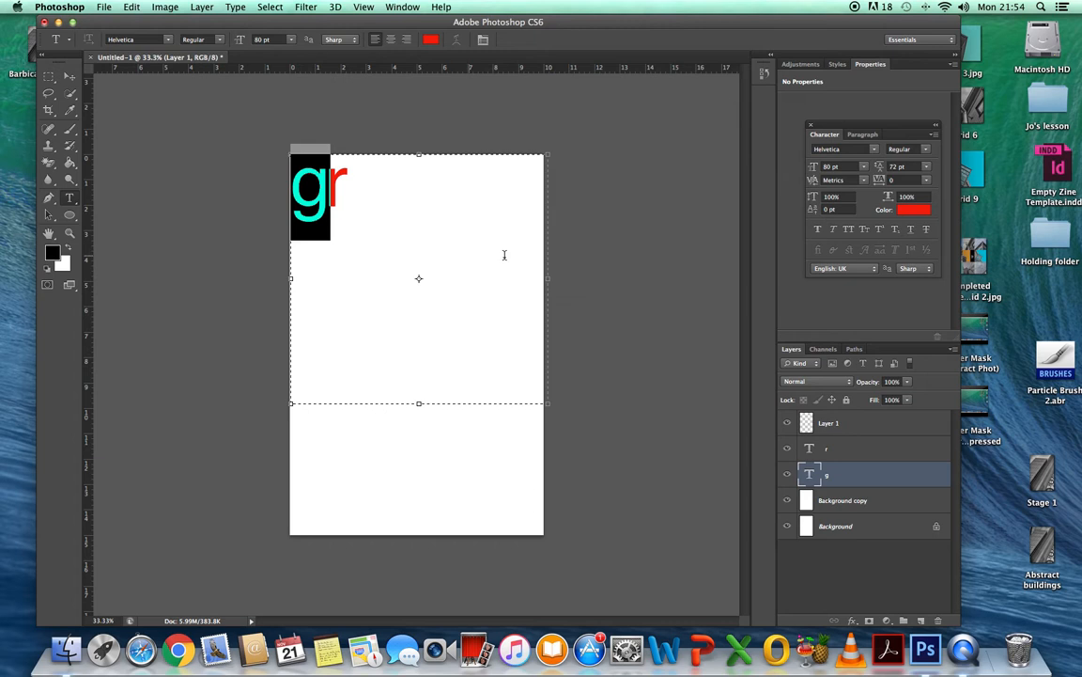
{"action": "left_click", "coordinate": [504, 307]}
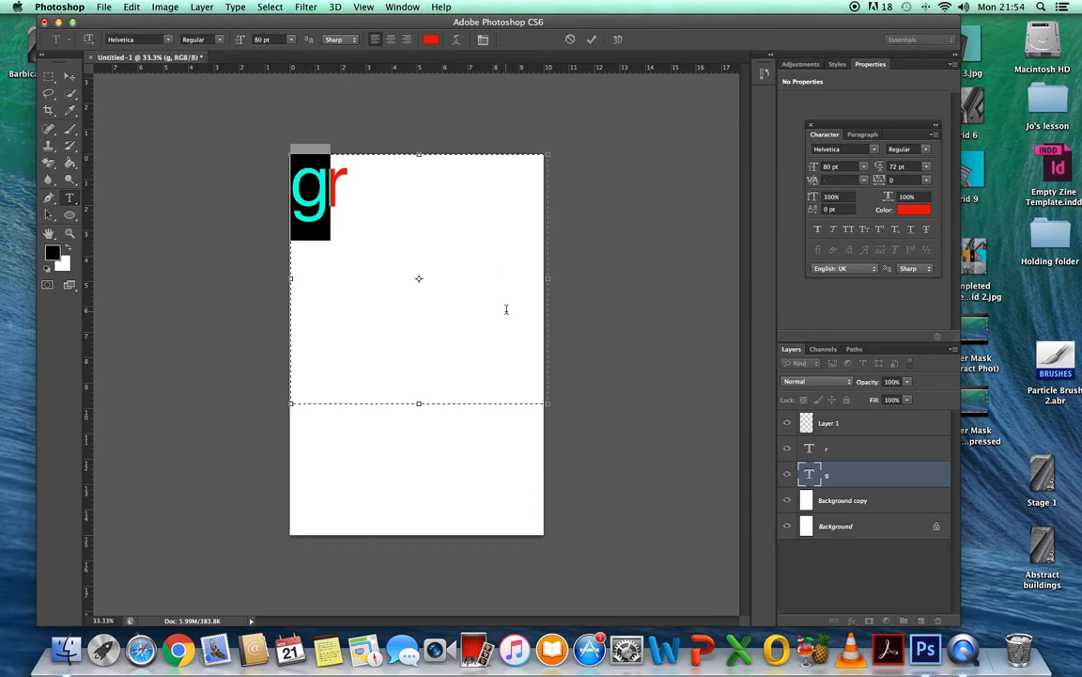
Step: On the empty layer, create a text box about 5 cm wide just to the right of "gr", enter "a" and commit it
{"action": "left_click", "coordinate": [850, 425]}
{"action": "left_click", "coordinate": [851, 424]}
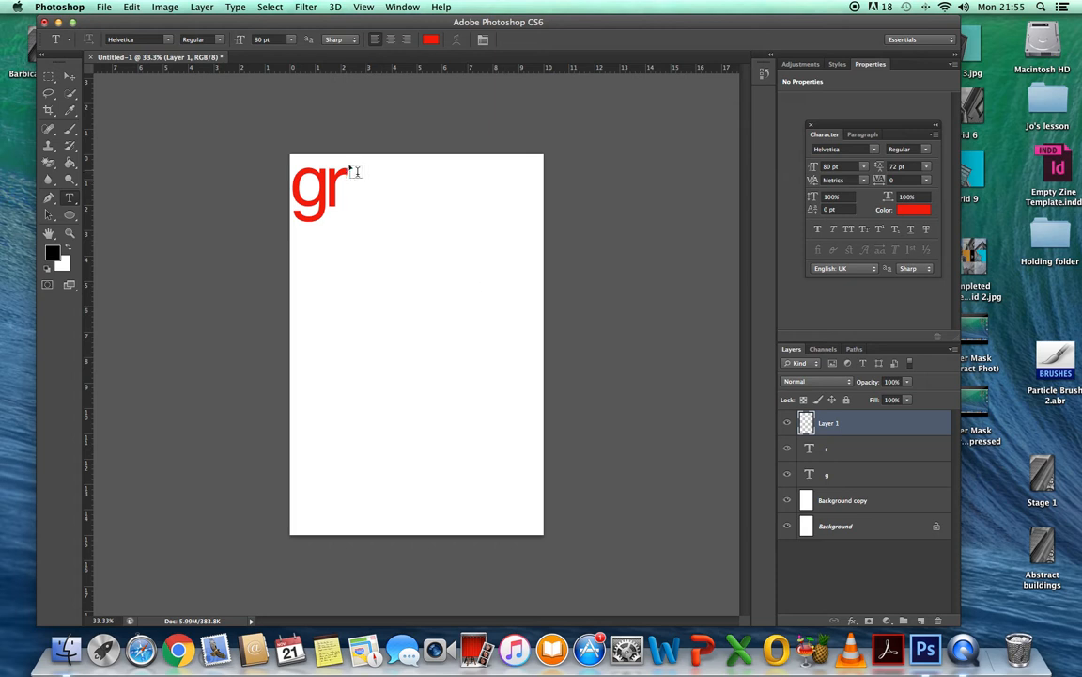
{"action": "left_click_drag", "start_coordinate": [356, 160], "coordinate": [480, 297]}
{"action": "type", "text": "a"}
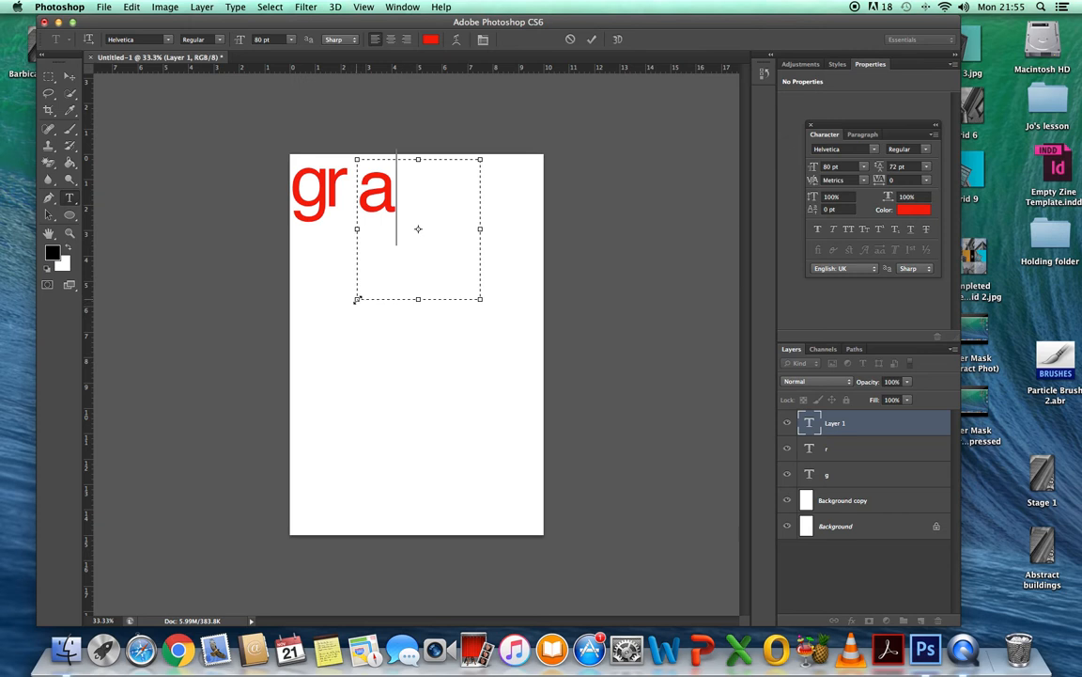
{"action": "left_click", "coordinate": [69, 76]}
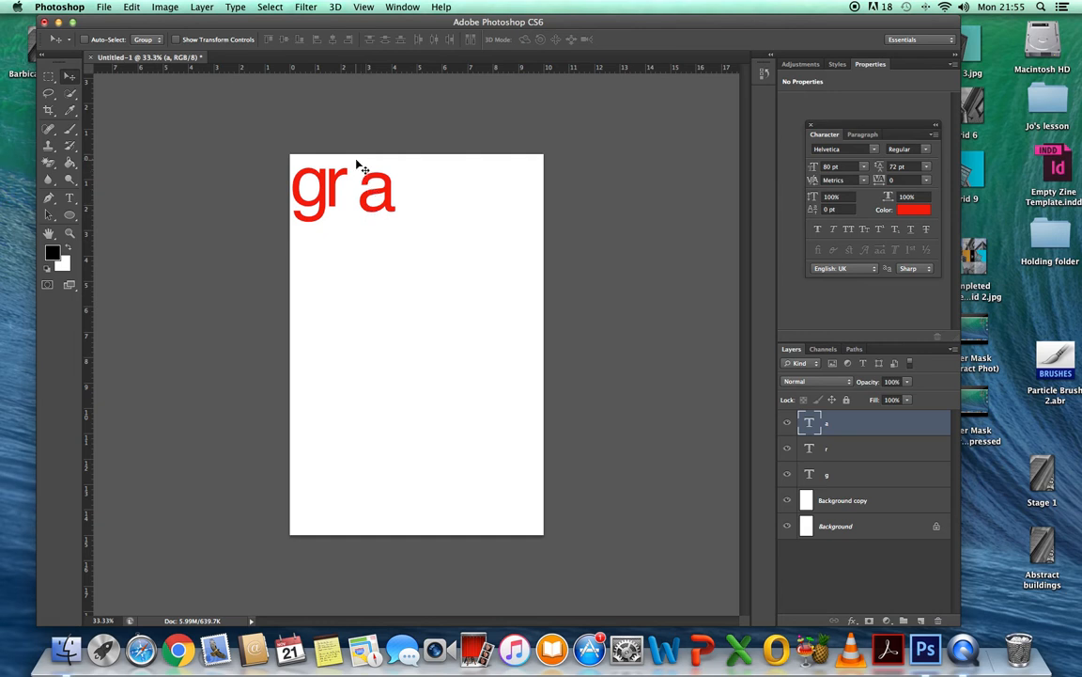
Step: Scale the letter "a" proportionally to about 193%, move it up against the "r" and apply the transformation
{"action": "left_click", "coordinate": [133, 7]}
{"action": "mouse_move", "coordinate": [184, 298]}
{"action": "left_click", "coordinate": [308, 317]}
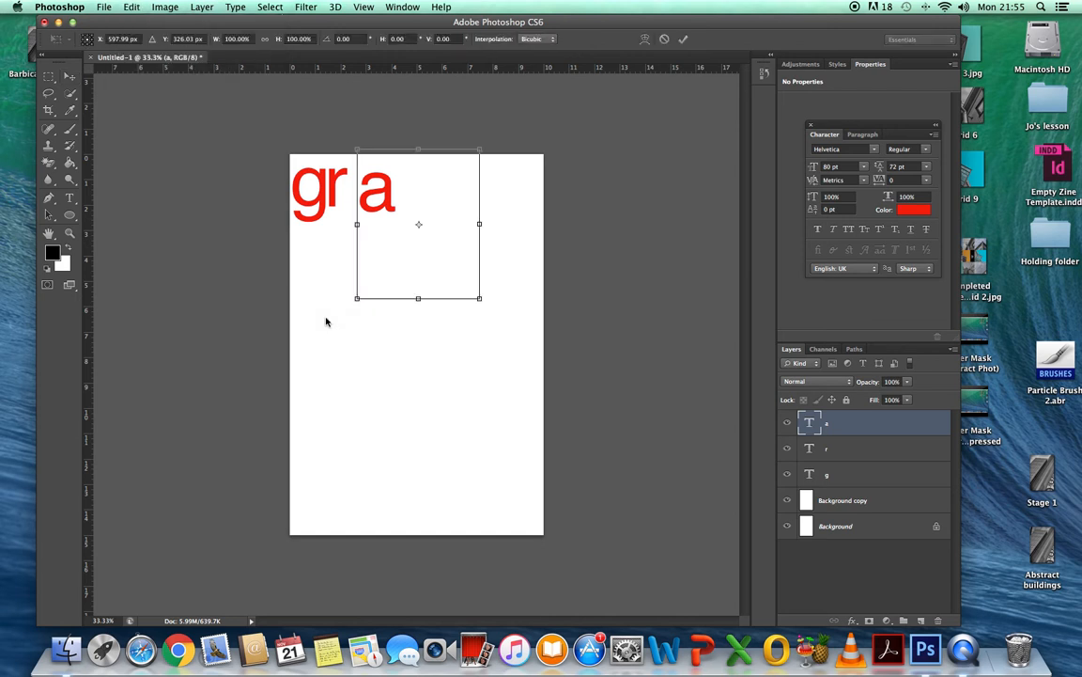
{"action": "left_click_drag", "start_coordinate": [357, 299], "coordinate": [248, 443]}
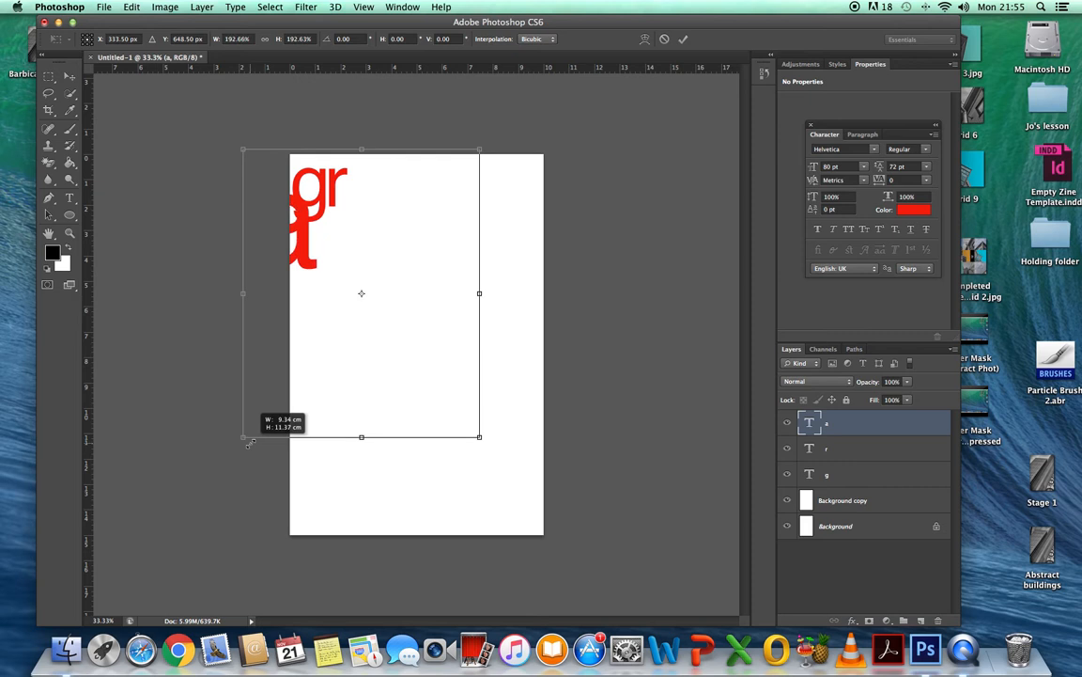
{"action": "left_click_drag", "start_coordinate": [331, 254], "coordinate": [432, 228]}
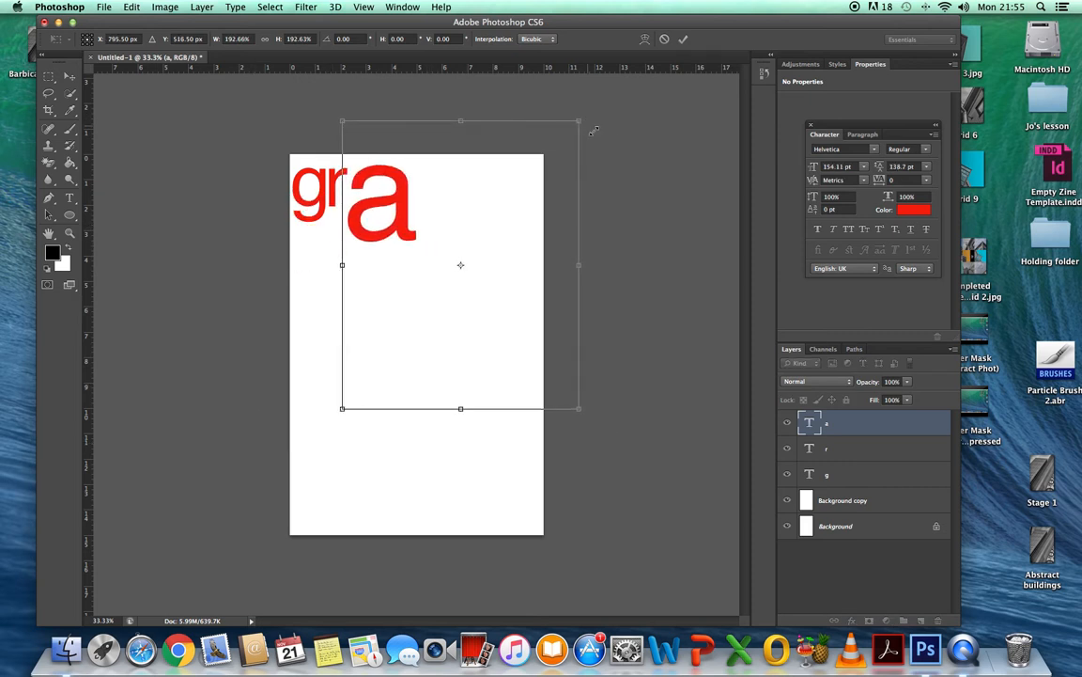
{"action": "left_click", "coordinate": [683, 38]}
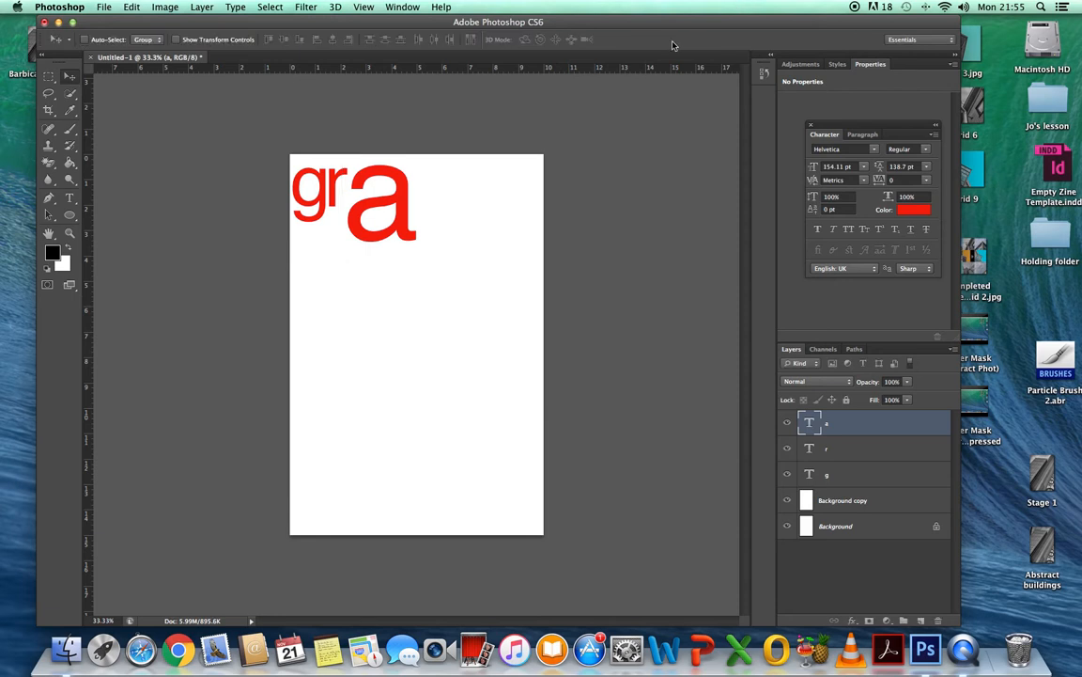
Step: Rotate the letter "a" by about 144°, apply the rotation, and move the letter back beside "gr"
{"action": "left_click", "coordinate": [134, 8]}
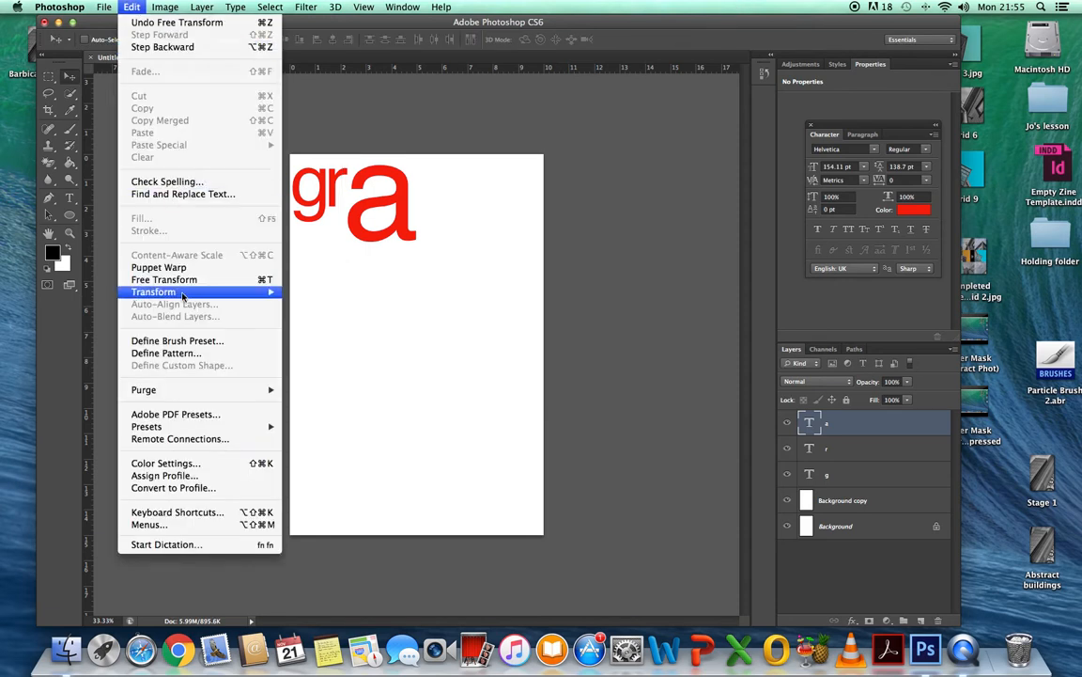
{"action": "mouse_move", "coordinate": [267, 292]}
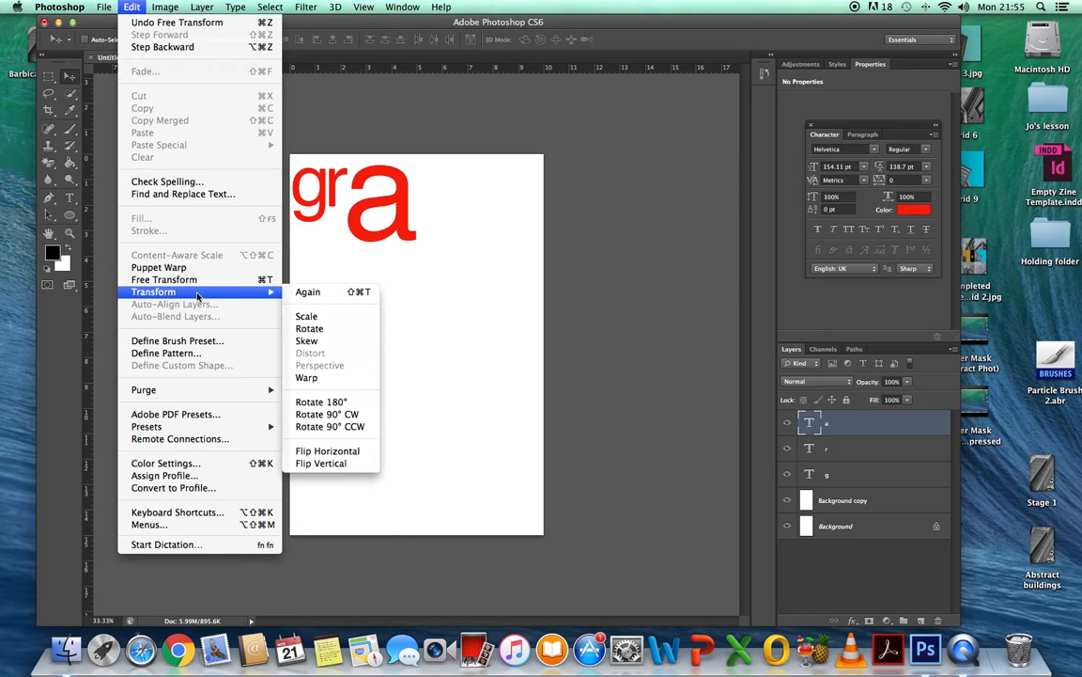
{"action": "left_click", "coordinate": [328, 334]}
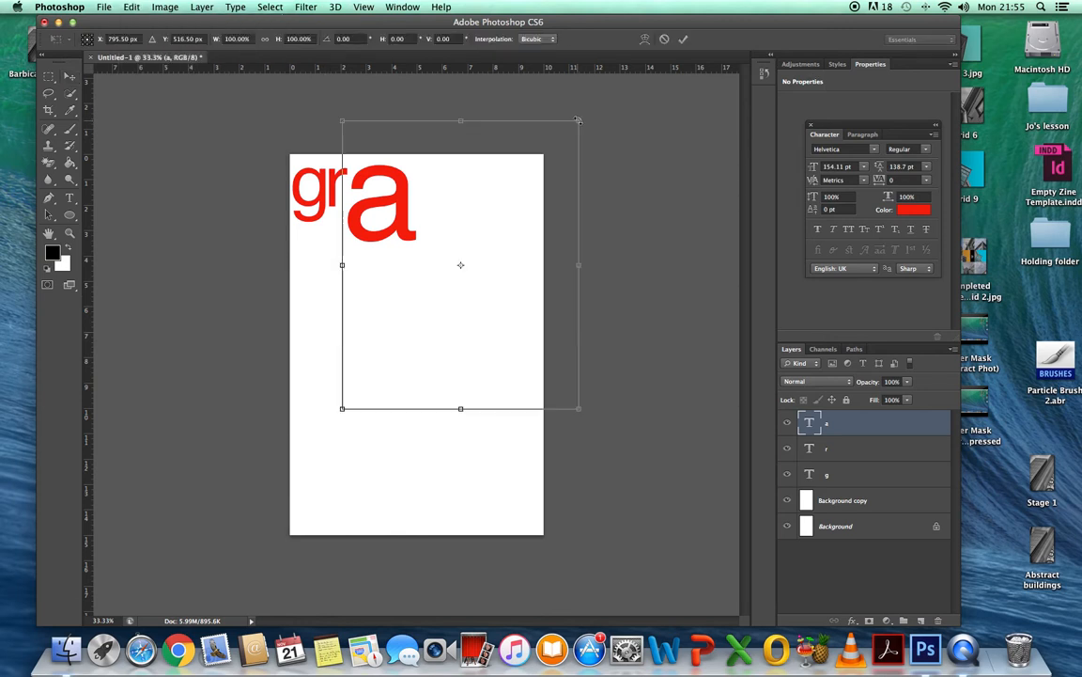
{"action": "left_click_drag", "start_coordinate": [578, 120], "coordinate": [455, 282]}
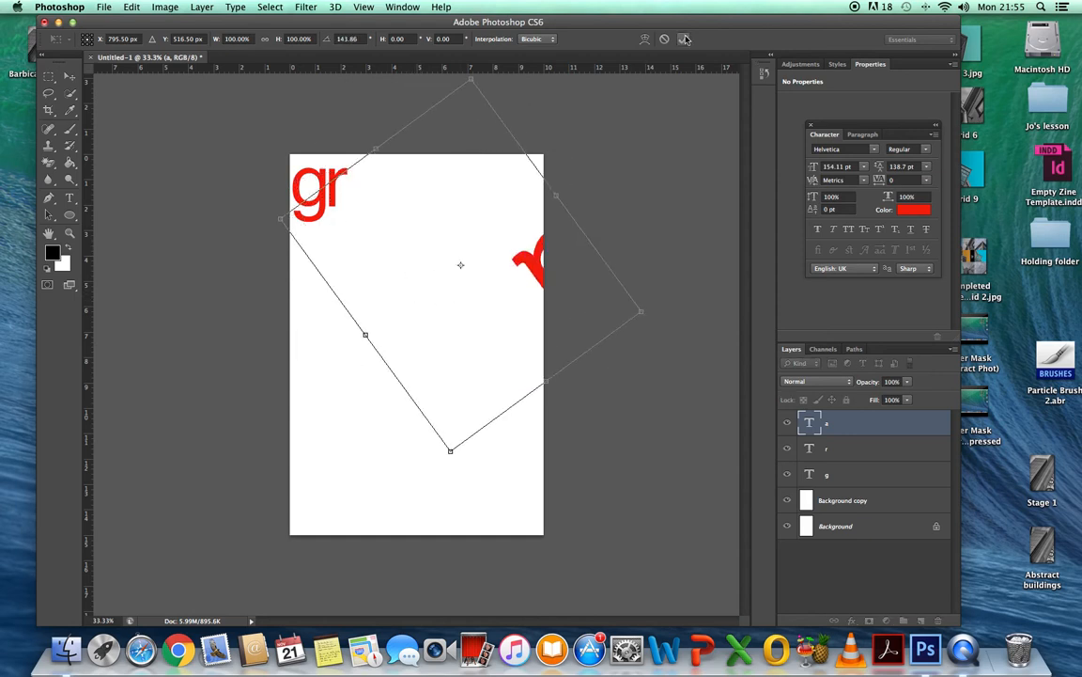
{"action": "key", "text": "Return"}
{"action": "left_click_drag", "start_coordinate": [533, 265], "coordinate": [379, 226]}
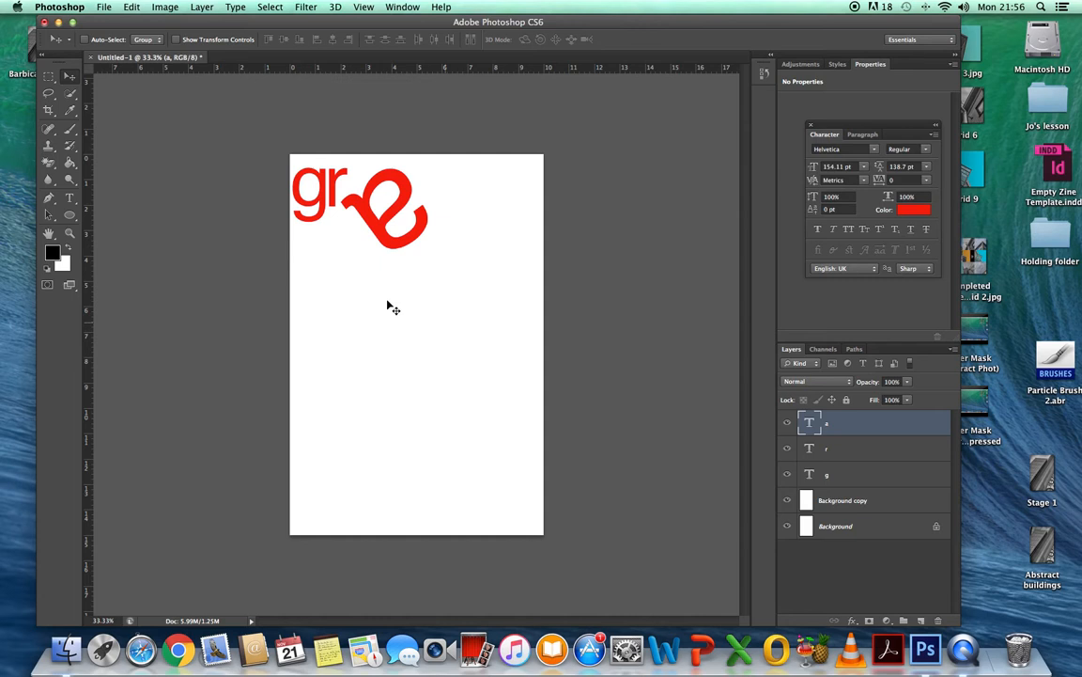
Step: Delete the "a", "r" and "g" text layers
{"action": "left_click", "coordinate": [871, 474], "text": "shift"}
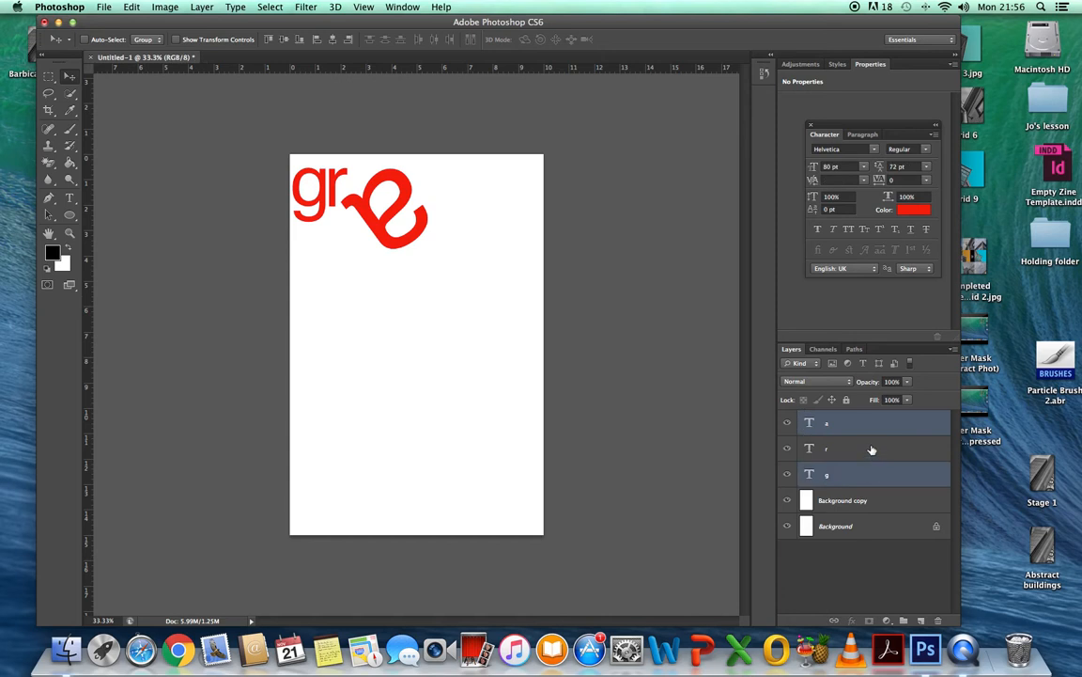
{"action": "left_click_drag", "start_coordinate": [870, 422], "coordinate": [939, 621]}
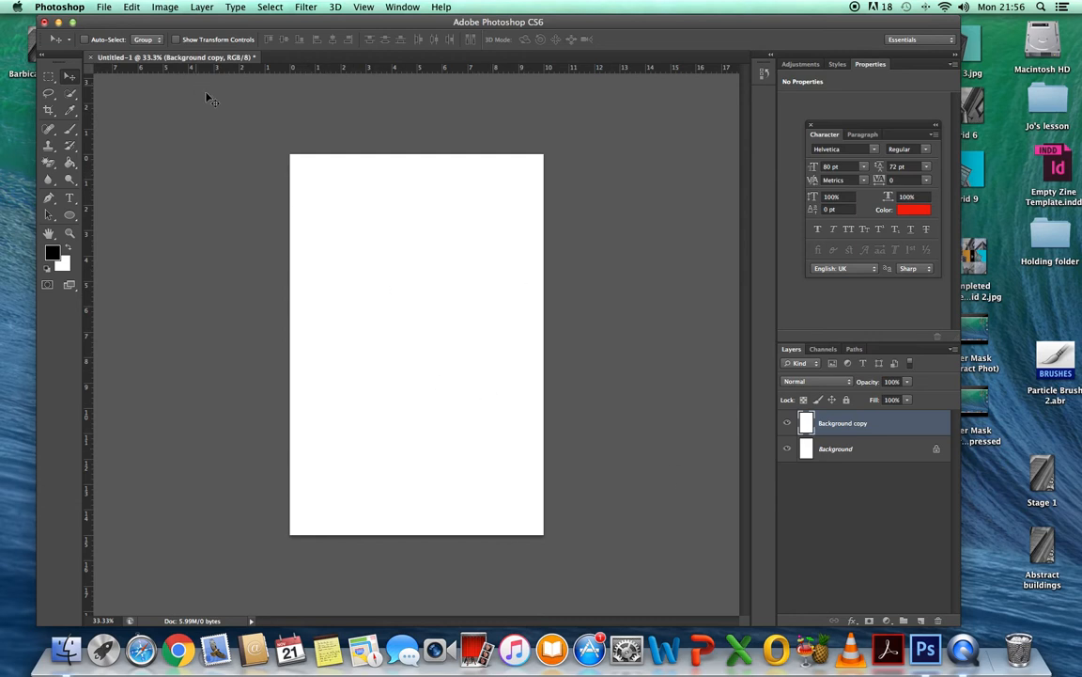
Step: With the Pen tool and a 0.12 pt stroke, draw a diagonal guide line about 824 px wide and 785 px high down across the page
{"action": "left_click", "coordinate": [51, 199]}
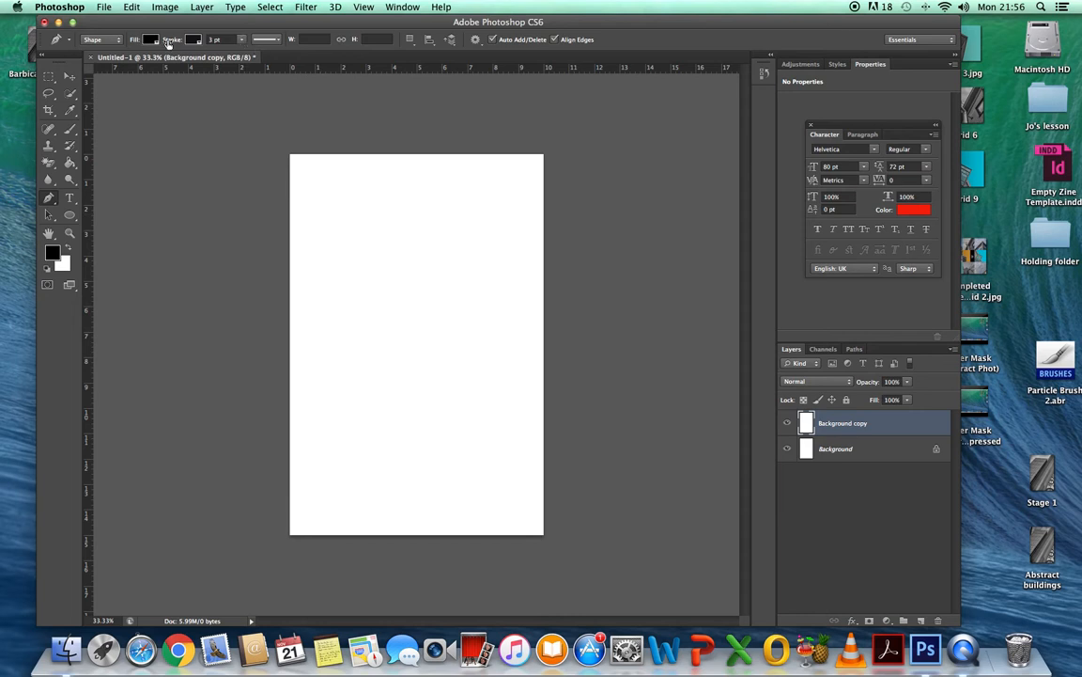
{"action": "left_click", "coordinate": [242, 40]}
{"action": "left_click_drag", "start_coordinate": [245, 56], "coordinate": [235, 56]}
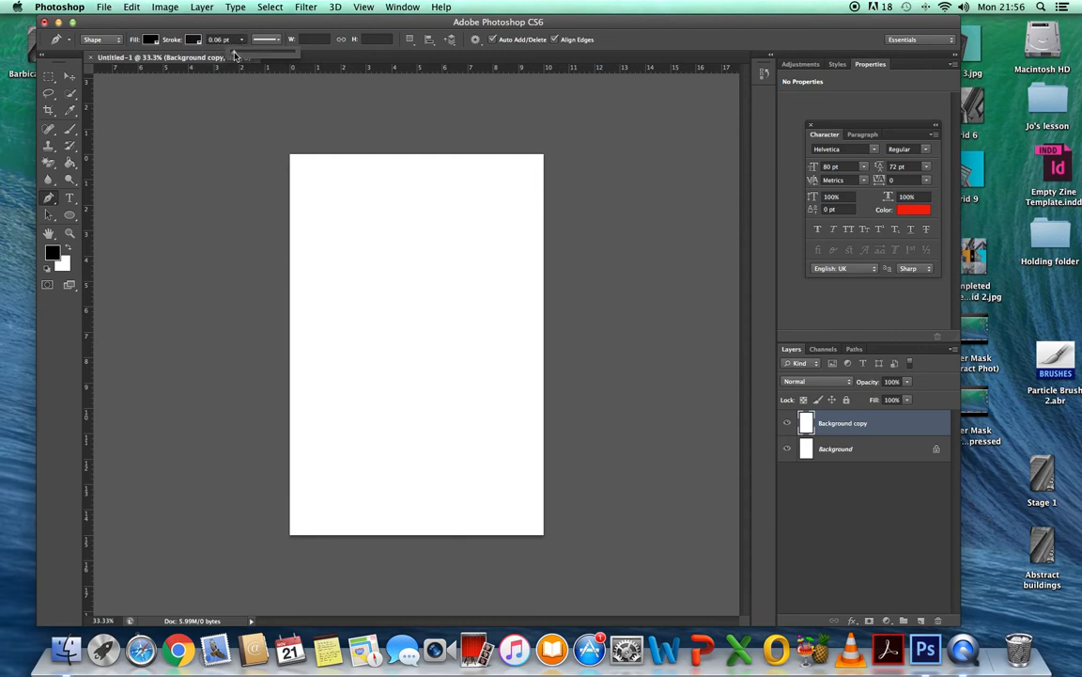
{"action": "left_click", "coordinate": [318, 231]}
{"action": "left_click", "coordinate": [318, 229]}
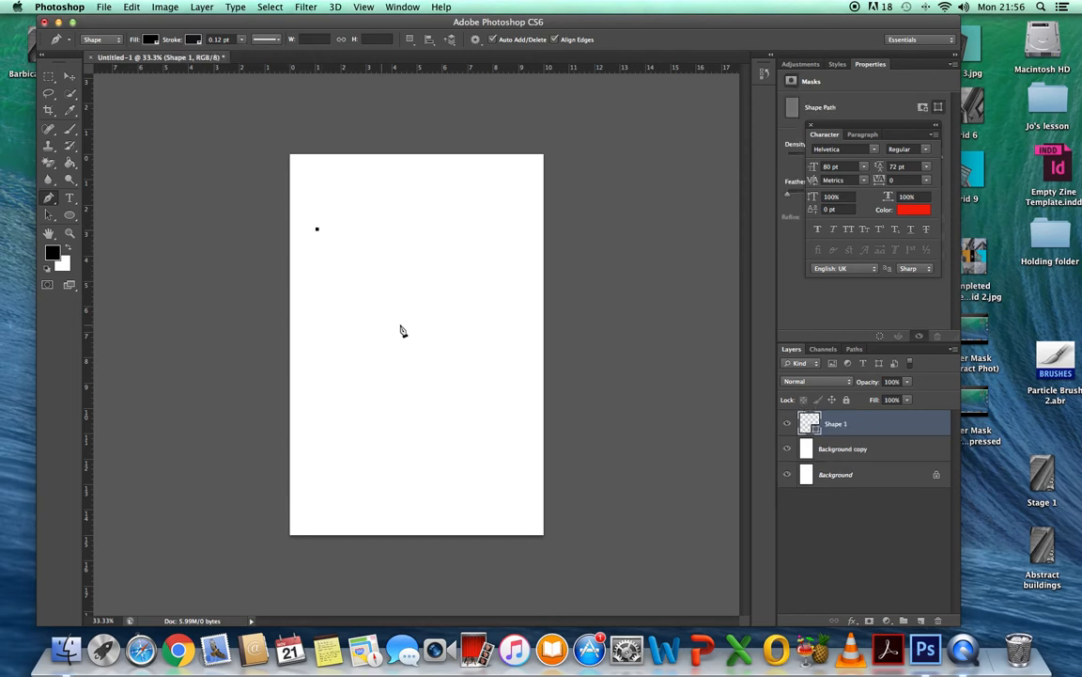
{"action": "left_click", "coordinate": [494, 398]}
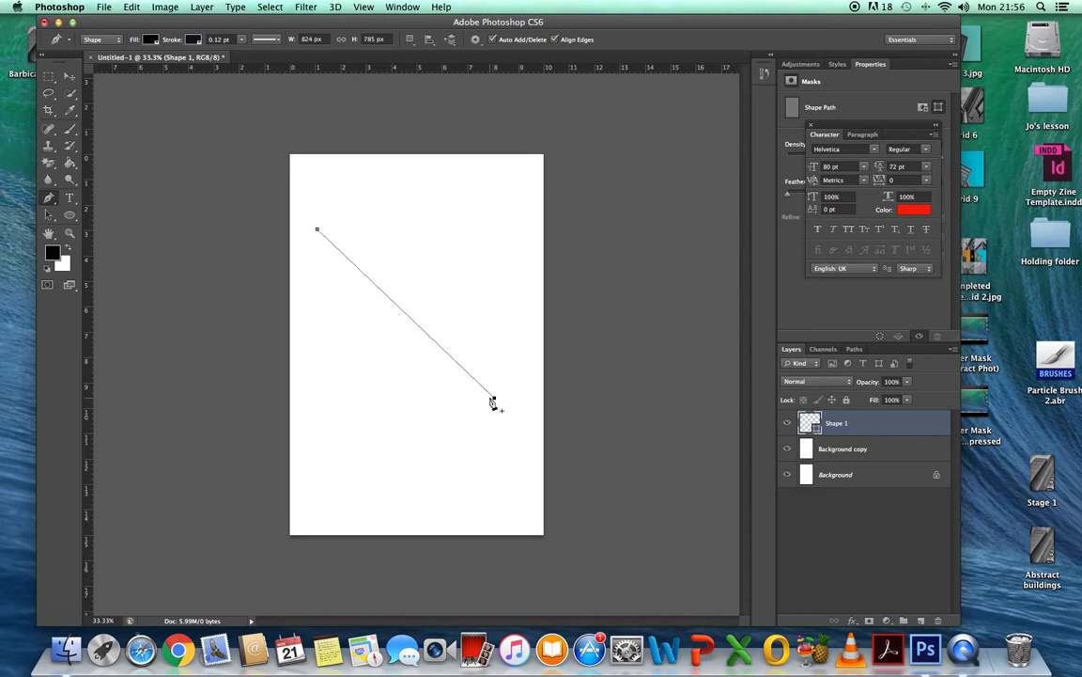
Step: Add a new empty layer above the line's shape layer, keeping the default name and settings
{"action": "left_click", "coordinate": [955, 351]}
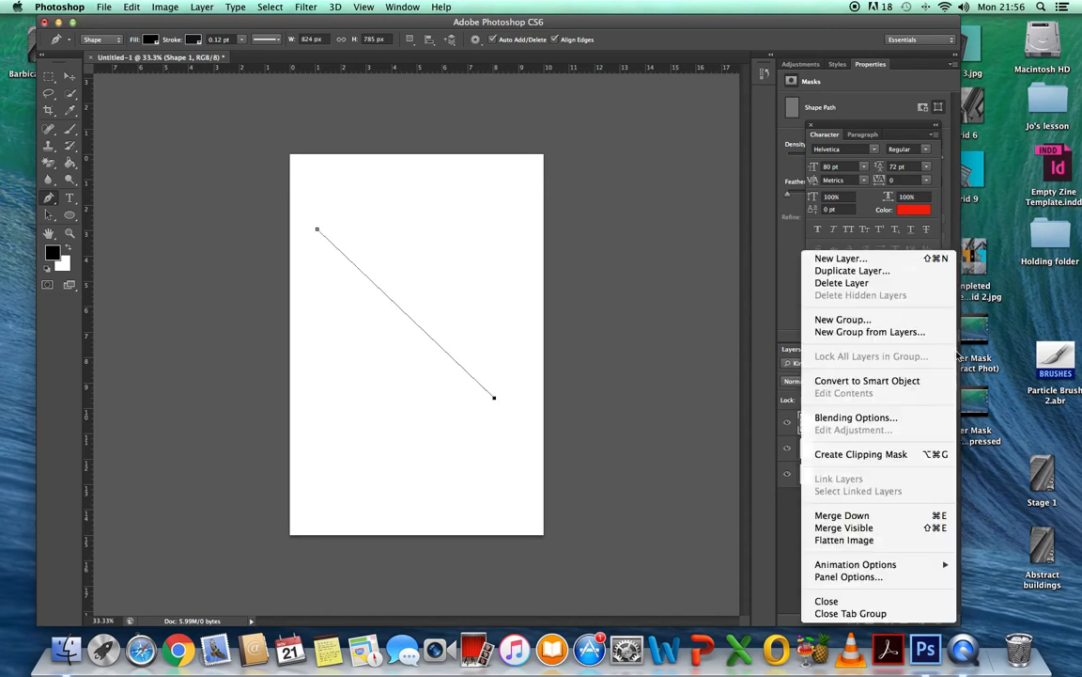
{"action": "left_click", "coordinate": [844, 262]}
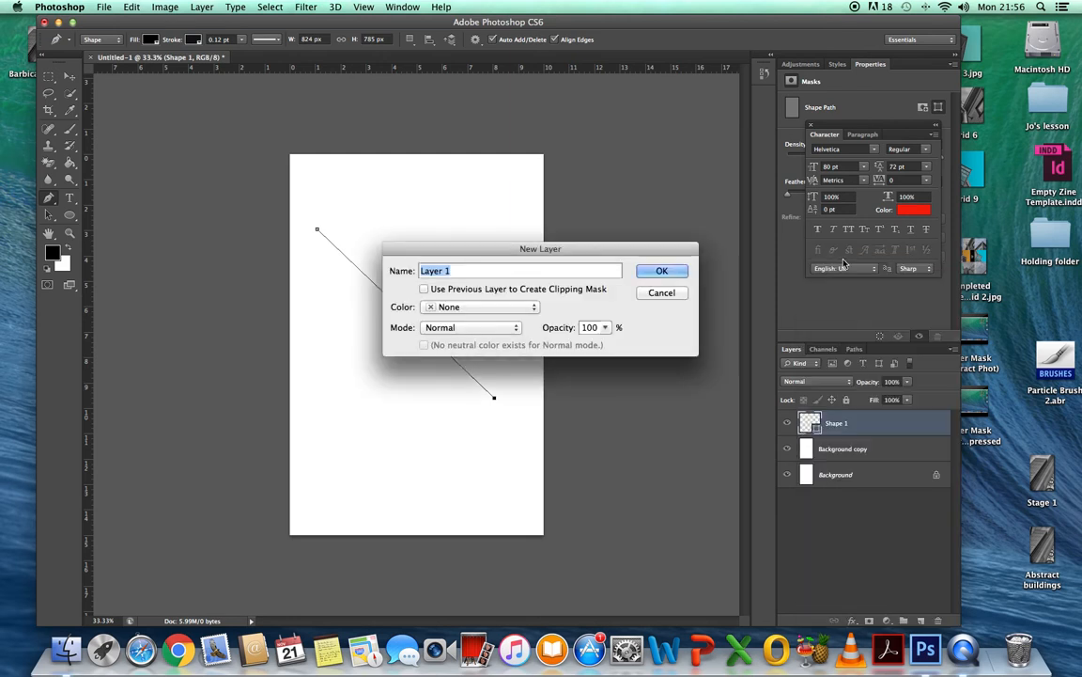
{"action": "left_click", "coordinate": [674, 272]}
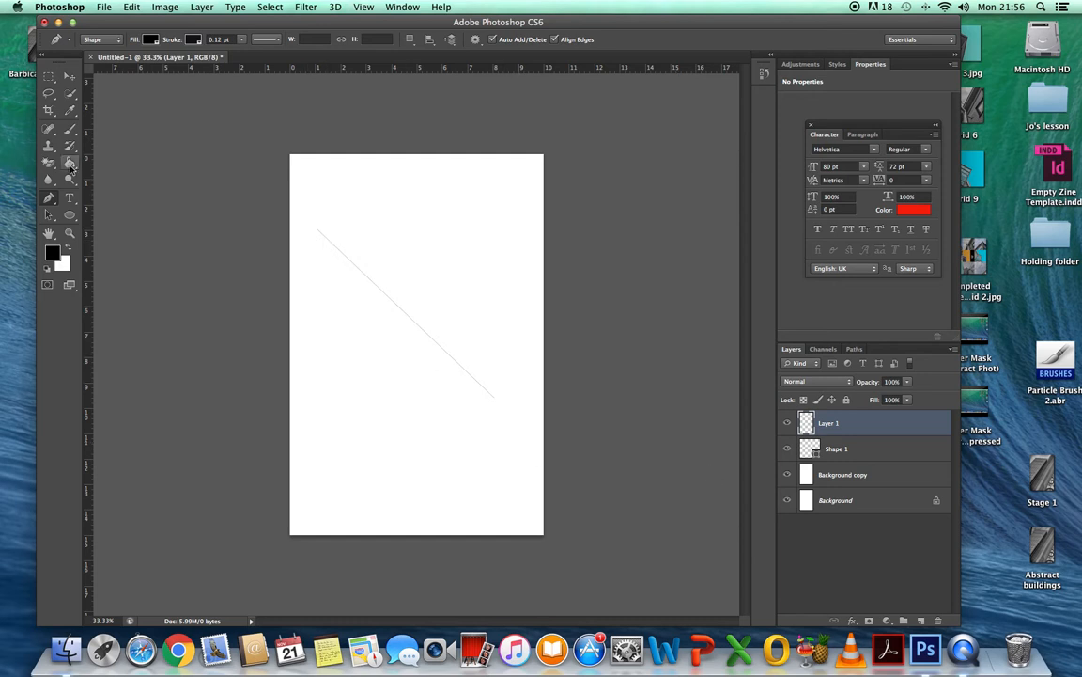
Step: Create a text box about 9.7 cm wide and 4 cm high across the top of the page, enter "graphic" and commit it
{"action": "left_click", "coordinate": [70, 197]}
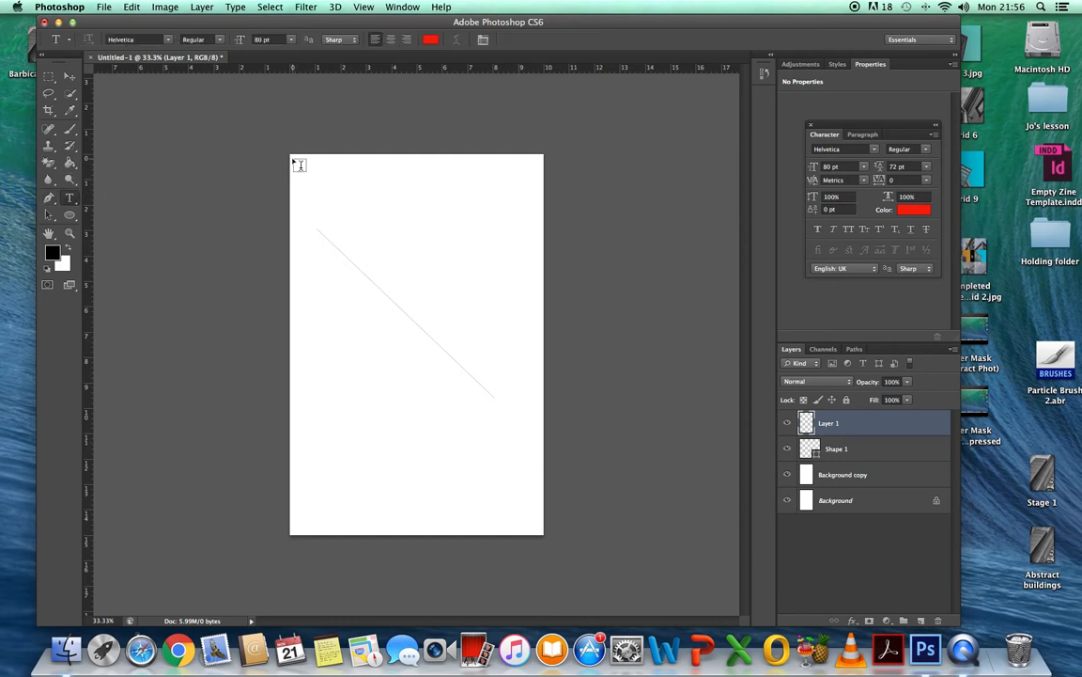
{"action": "left_click_drag", "start_coordinate": [299, 165], "coordinate": [540, 262]}
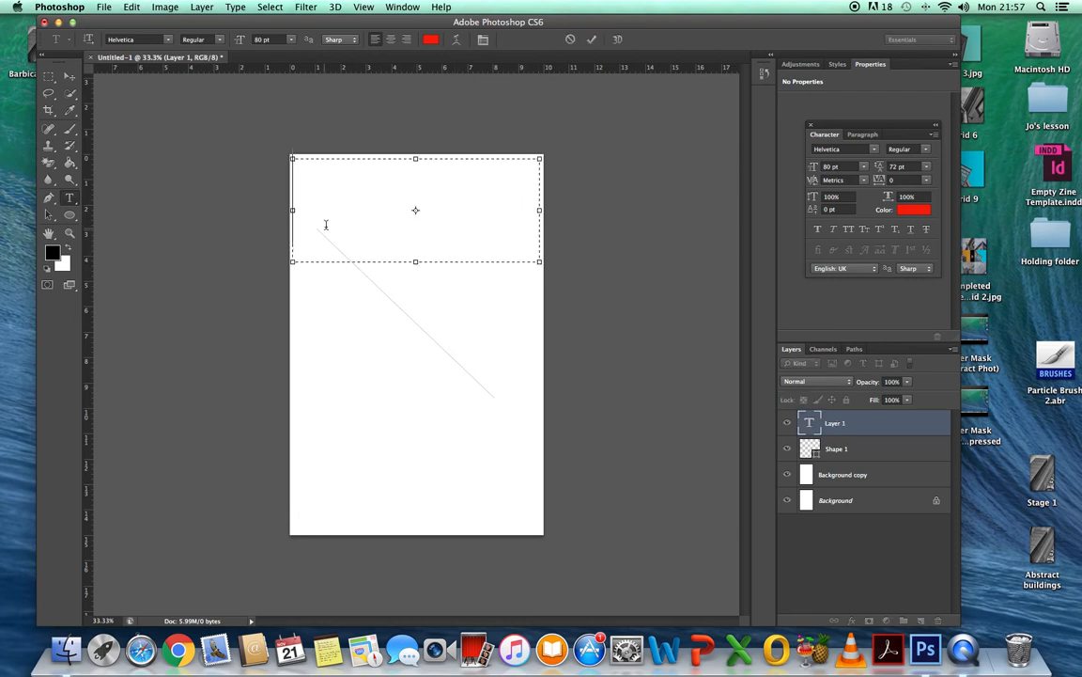
{"action": "type", "text": "graphic"}
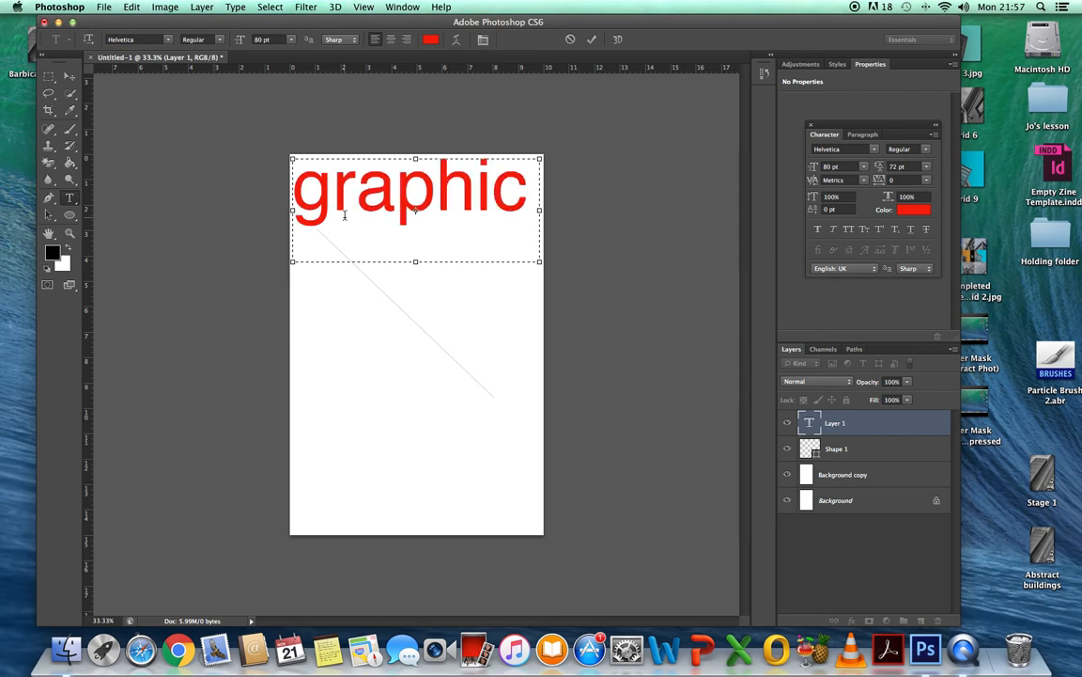
{"action": "key", "text": "BackSpace"}
{"action": "key", "text": "BackSpace"}
{"action": "type", "text": "-"}
{"action": "key", "text": "BackSpace"}
{"action": "type", "text": "ic"}
{"action": "left_click", "coordinate": [591, 39]}
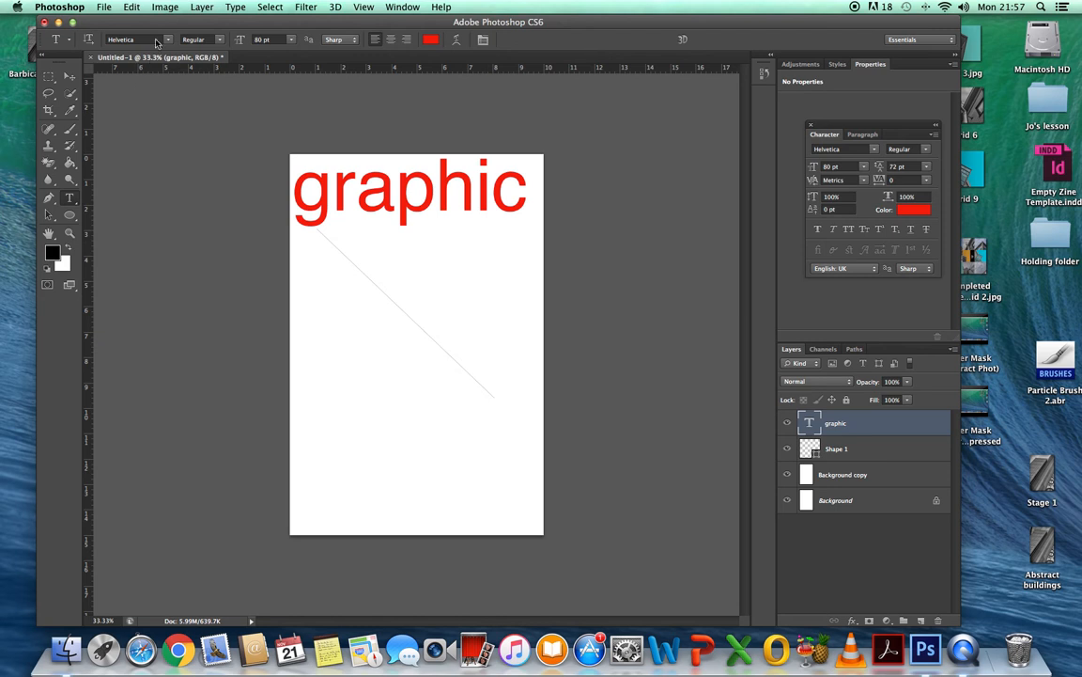
Step: Rotate the "graphic" text clockwise by about 44.6°, apply the rotation, and move the word down onto the diagonal line
{"action": "left_click", "coordinate": [132, 7]}
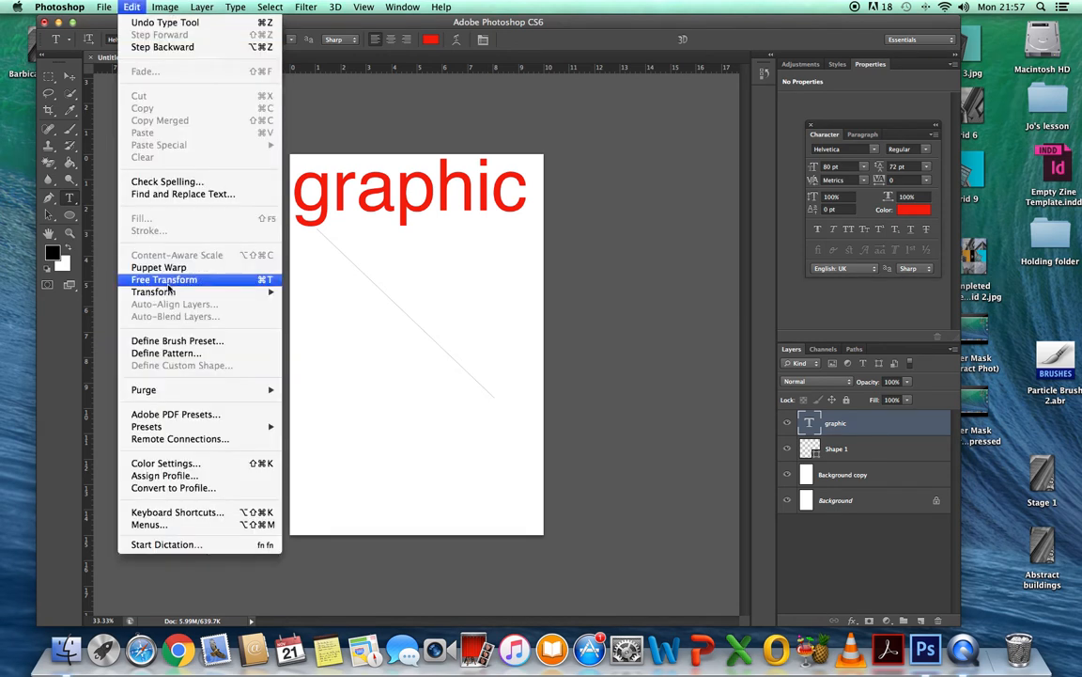
{"action": "mouse_move", "coordinate": [188, 291]}
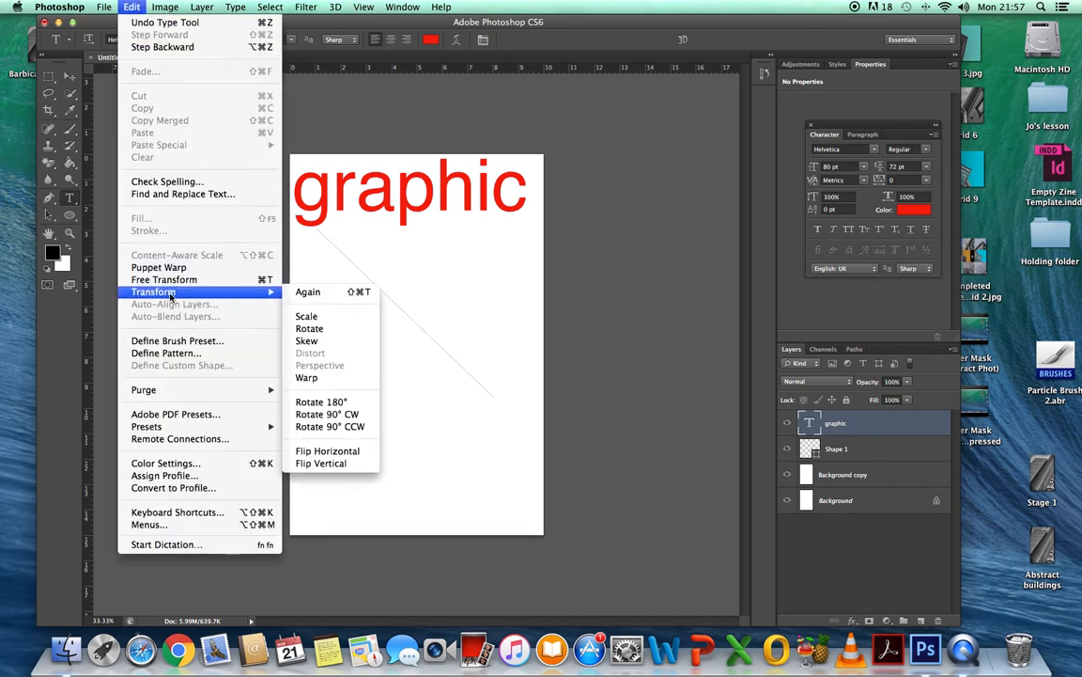
{"action": "left_click", "coordinate": [310, 329]}
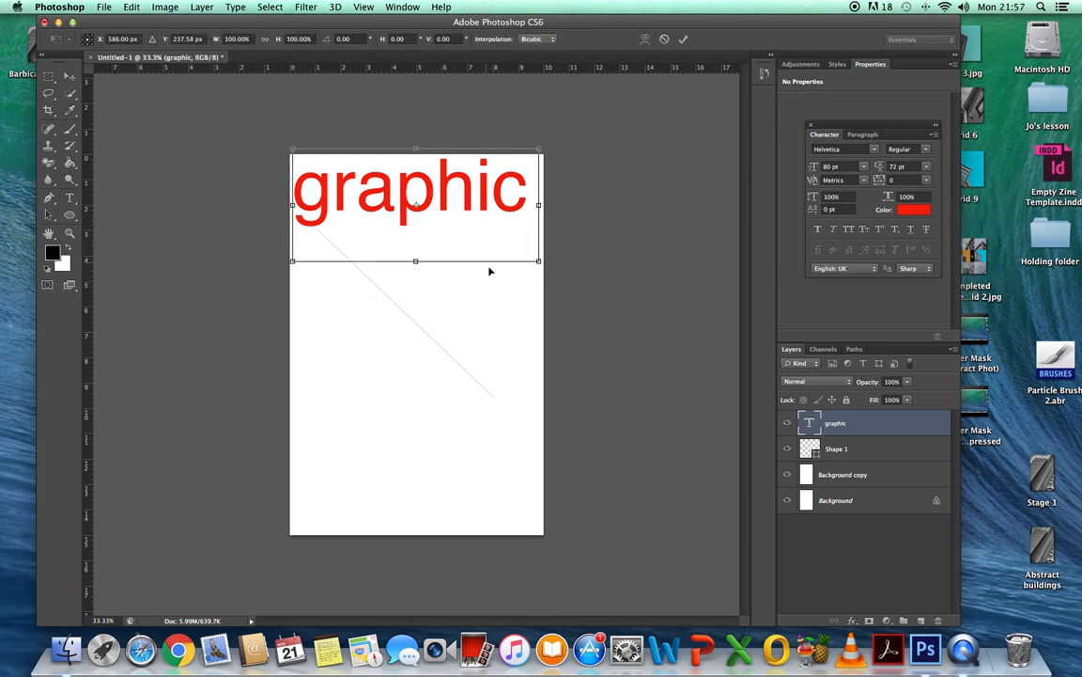
{"action": "left_click_drag", "start_coordinate": [538, 261], "coordinate": [472, 358]}
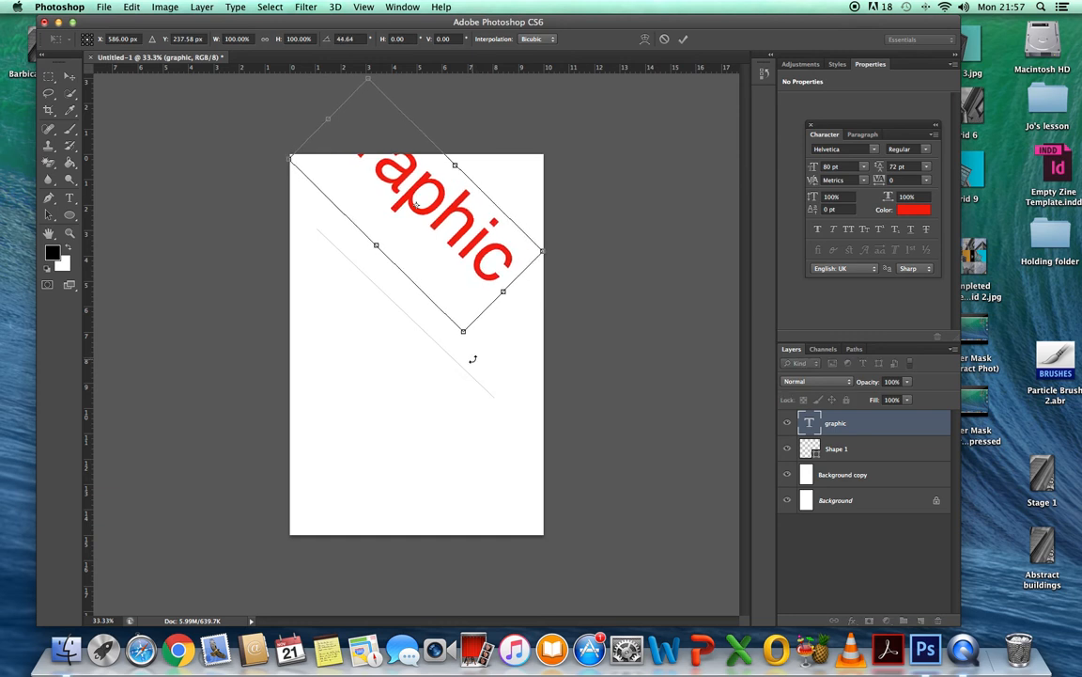
{"action": "left_click", "coordinate": [684, 39]}
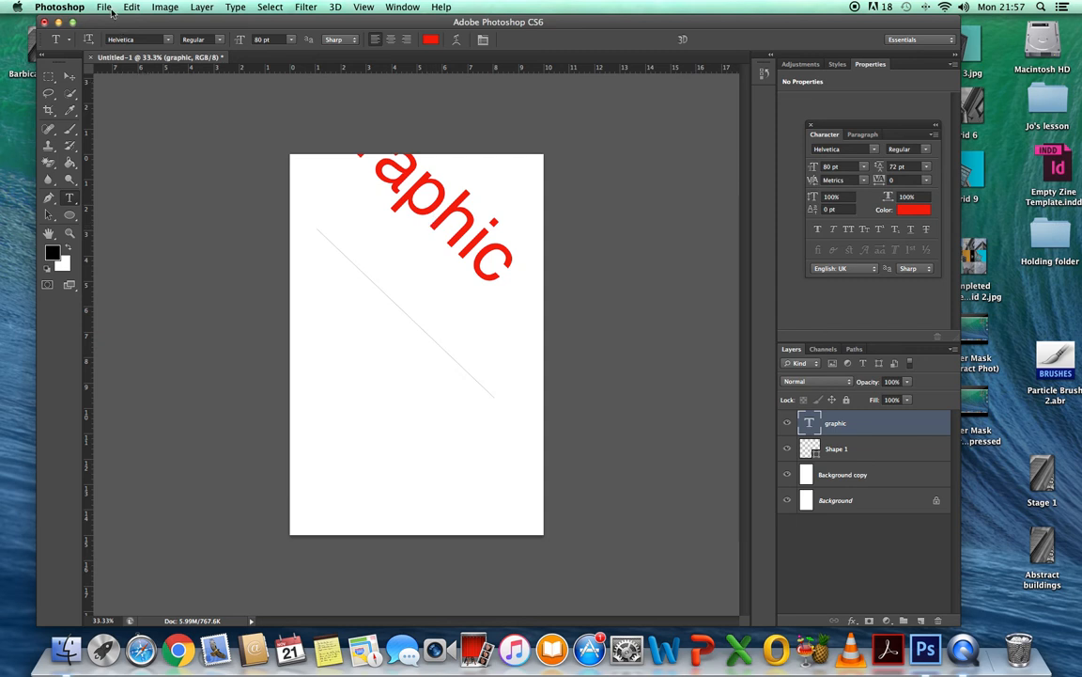
{"action": "left_click", "coordinate": [67, 75]}
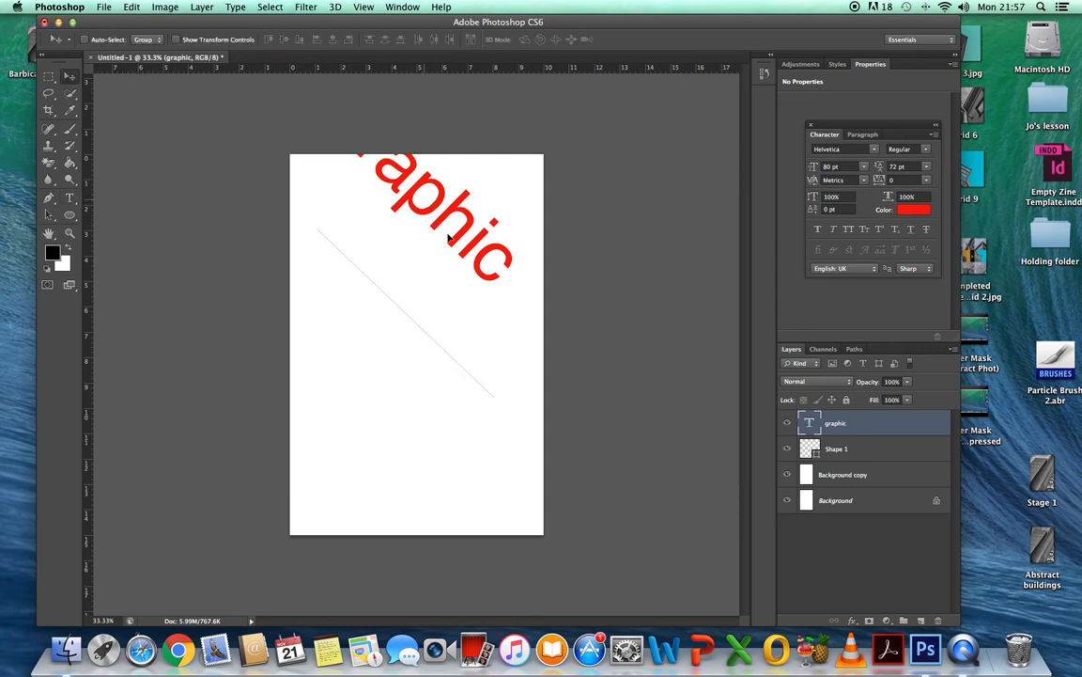
{"action": "left_click_drag", "start_coordinate": [449, 238], "coordinate": [423, 309]}
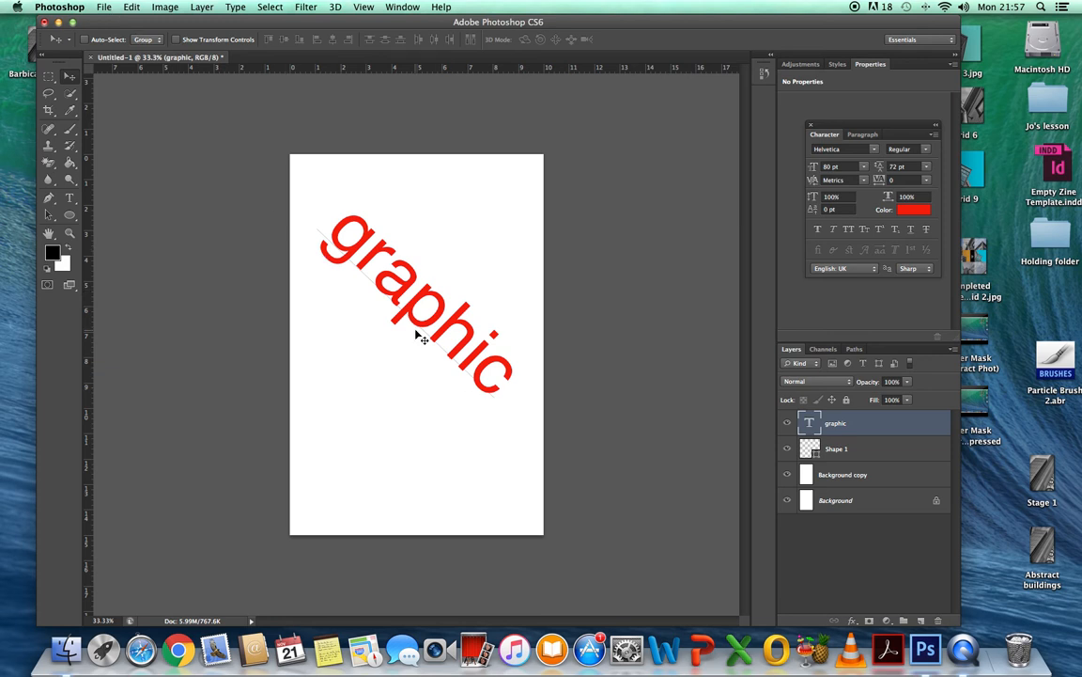
Step: Rotate the "graphic" text by about -1°, nudge it slightly up and left to align with the line, and apply the transformation
{"action": "left_click", "coordinate": [131, 7]}
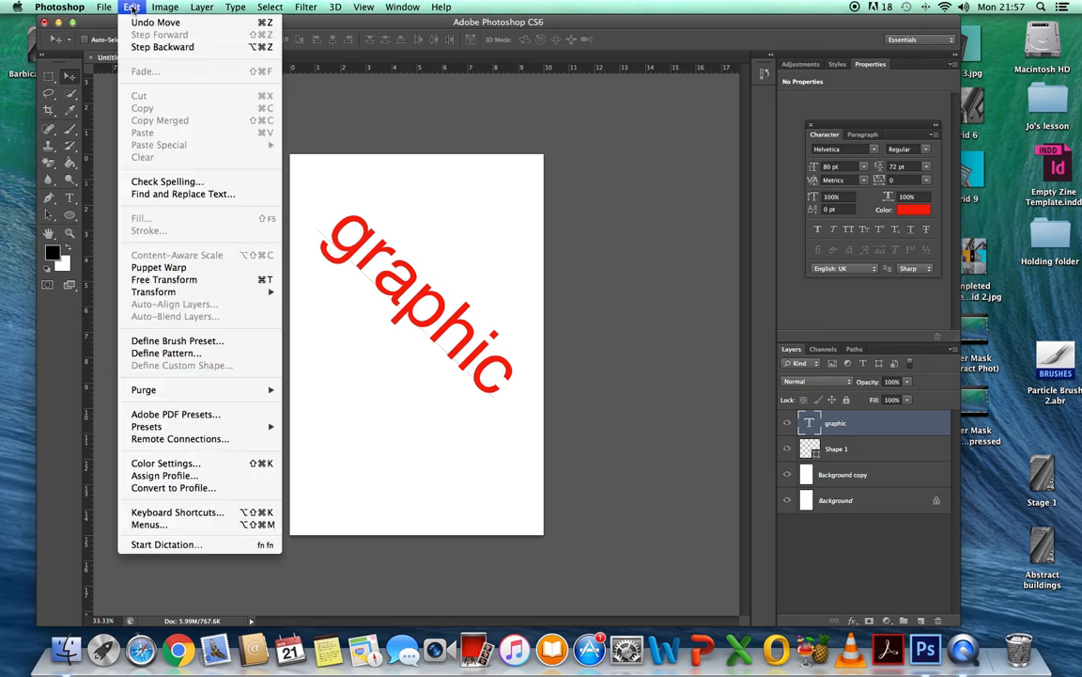
{"action": "mouse_move", "coordinate": [161, 288]}
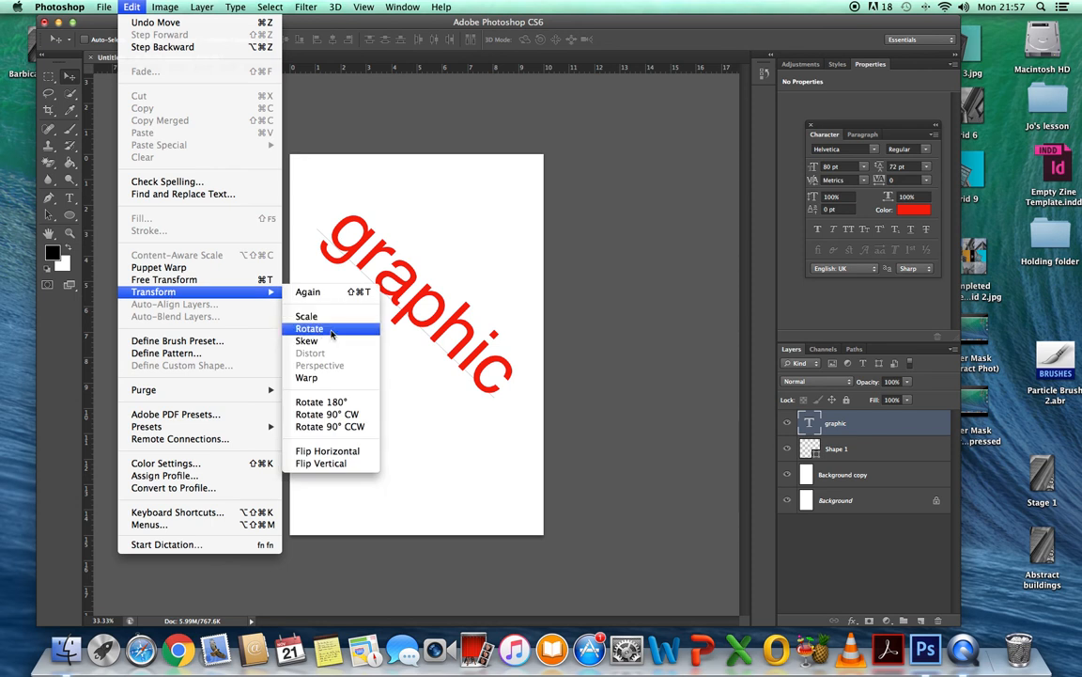
{"action": "left_click", "coordinate": [330, 330]}
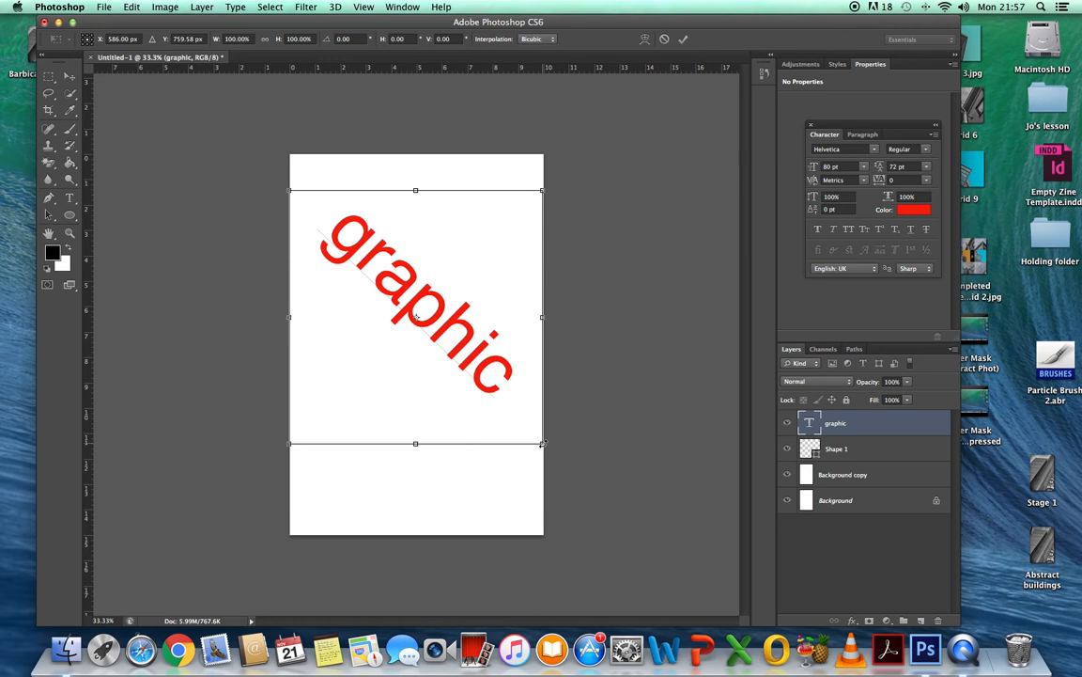
{"action": "left_click_drag", "start_coordinate": [542, 442], "coordinate": [545, 441]}
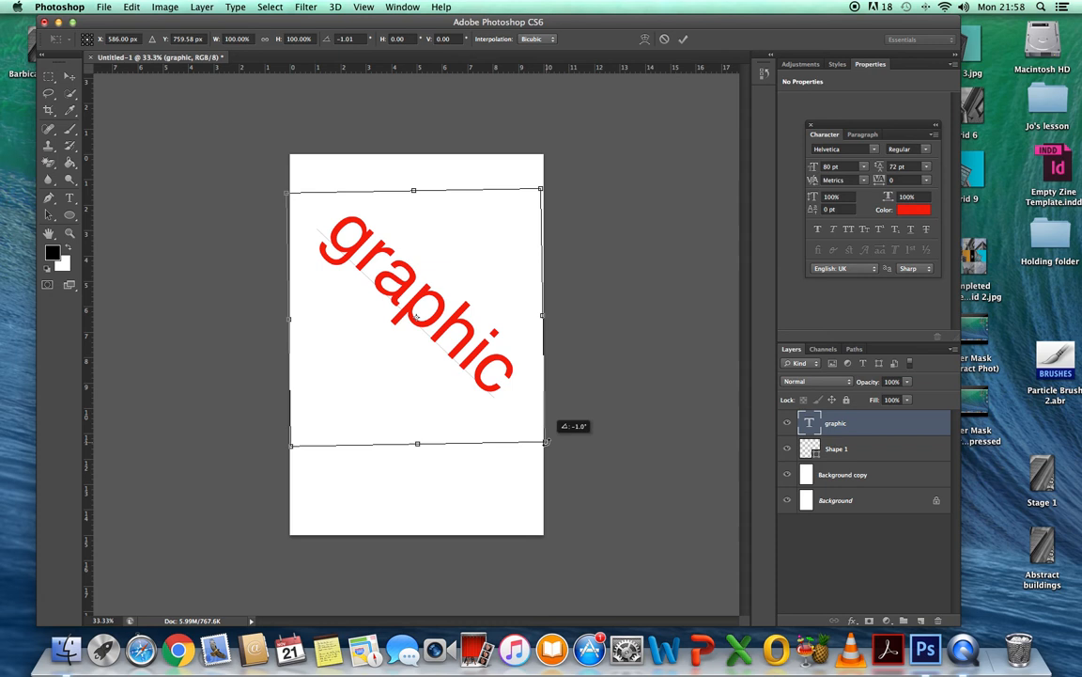
{"action": "left_click_drag", "start_coordinate": [545, 441], "coordinate": [547, 441]}
{"action": "left_click_drag", "start_coordinate": [480, 326], "coordinate": [474, 323]}
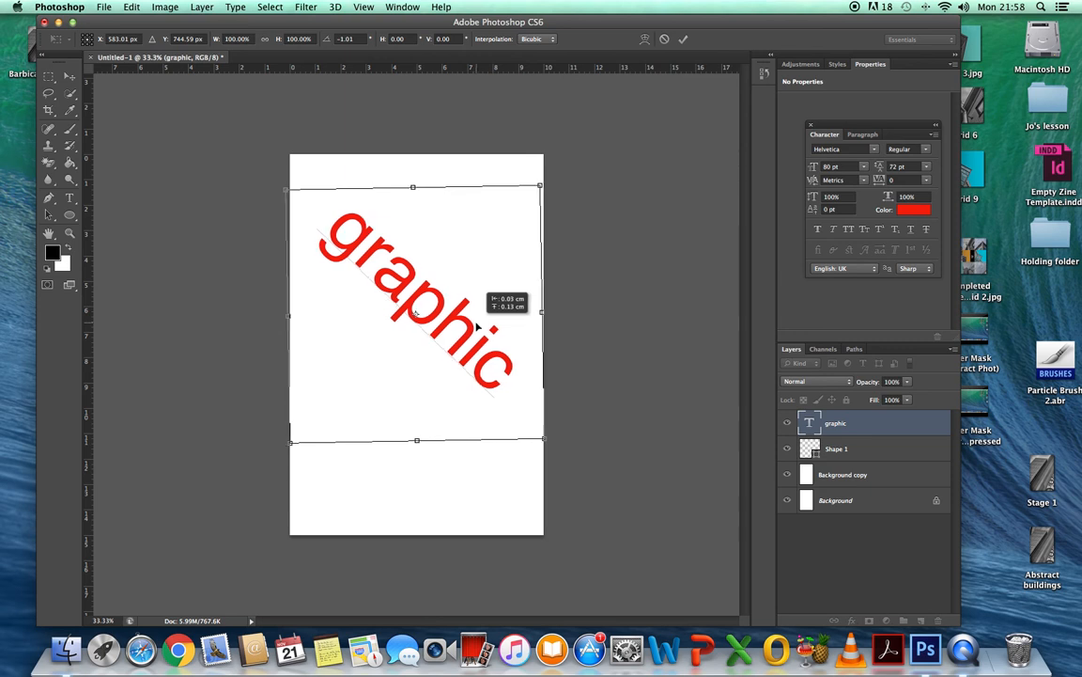
{"action": "left_click_drag", "start_coordinate": [478, 326], "coordinate": [474, 327]}
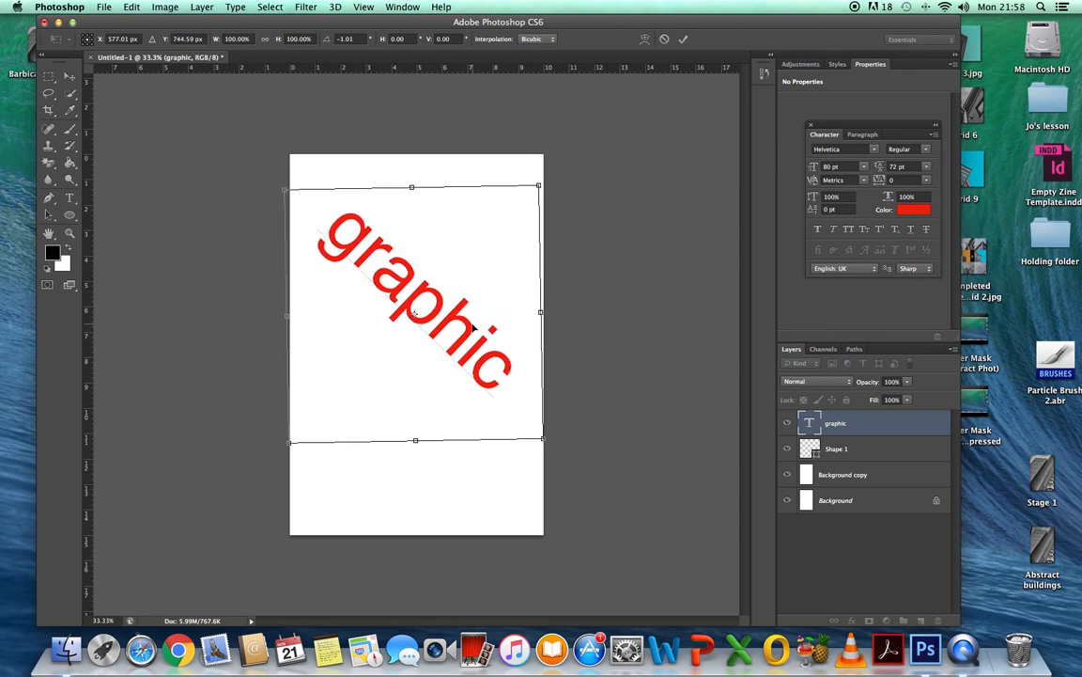
{"action": "left_click", "coordinate": [684, 38]}
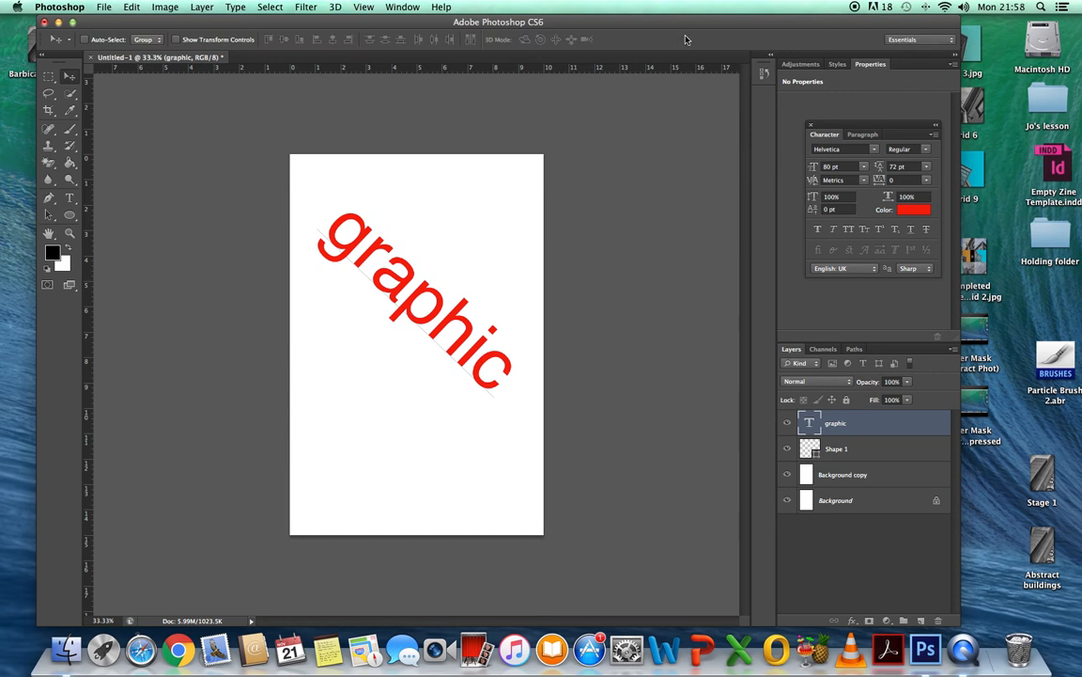
Step: Delete the Shape 1 layer containing the diagonal guide line
{"action": "left_click", "coordinate": [853, 450]}
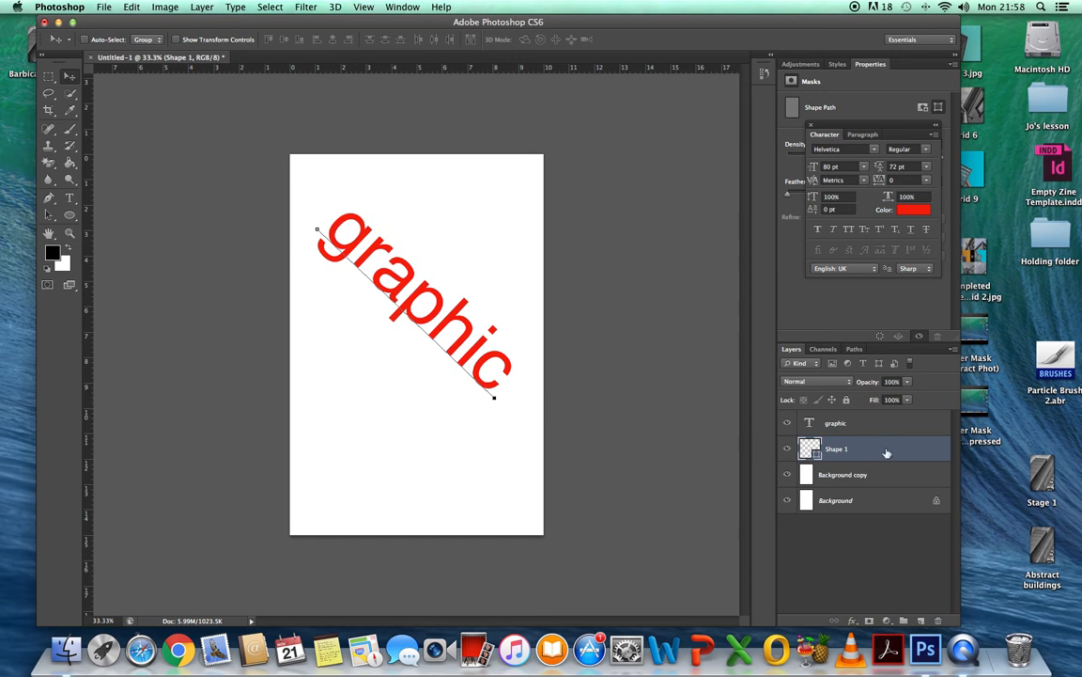
{"action": "left_click_drag", "start_coordinate": [886, 452], "coordinate": [940, 622]}
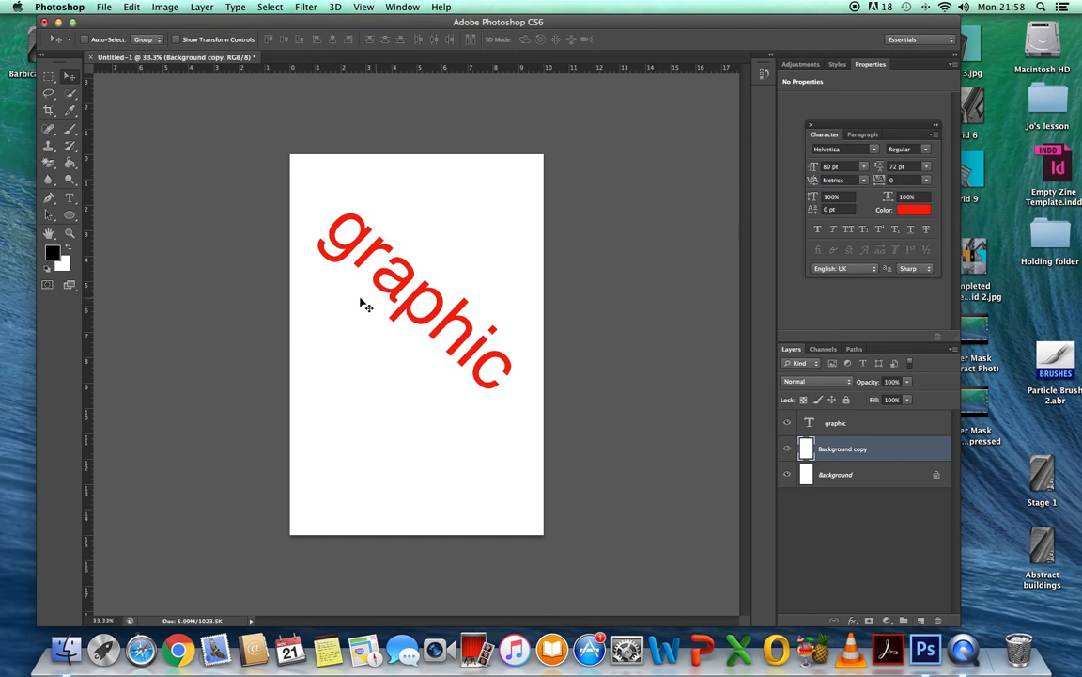